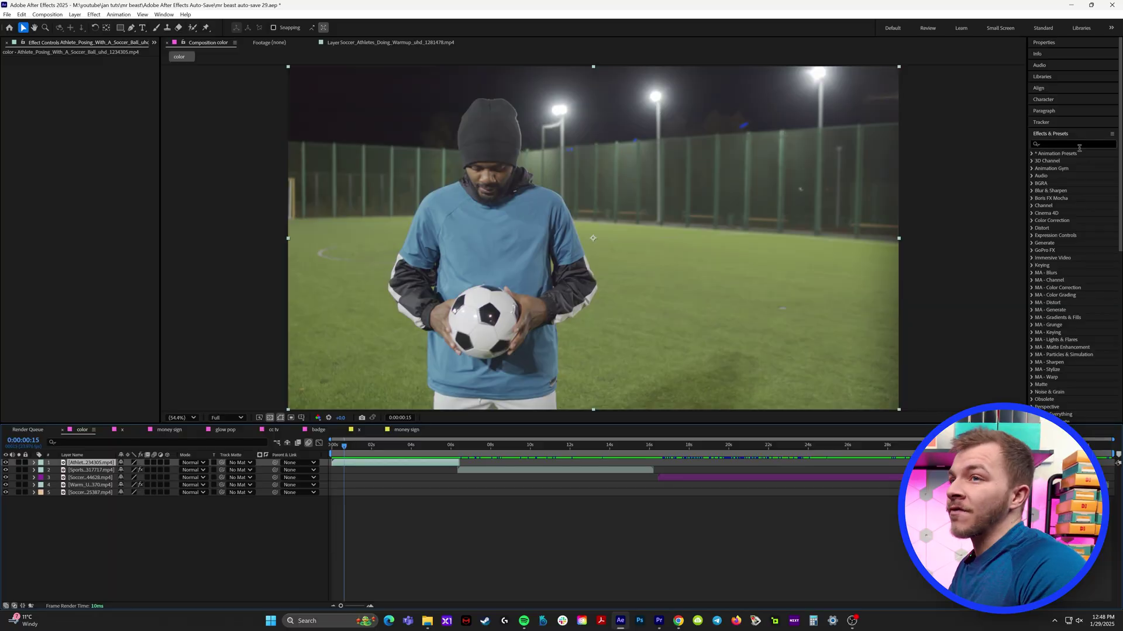
Step: Apply the Lumetri Color effect to the clip of the athlete posing with a soccer ball
{"action": "left_click", "coordinate": [1068, 143]}
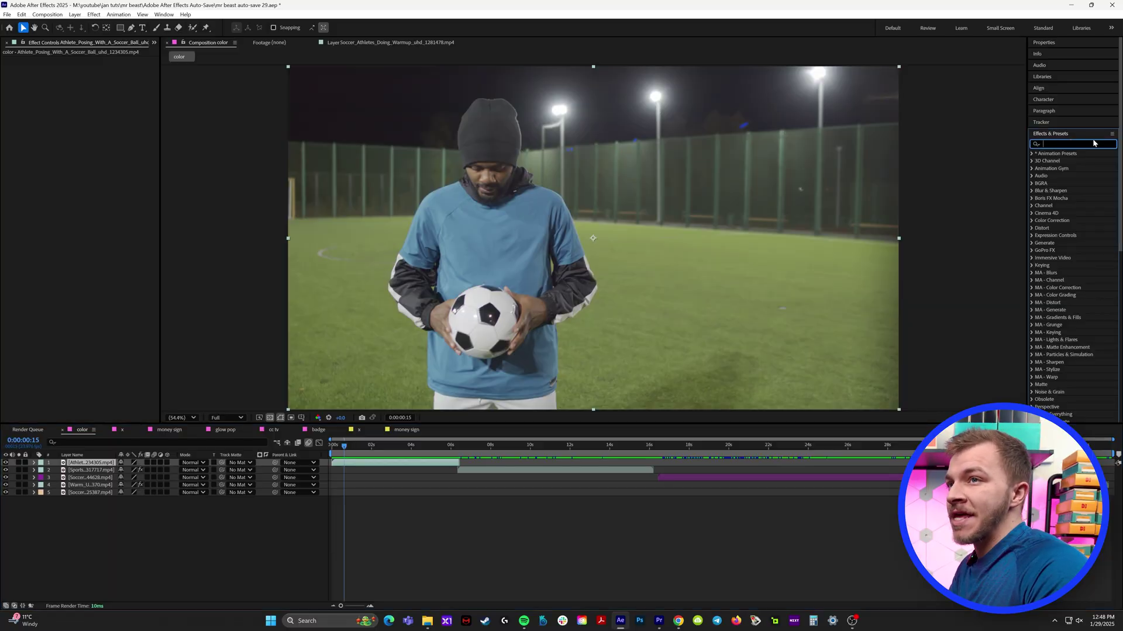
{"action": "type", "text": "lumetri"}
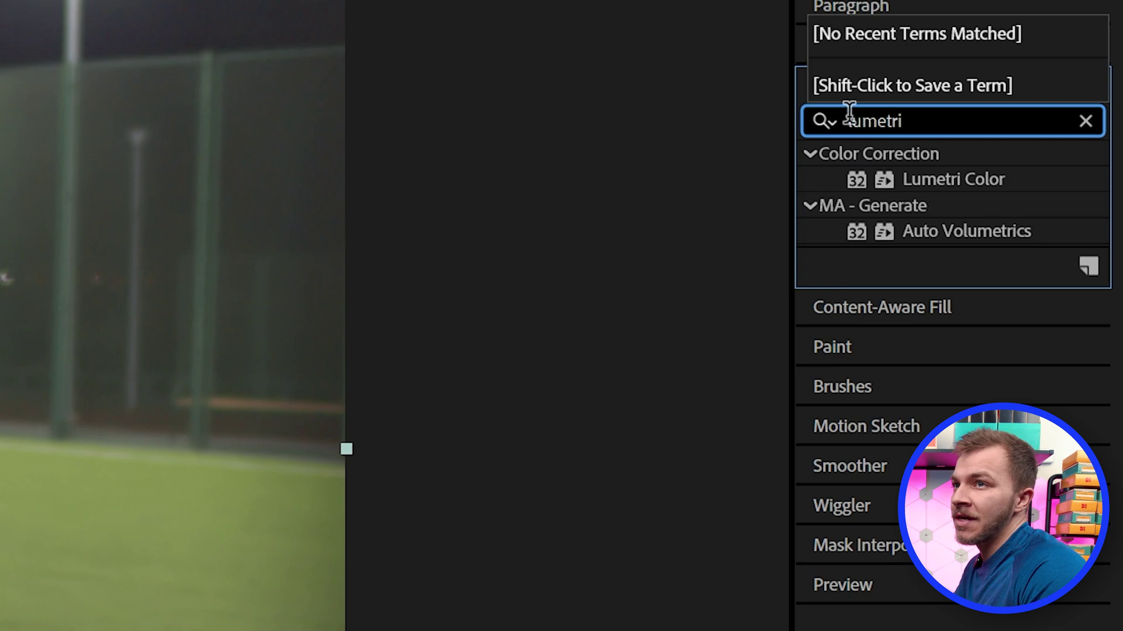
{"action": "left_click_drag", "start_coordinate": [989, 180], "coordinate": [81, 166]}
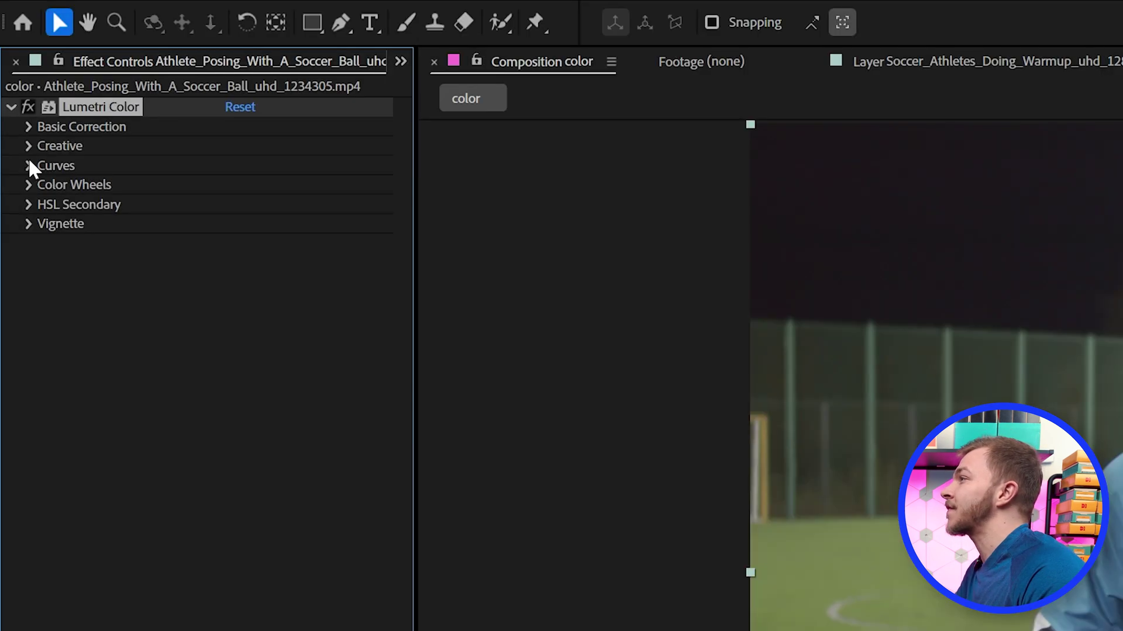
Step: Shape the clip's Hue vs Sat curve to desaturate every hue except blue, and play back the result
{"action": "left_click", "coordinate": [28, 166]}
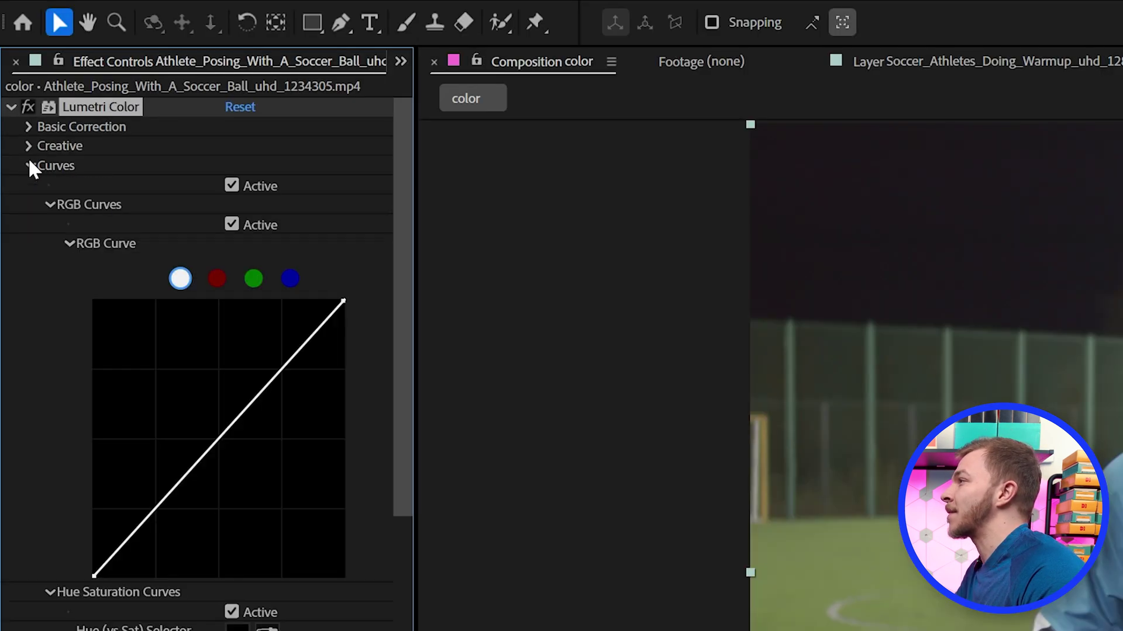
{"action": "scroll", "coordinate": [104, 333], "scroll_direction": "down", "scroll_amount": 5}
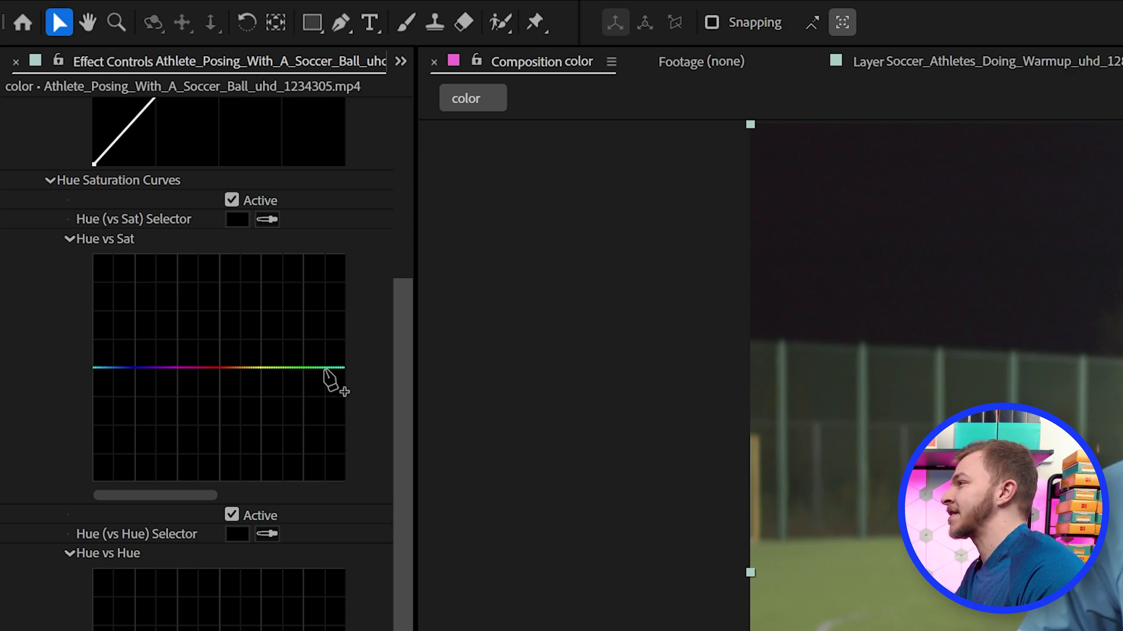
{"action": "left_click", "coordinate": [331, 370]}
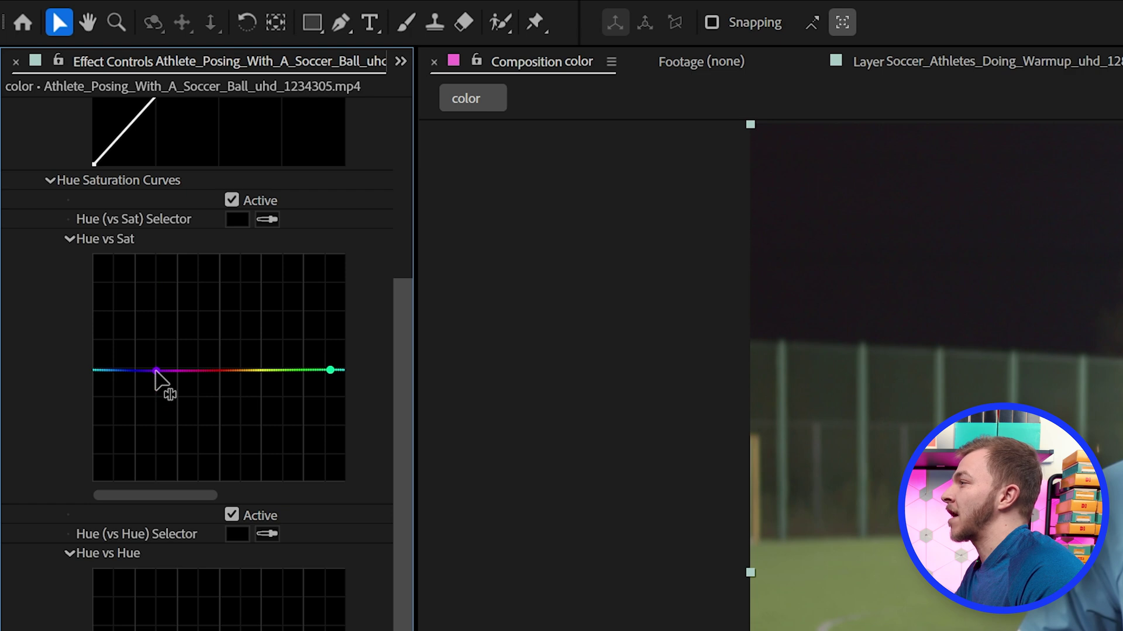
{"action": "left_click_drag", "start_coordinate": [169, 373], "coordinate": [174, 480]}
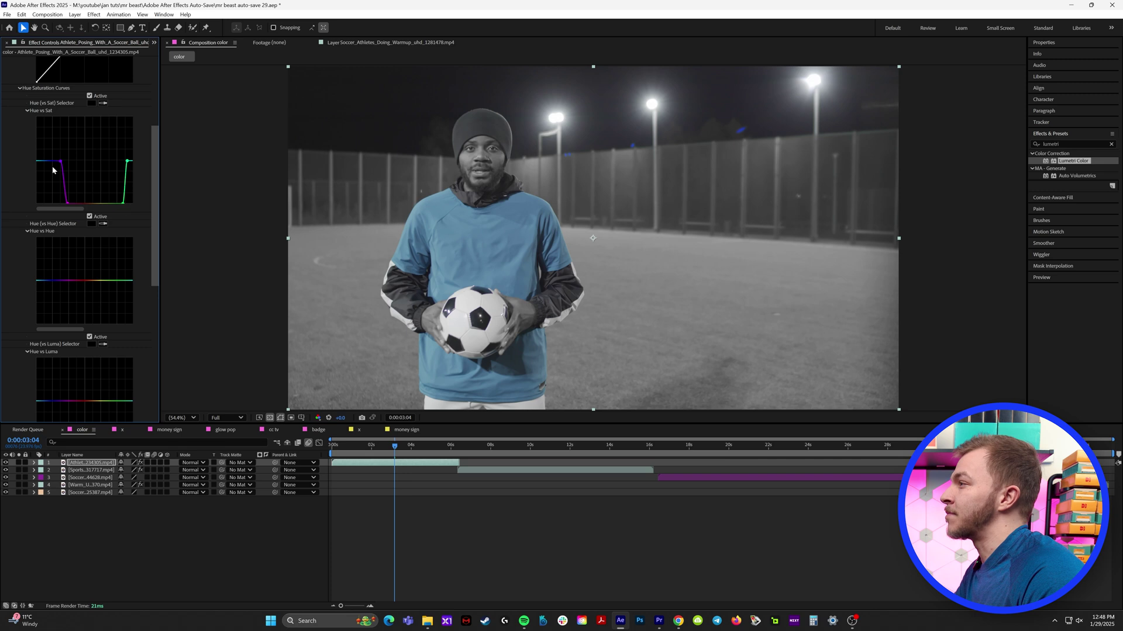
{"action": "left_click", "coordinate": [347, 454]}
{"action": "key", "text": "space"}
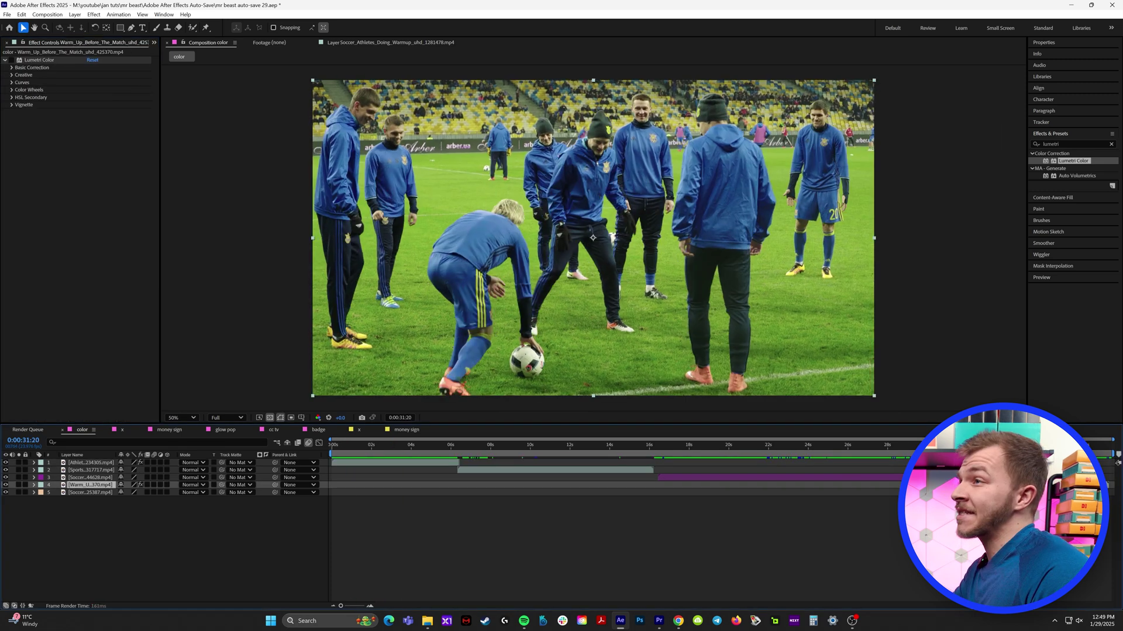
Step: On the Warm_Up_Before_The_Match clip, pull down the Hue vs Sat curve for all hues except blue
{"action": "key", "text": "Page_Up"}
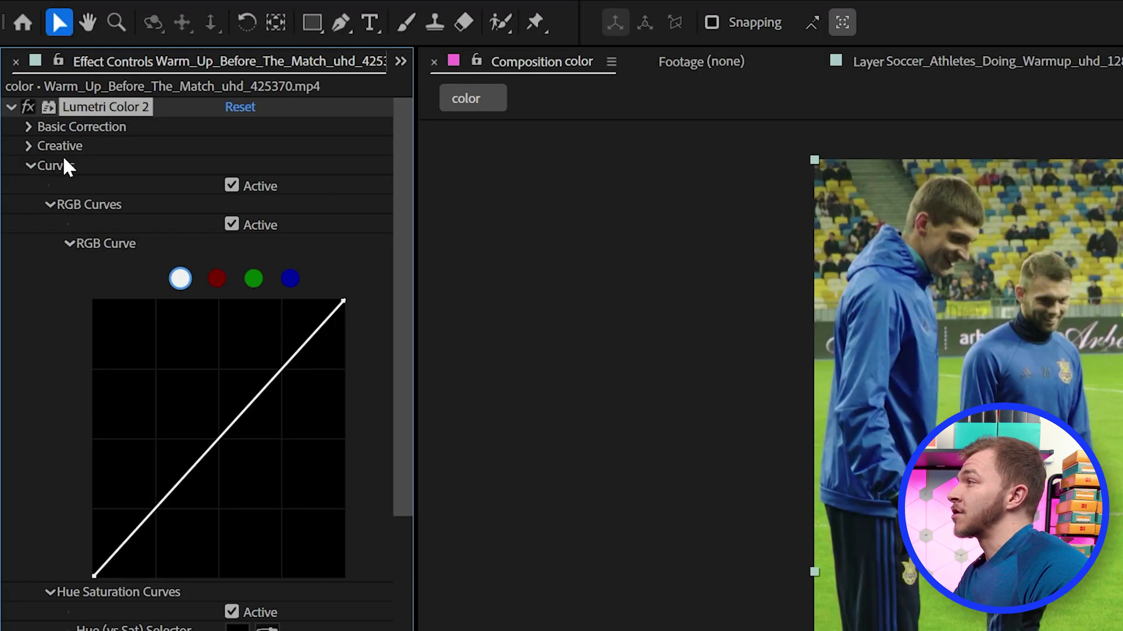
{"action": "scroll", "coordinate": [131, 251], "scroll_direction": "down", "scroll_amount": 6}
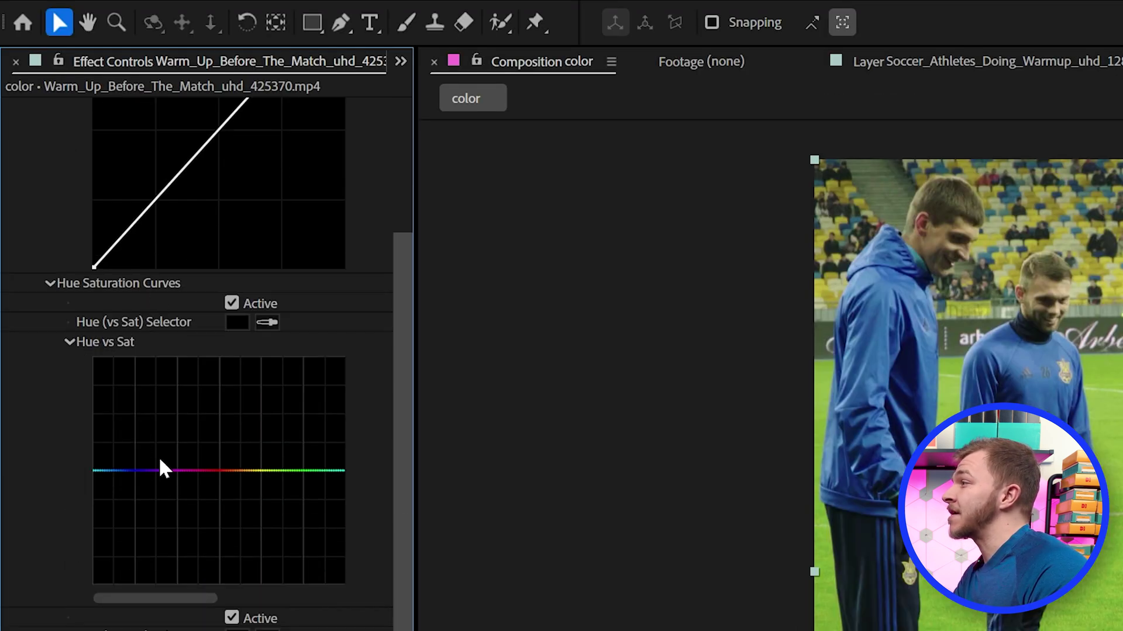
{"action": "left_click", "coordinate": [157, 472]}
{"action": "left_click_drag", "start_coordinate": [290, 473], "coordinate": [304, 583]}
{"action": "left_click_drag", "start_coordinate": [170, 499], "coordinate": [174, 581]}
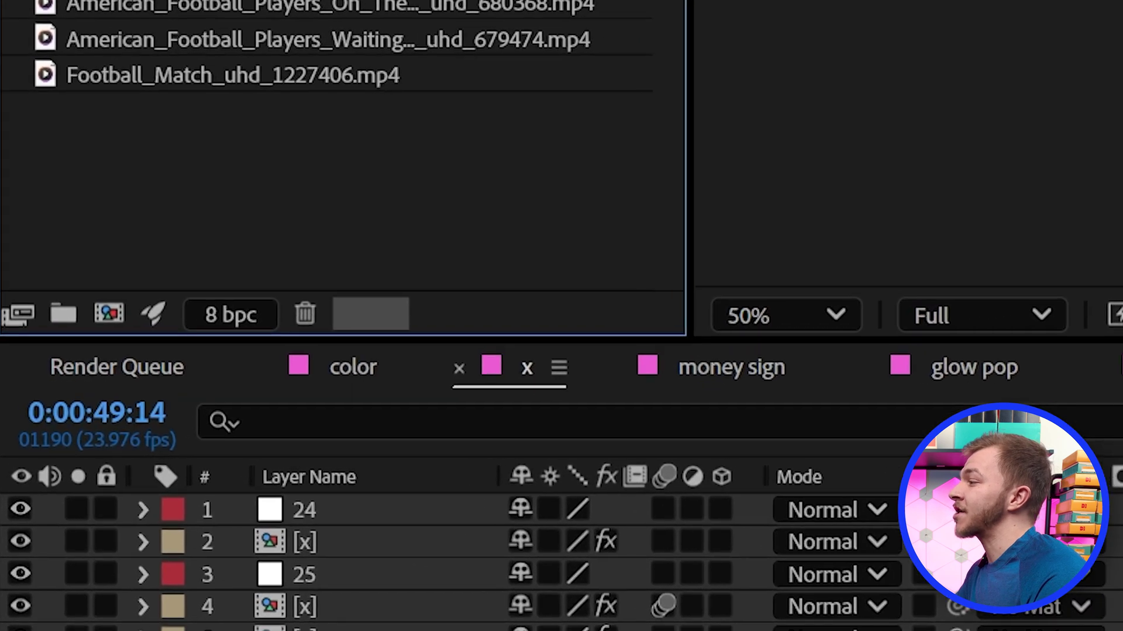
Step: Create a 3840x2160, 23.976 fps composition named x and add a comp-sized dark gray solid to it
{"action": "left_click", "coordinate": [124, 294]}
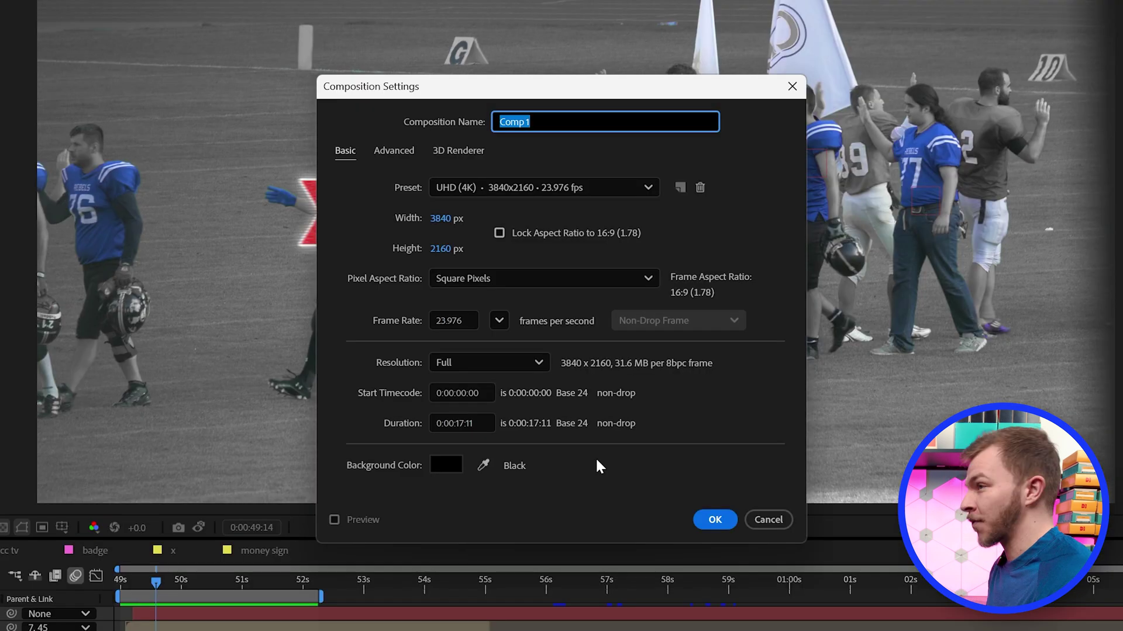
{"action": "type", "text": "x"}
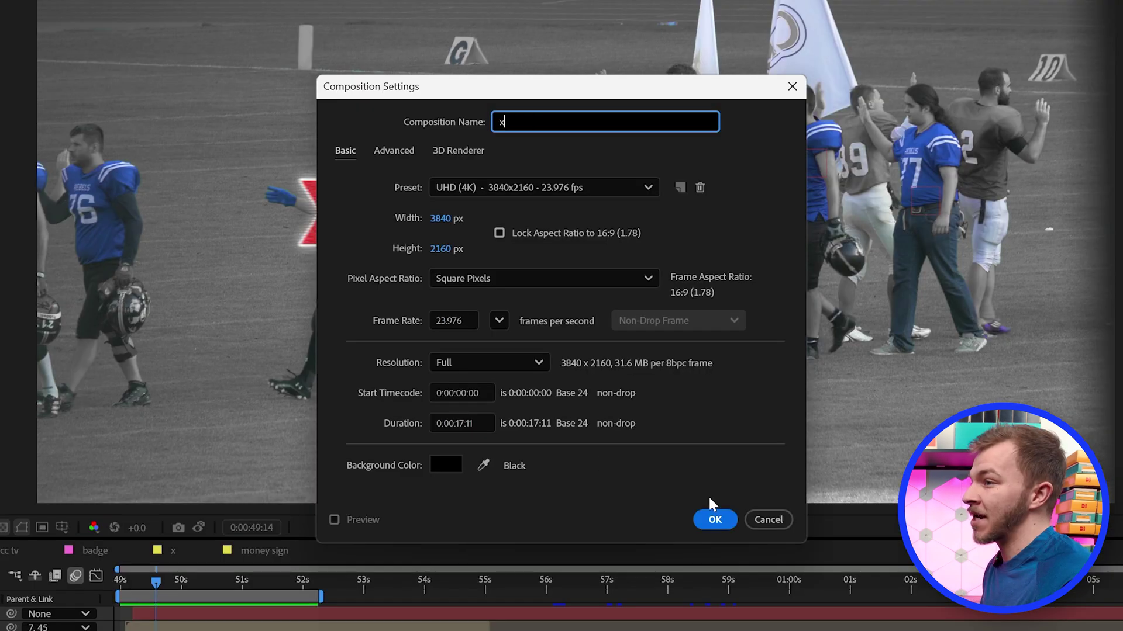
{"action": "left_click", "coordinate": [714, 519]}
{"action": "key", "text": "ctrl+y"}
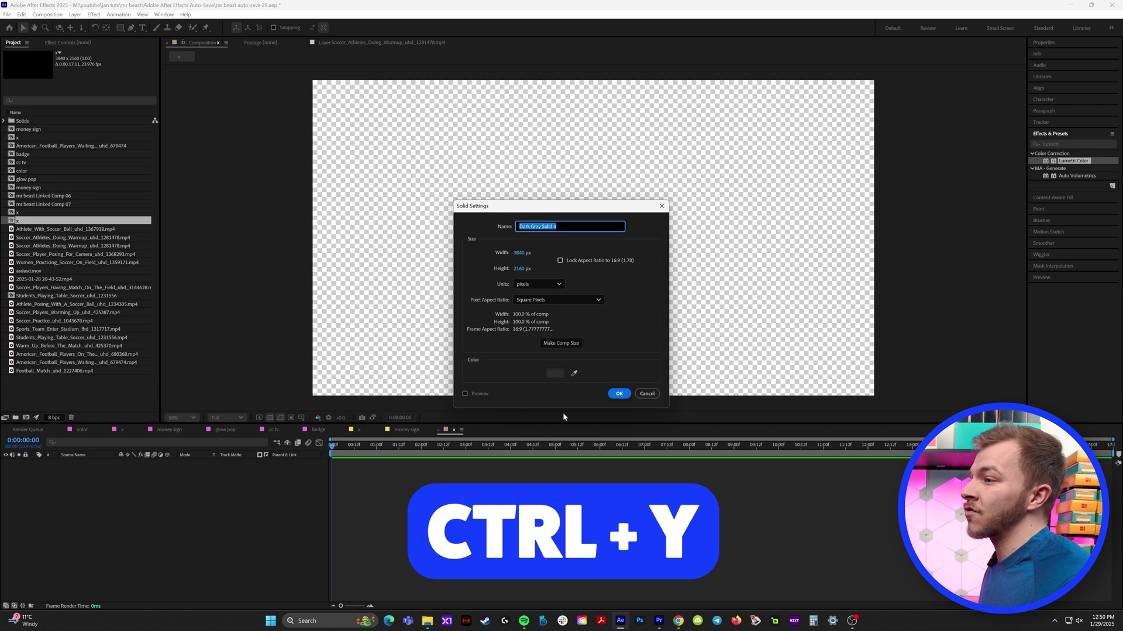
{"action": "left_click", "coordinate": [619, 394]}
Step: Apply the Fractal Noise effect to the dark gray solid
{"action": "key", "text": "ctrl+5"}
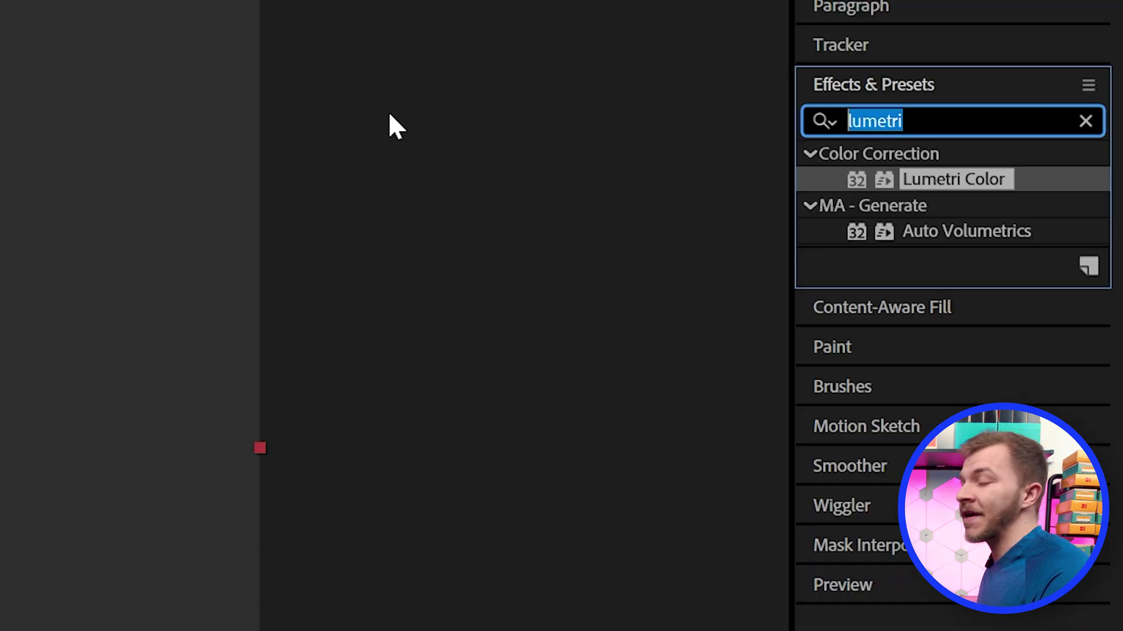
{"action": "key", "text": "BackSpace"}
{"action": "type", "text": "fract"}
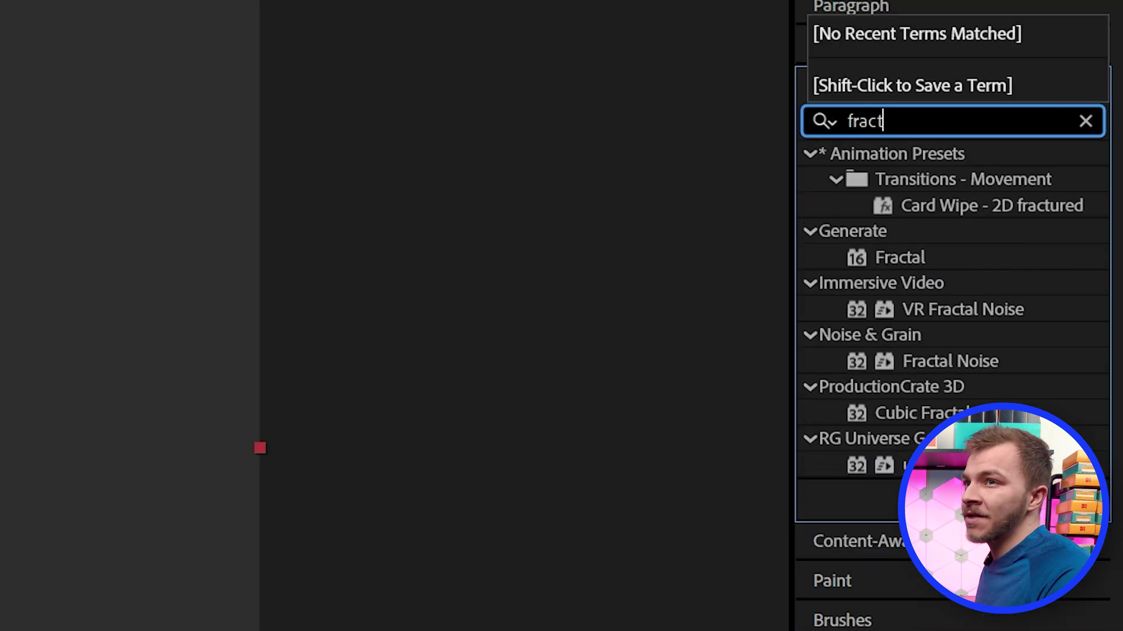
{"action": "left_click", "coordinate": [938, 360]}
{"action": "double_click", "coordinate": [939, 360]}
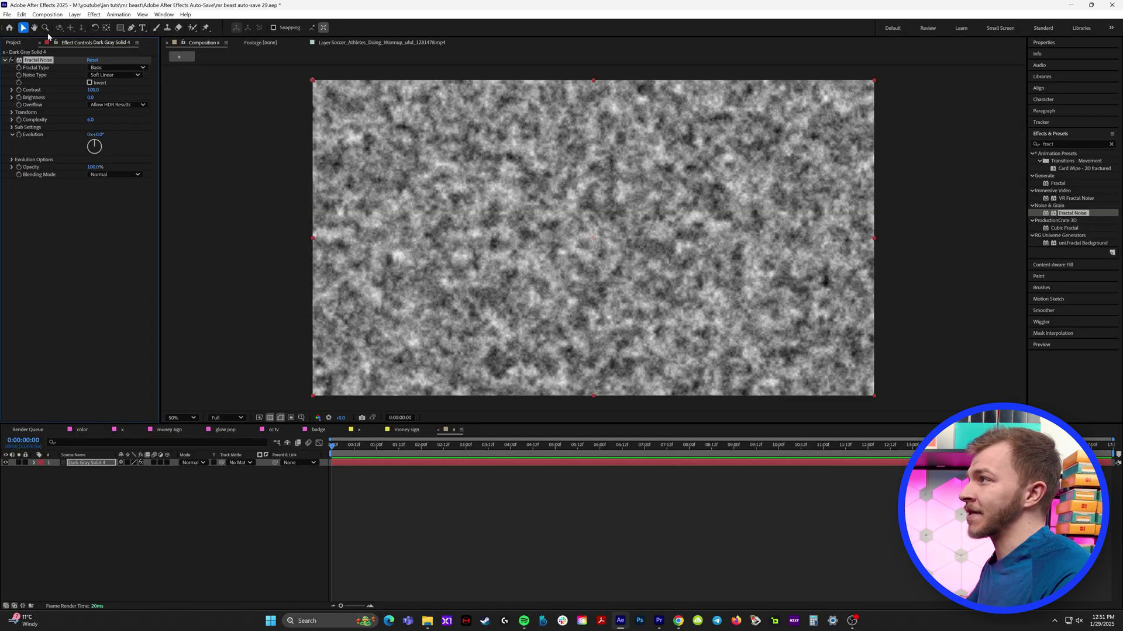
Step: Set the Fractal Noise type to Block and reduce its transform scale to 6.0
{"action": "left_click", "coordinate": [117, 75]}
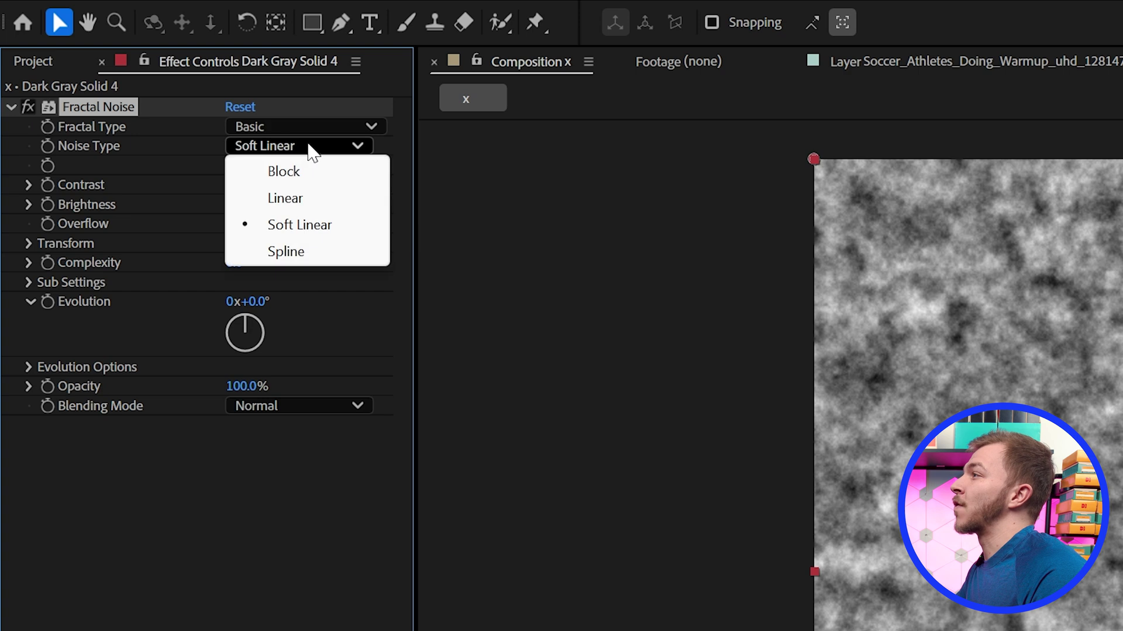
{"action": "left_click", "coordinate": [275, 171]}
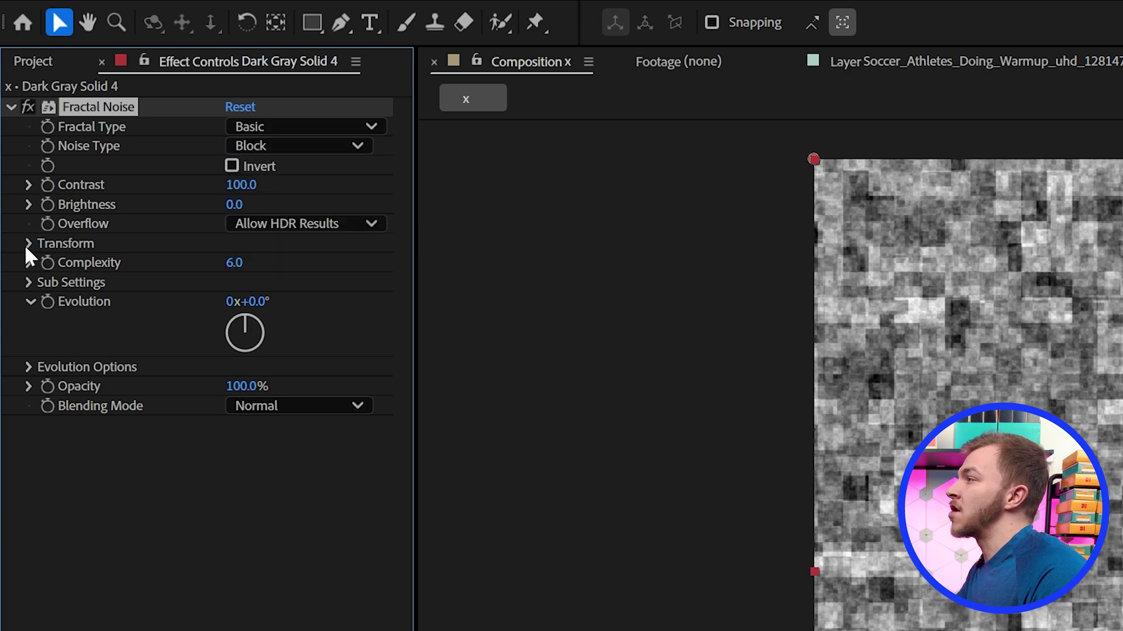
{"action": "left_click_drag", "start_coordinate": [250, 302], "coordinate": [178, 334]}
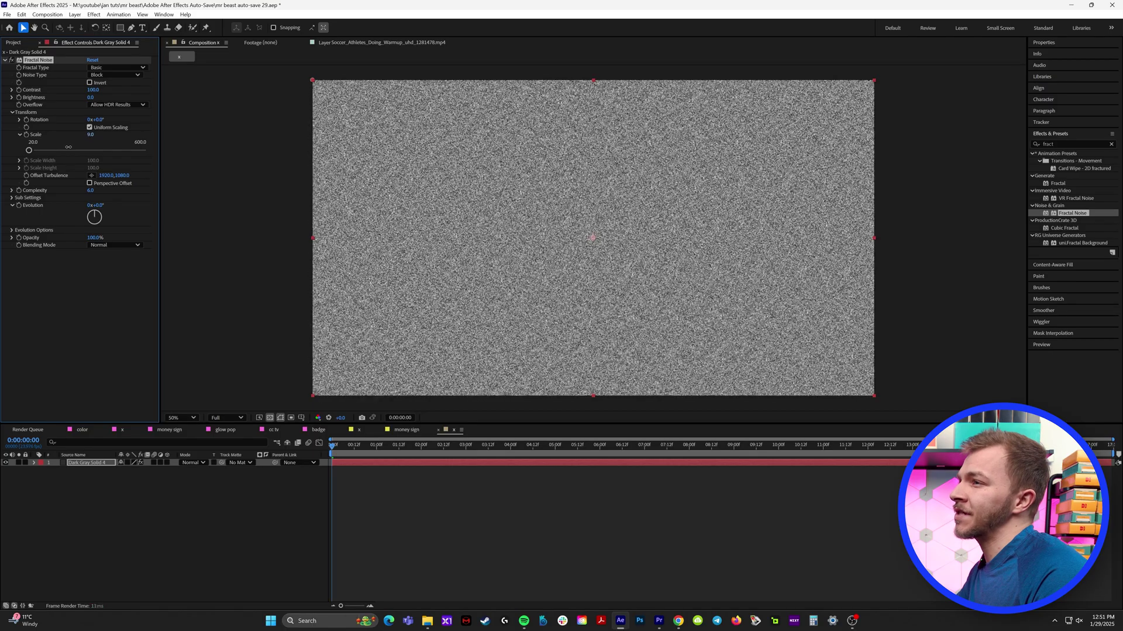
{"action": "left_click_drag", "start_coordinate": [69, 147], "coordinate": [87, 134]}
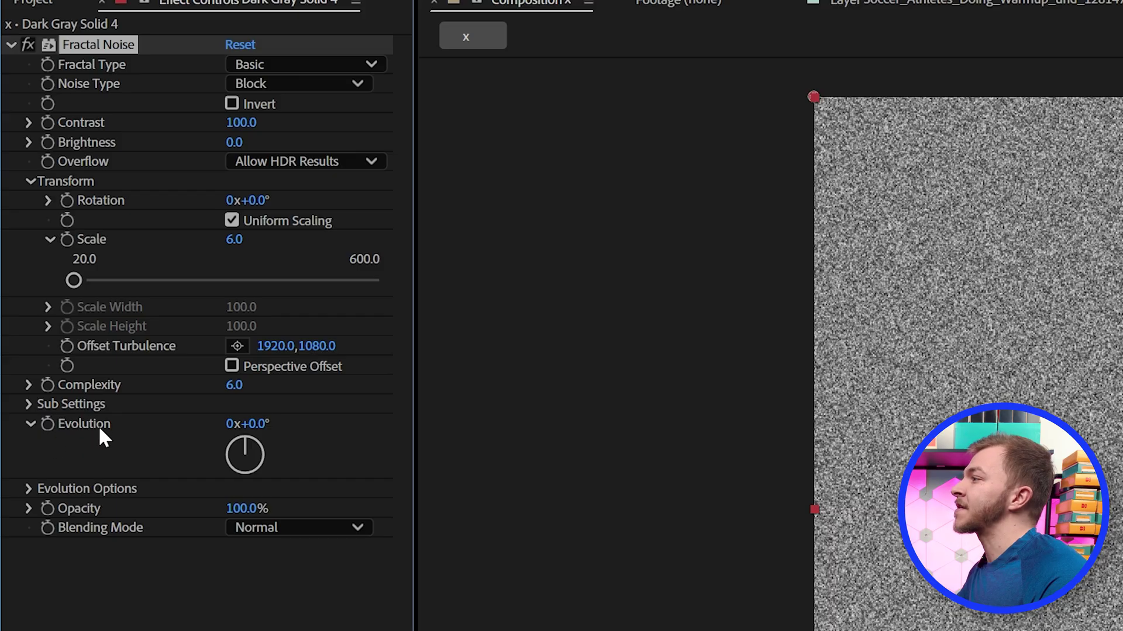
Step: Animate the Fractal Noise Evolution with the expression time*1000 and play back the noise
{"action": "left_click", "coordinate": [45, 425], "text": "alt"}
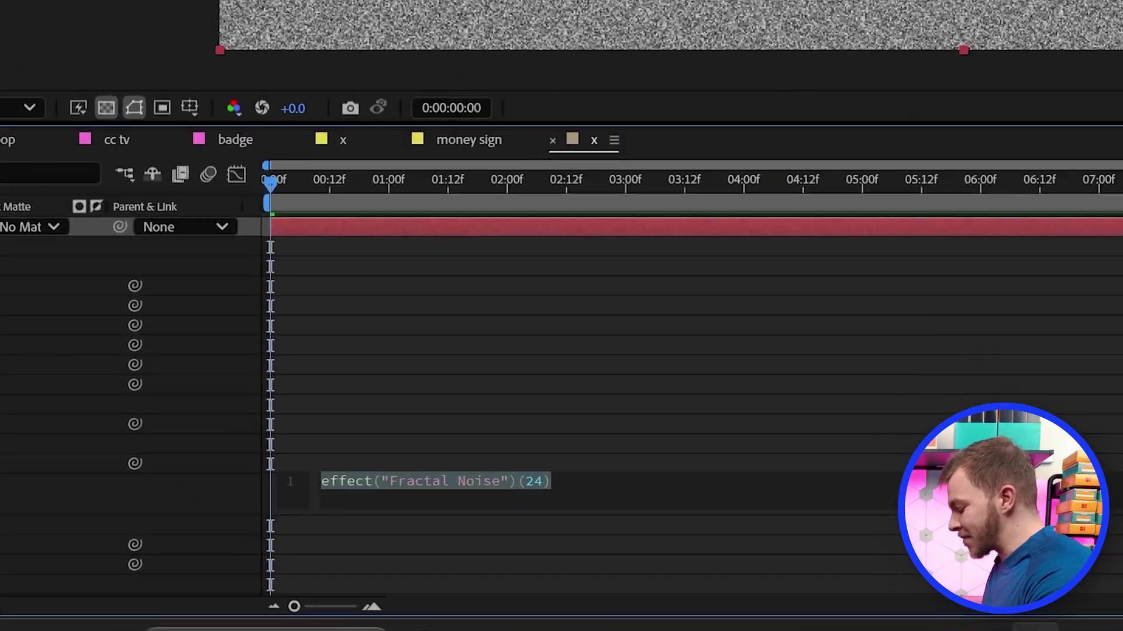
{"action": "type", "text": "time*"}
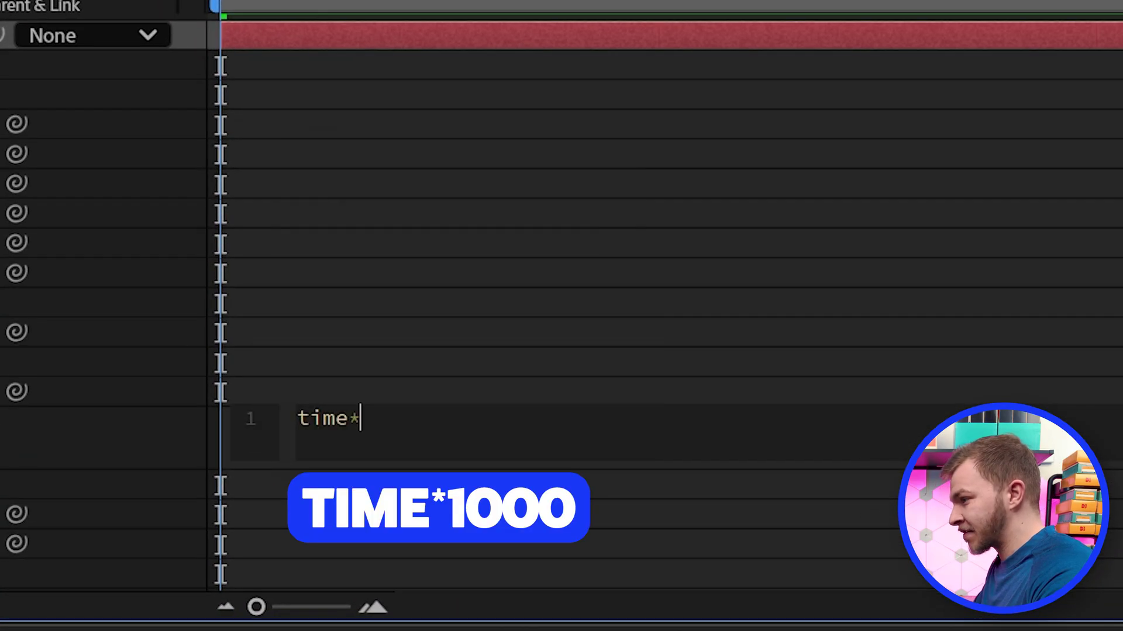
{"action": "type", "text": "1000"}
{"action": "left_click", "coordinate": [315, 4]}
{"action": "key", "text": "space"}
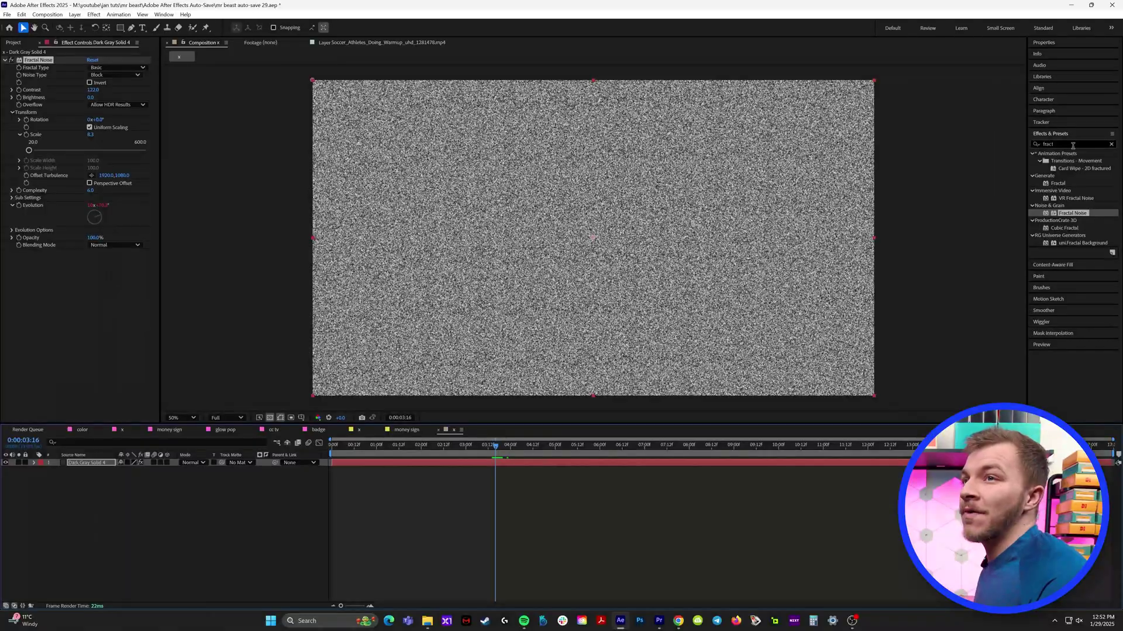
Step: Apply the Tint effect to the noise solid and map white to a saturated red
{"action": "left_click_drag", "start_coordinate": [1073, 145], "coordinate": [1011, 146]}
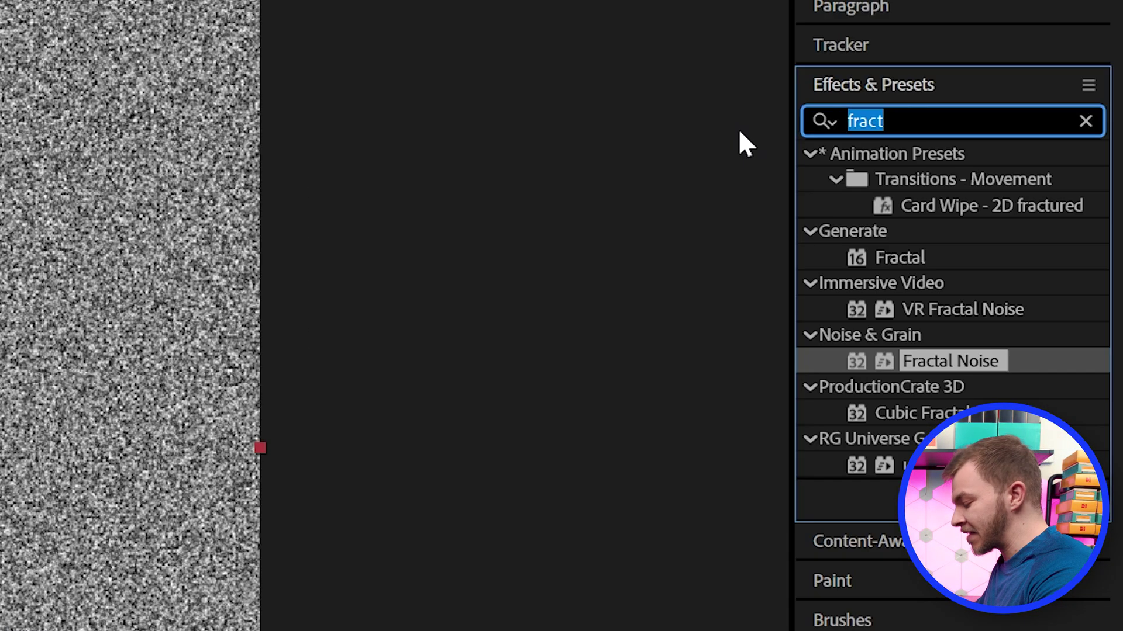
{"action": "type", "text": "tint"}
{"action": "left_click_drag", "start_coordinate": [1063, 183], "coordinate": [94, 271]}
{"action": "left_click", "coordinate": [93, 268]}
{"action": "left_click_drag", "start_coordinate": [568, 258], "coordinate": [485, 239]}
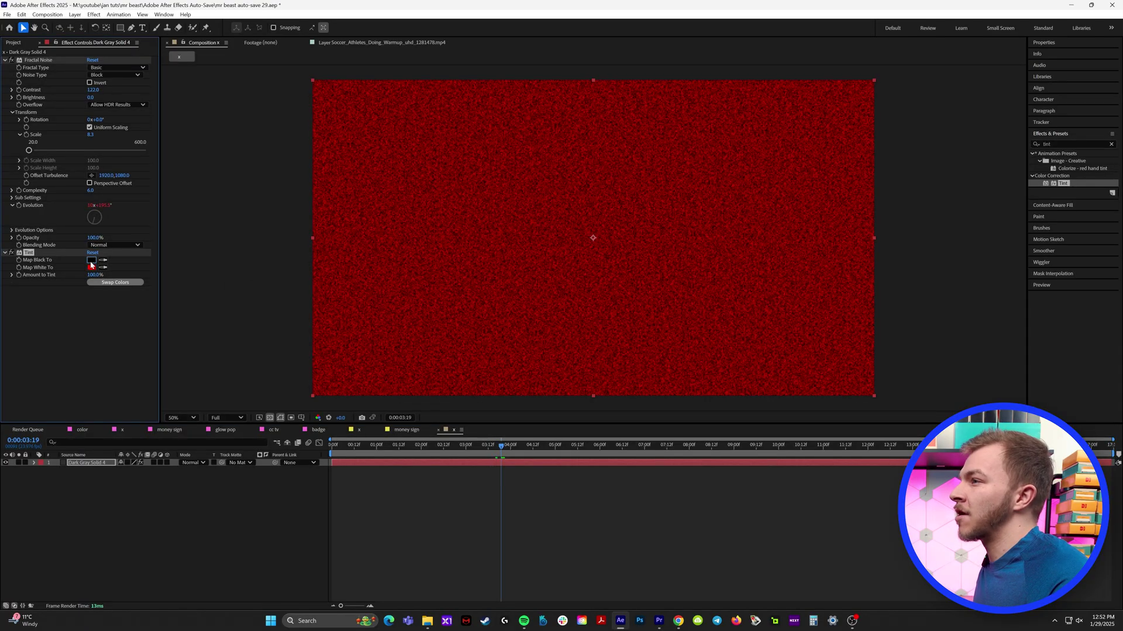
Step: Map the Tint effect's black to a dark red and check the noise at another point in time
{"action": "left_click", "coordinate": [91, 260]}
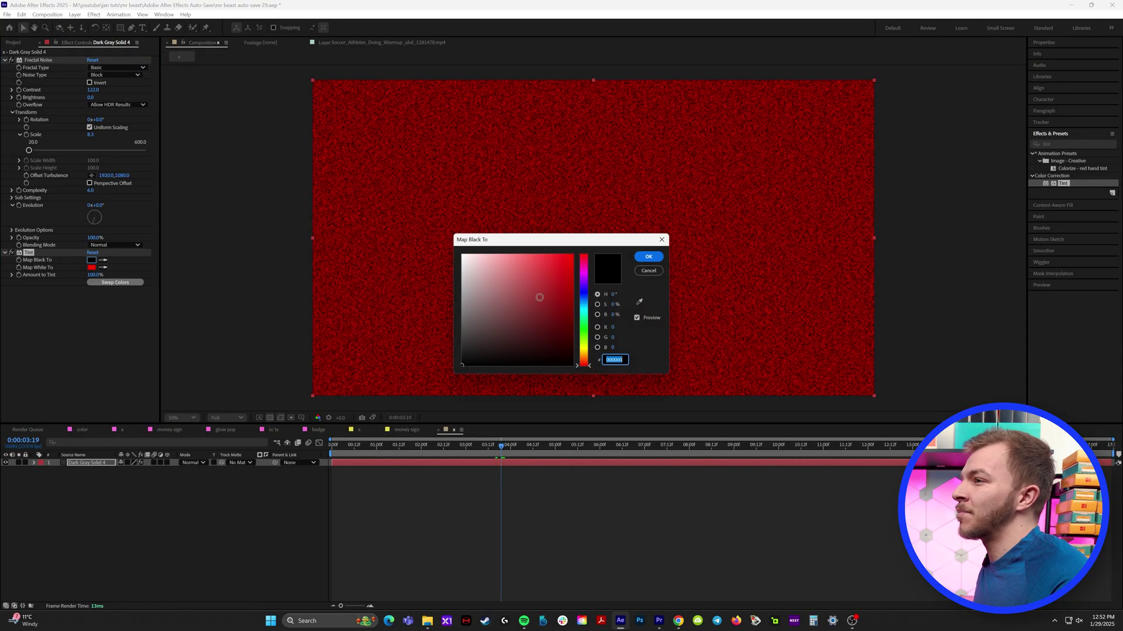
{"action": "left_click", "coordinate": [569, 304]}
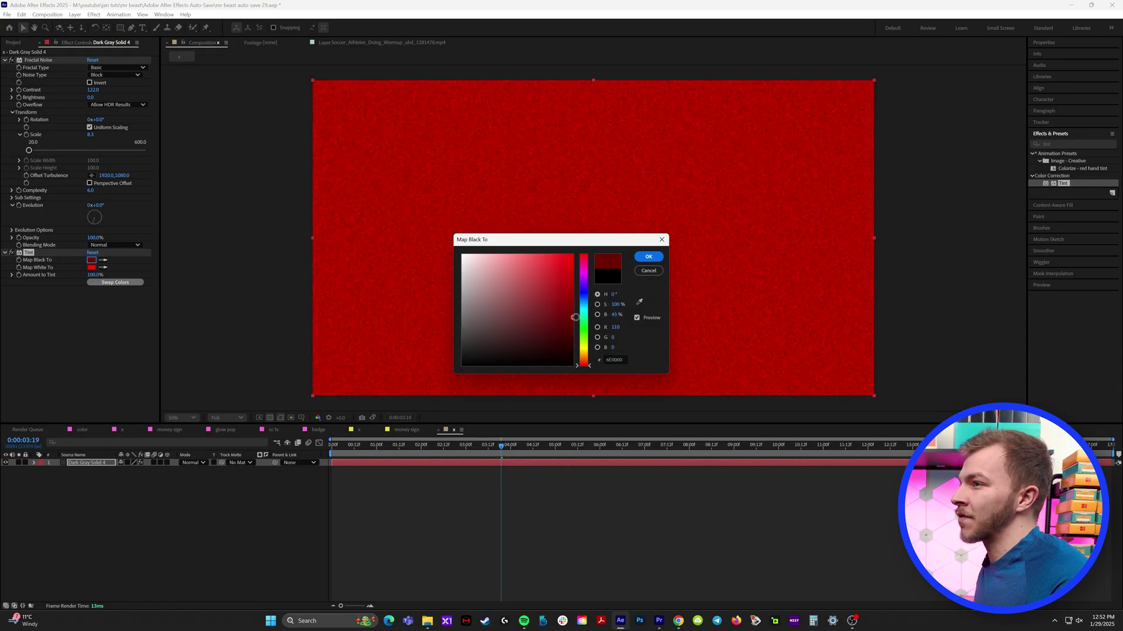
{"action": "left_click", "coordinate": [649, 257]}
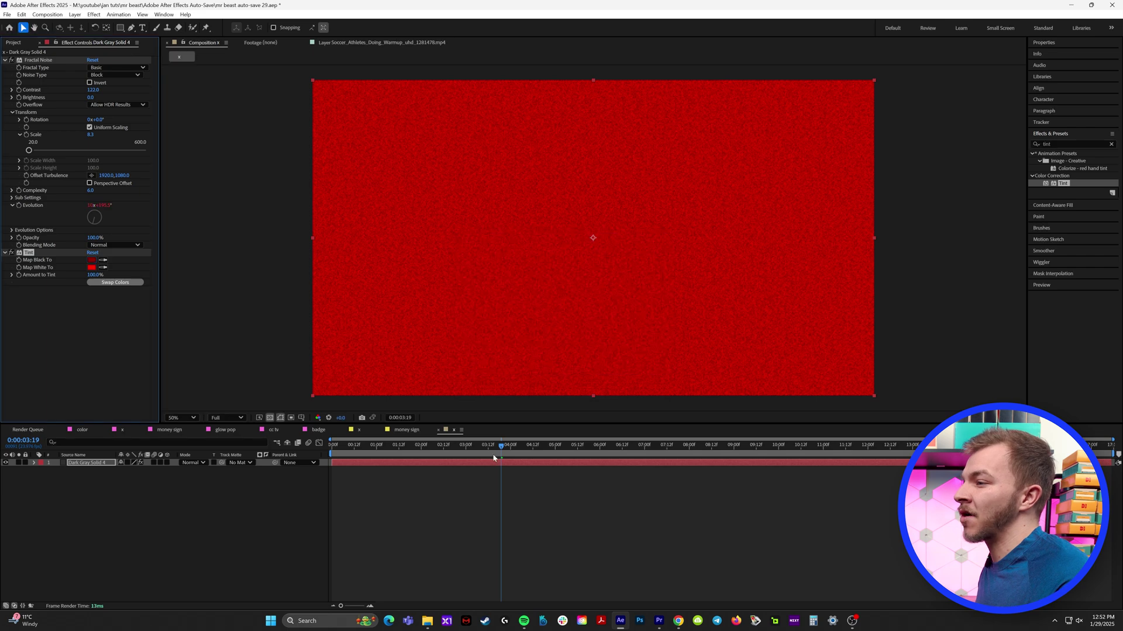
{"action": "left_click", "coordinate": [494, 461]}
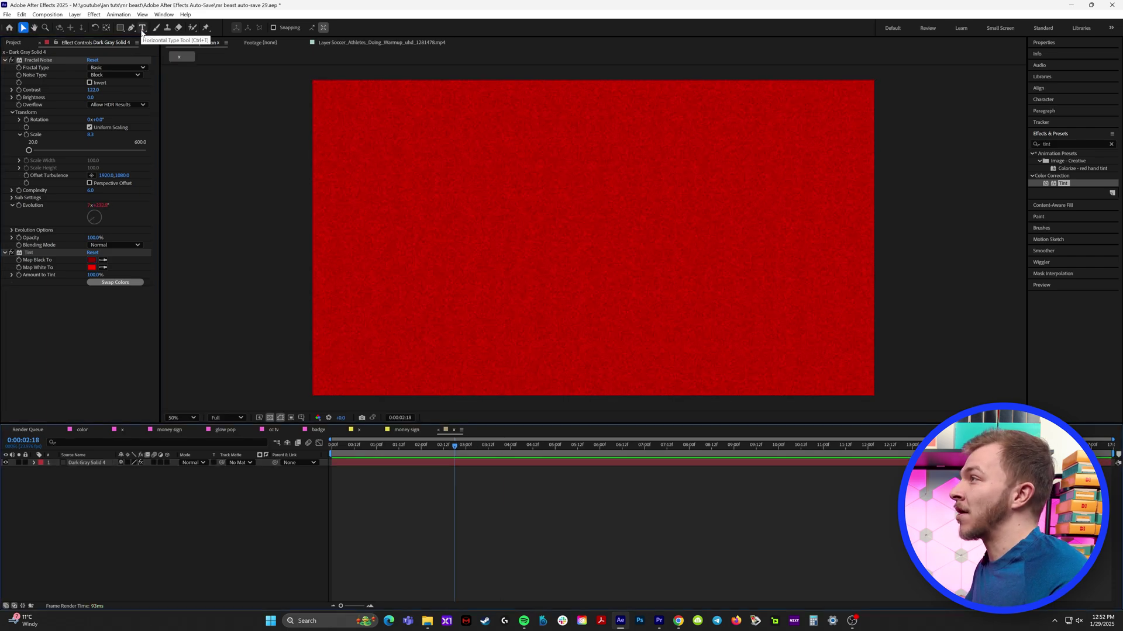
Step: Add a text layer reading X near the middle of the composition and enlarge its font size
{"action": "left_click", "coordinate": [142, 31]}
{"action": "left_click", "coordinate": [591, 243]}
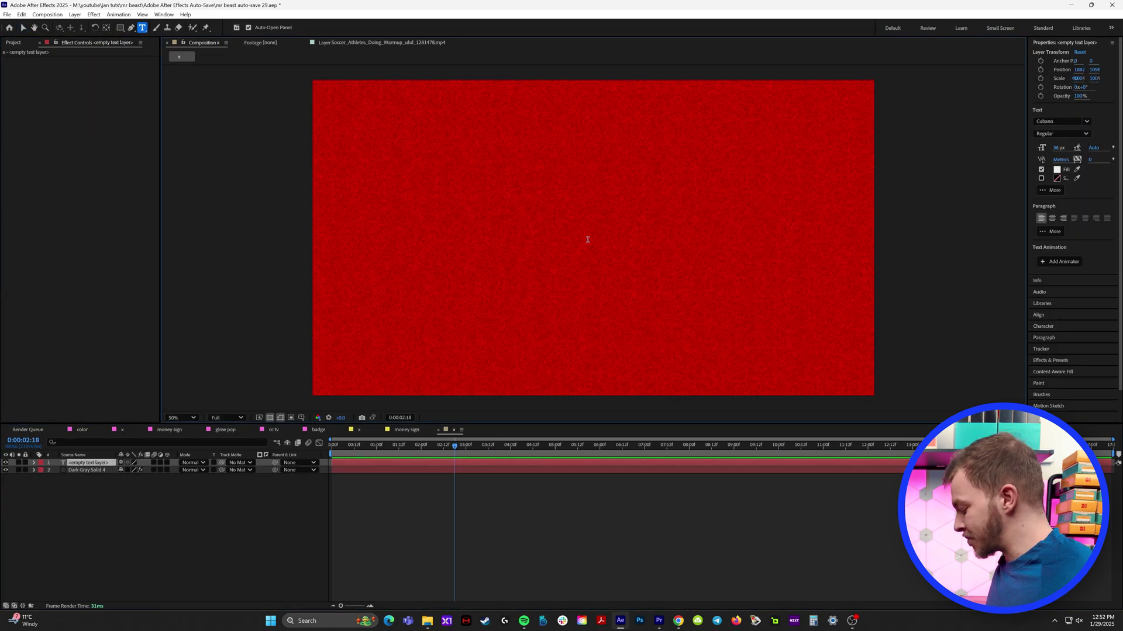
{"action": "type", "text": "x"}
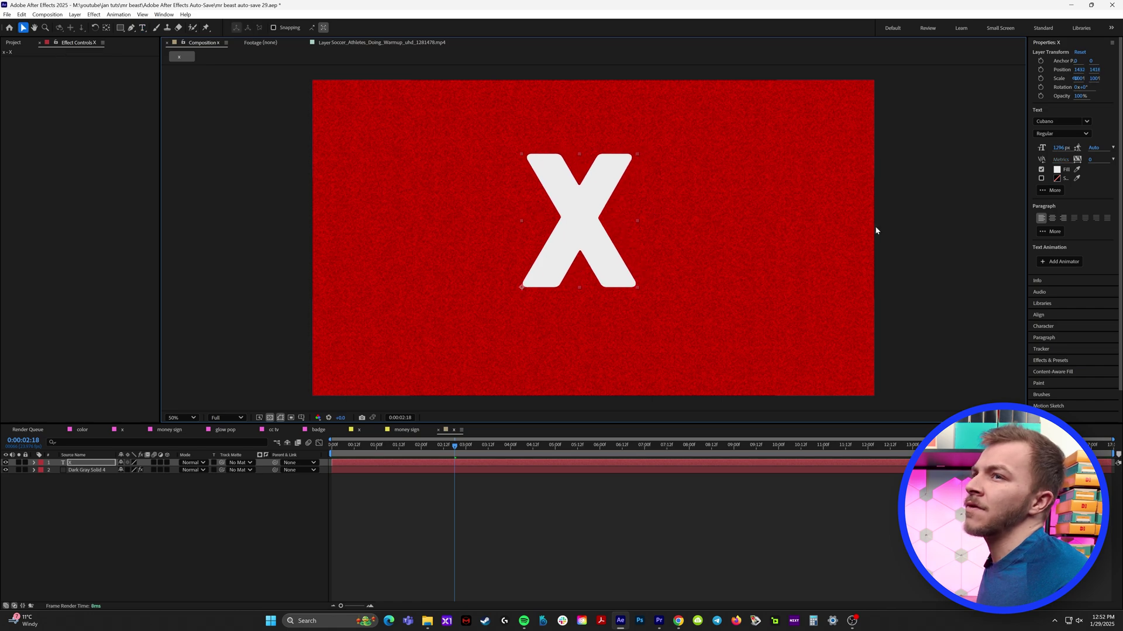
{"action": "left_click_drag", "start_coordinate": [1057, 148], "coordinate": [1078, 148]}
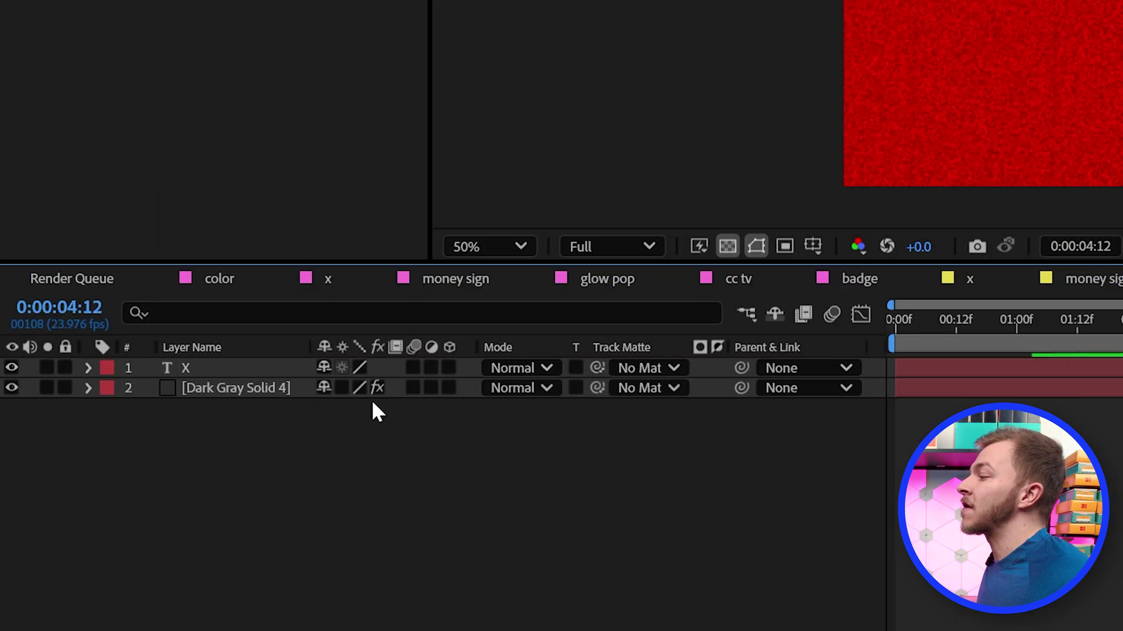
Step: Set the X text layer as the track matte of the red noise solid
{"action": "left_click", "coordinate": [223, 394]}
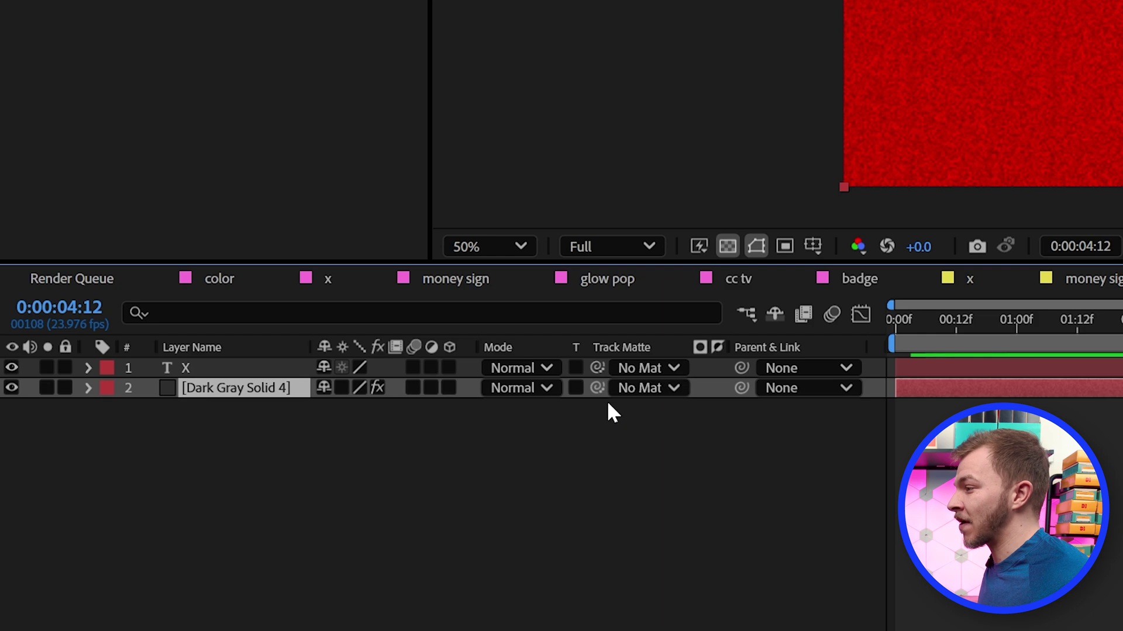
{"action": "left_click_drag", "start_coordinate": [598, 390], "coordinate": [638, 404]}
{"action": "left_click_drag", "start_coordinate": [654, 490], "coordinate": [233, 369]}
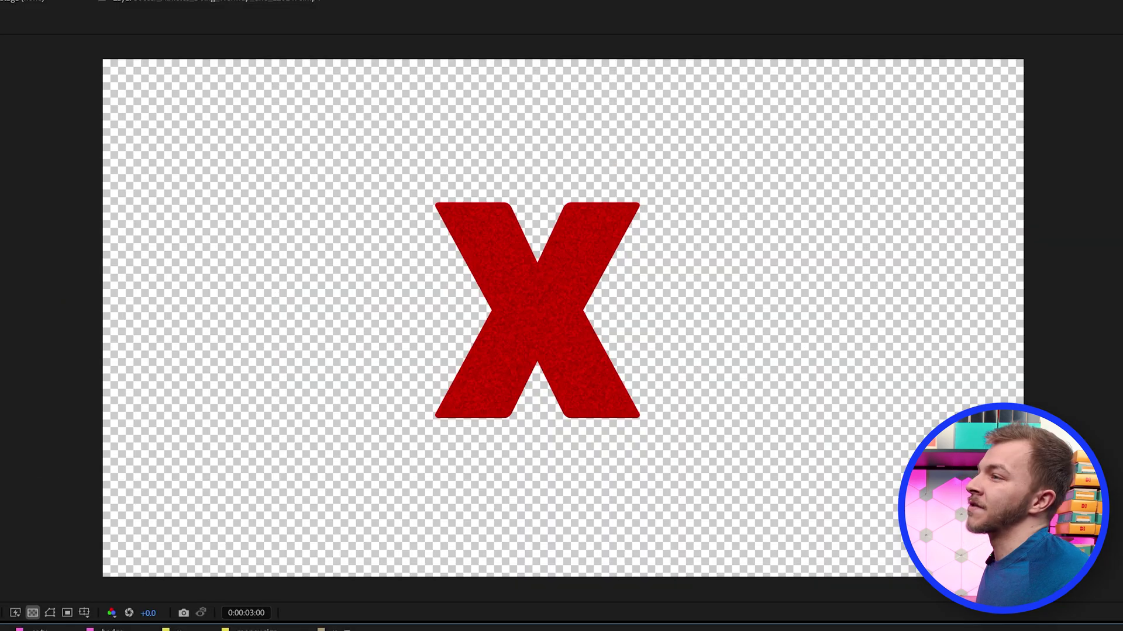
Step: Add a Stroke layer style to the red noise solid and increase its size to about 26
{"action": "scroll", "coordinate": [623, 306], "scroll_direction": "down", "scroll_amount": 1}
{"action": "scroll", "coordinate": [624, 309], "scroll_direction": "up", "scroll_amount": 1}
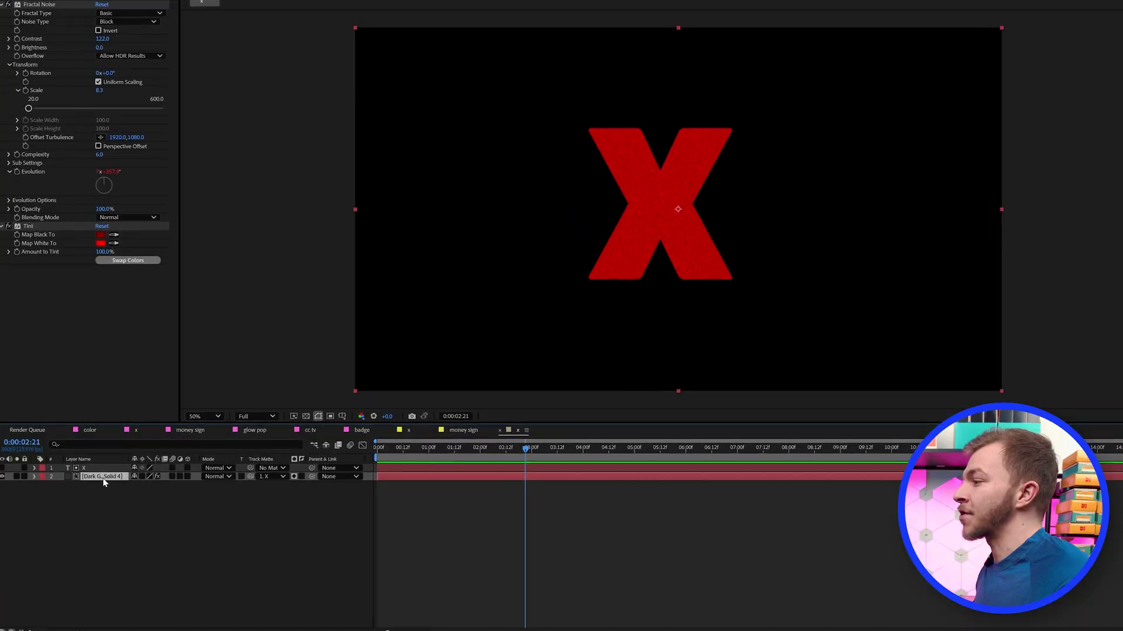
{"action": "right_click", "coordinate": [126, 488]}
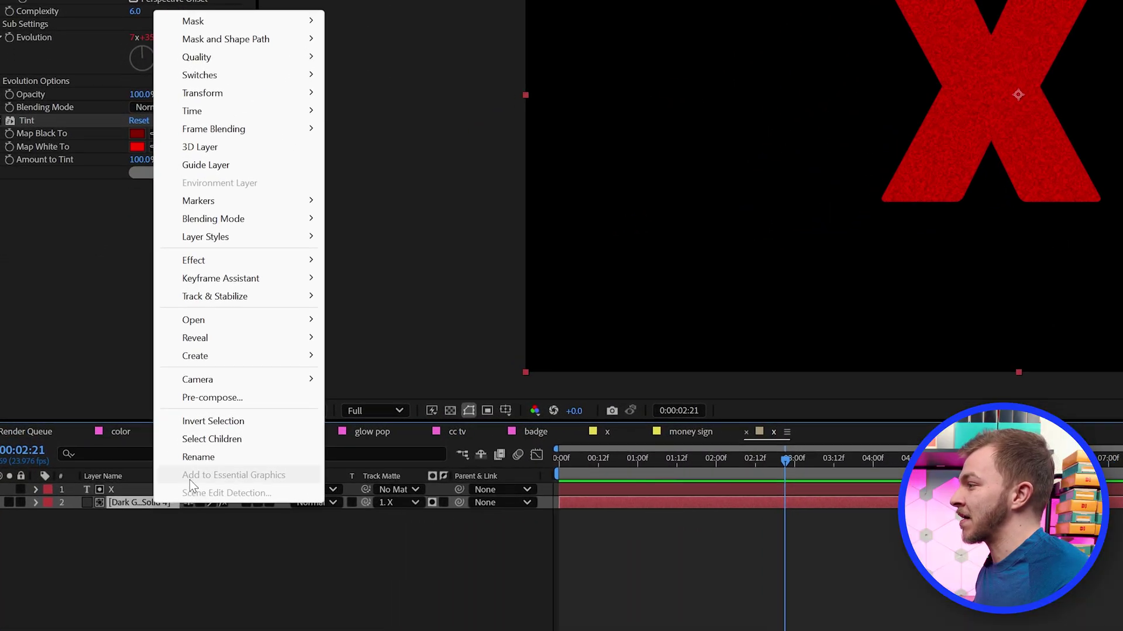
{"action": "mouse_move", "coordinate": [321, 197]}
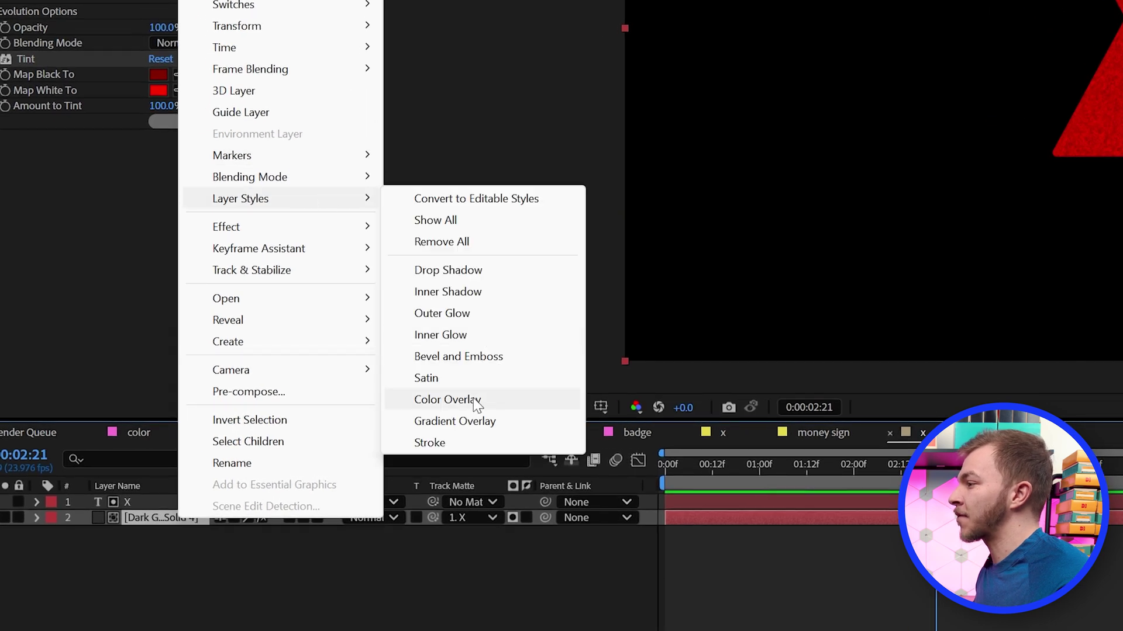
{"action": "left_click", "coordinate": [452, 445]}
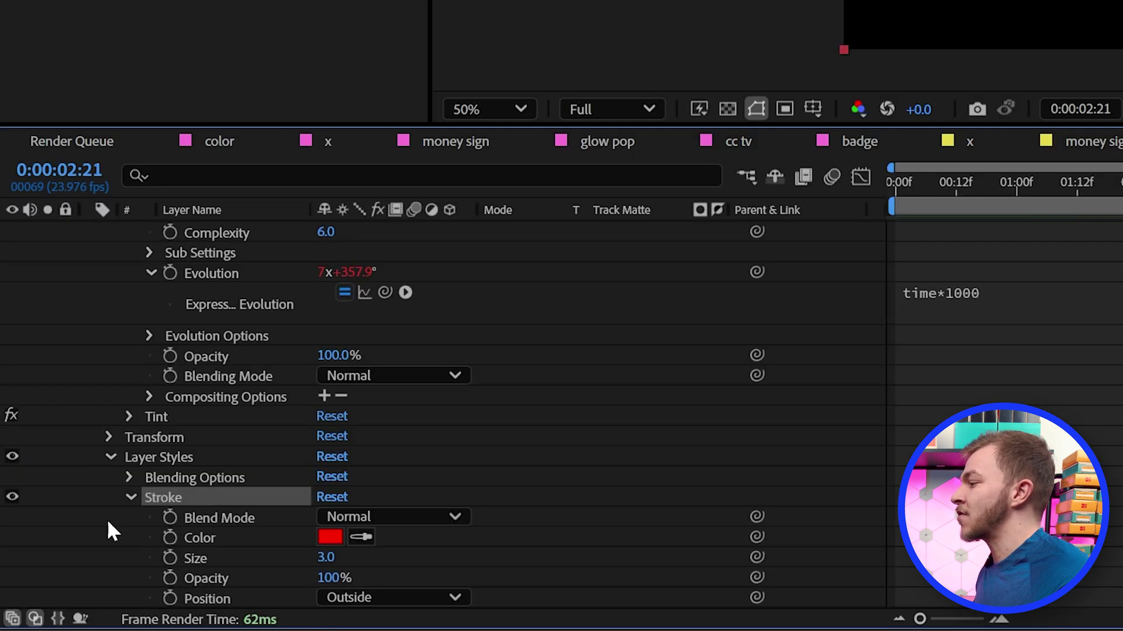
{"action": "left_click_drag", "start_coordinate": [321, 560], "coordinate": [341, 561]}
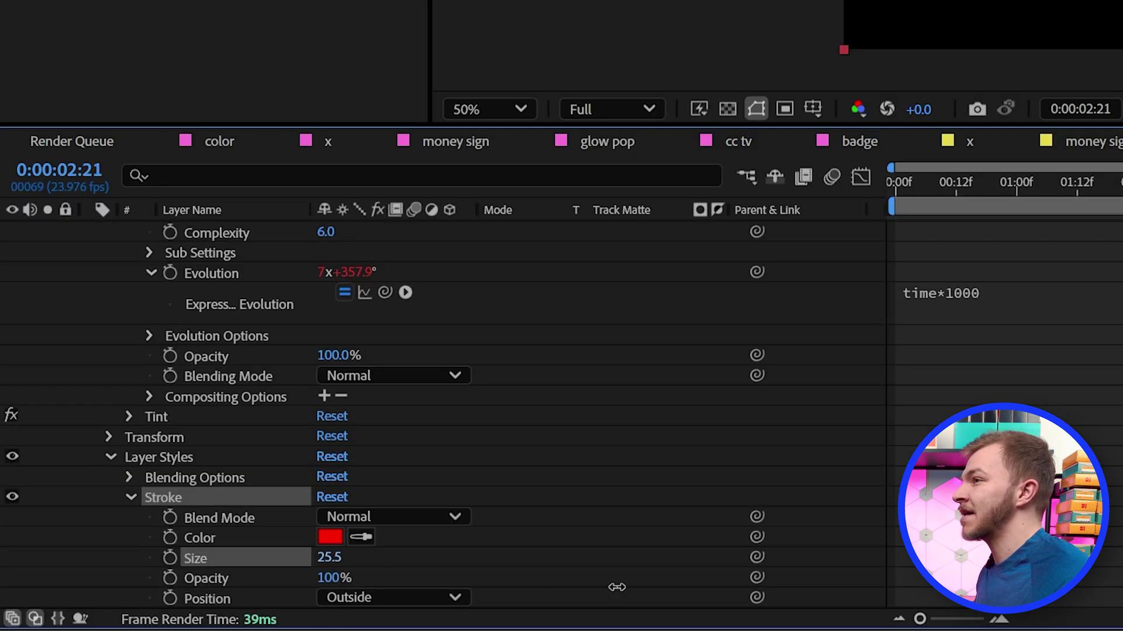
{"action": "left_click_drag", "start_coordinate": [617, 587], "coordinate": [624, 587]}
Step: Change the stroke color around the X to white
{"action": "left_click", "coordinate": [330, 536]}
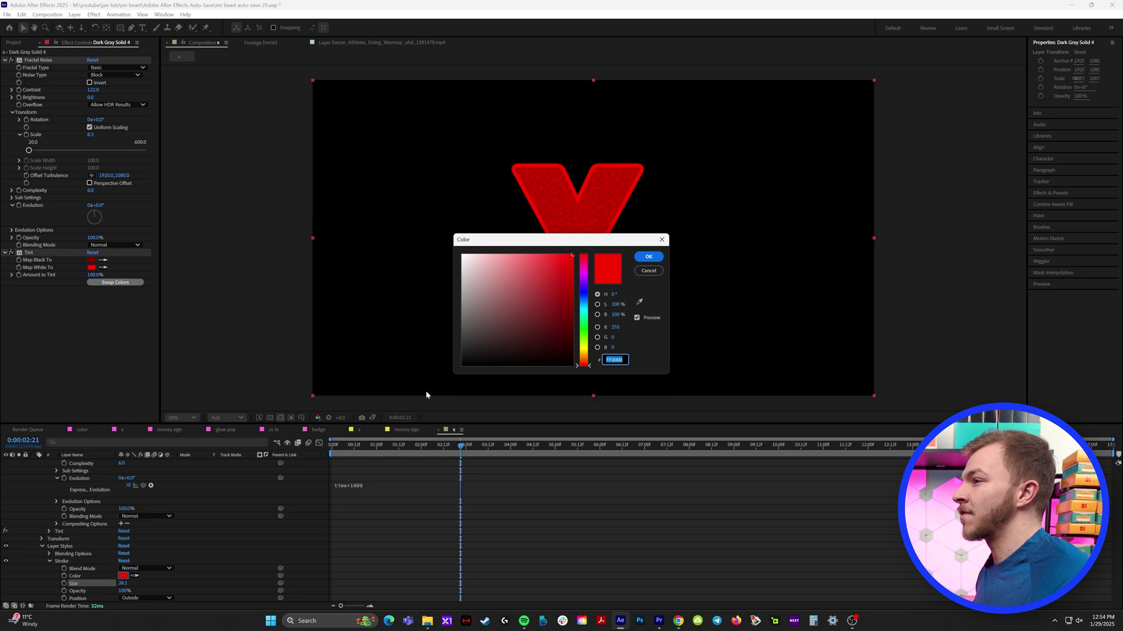
{"action": "left_click_drag", "start_coordinate": [481, 311], "coordinate": [435, 224]}
{"action": "left_click", "coordinate": [649, 260]}
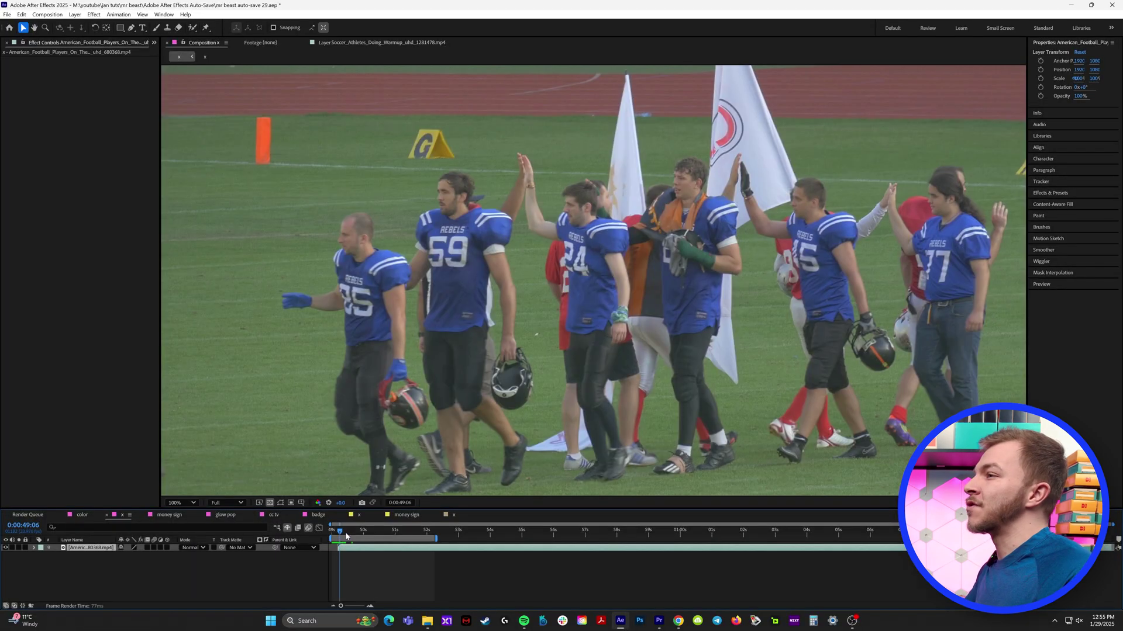
Step: Preview the American football clip and start a Track Motion tracker on it
{"action": "key", "text": "space"}
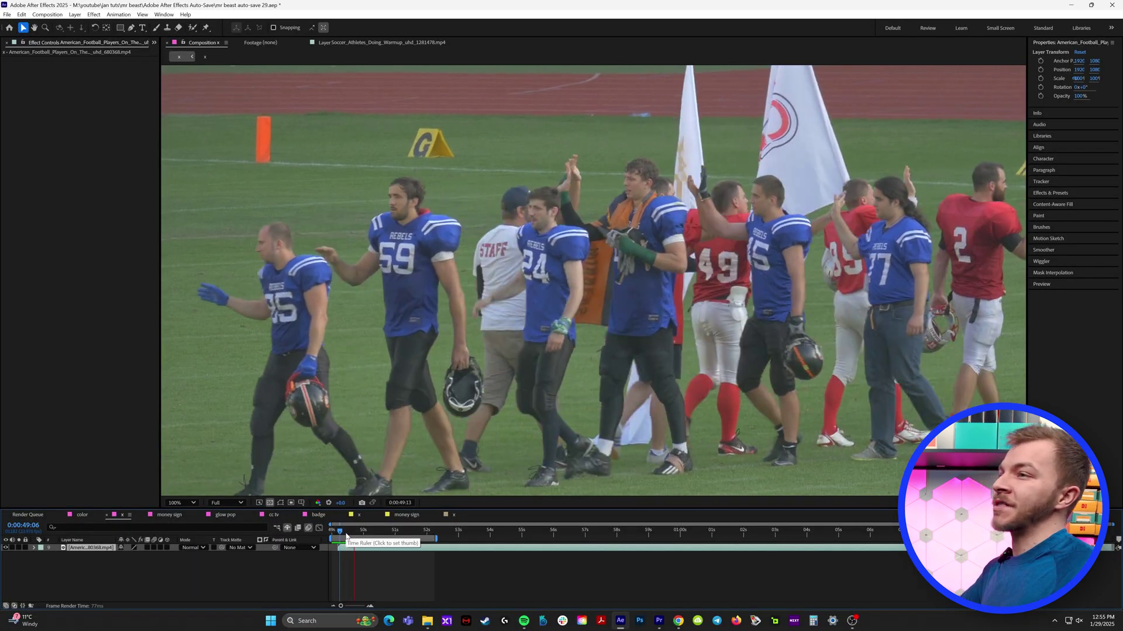
{"action": "key", "text": "comma"}
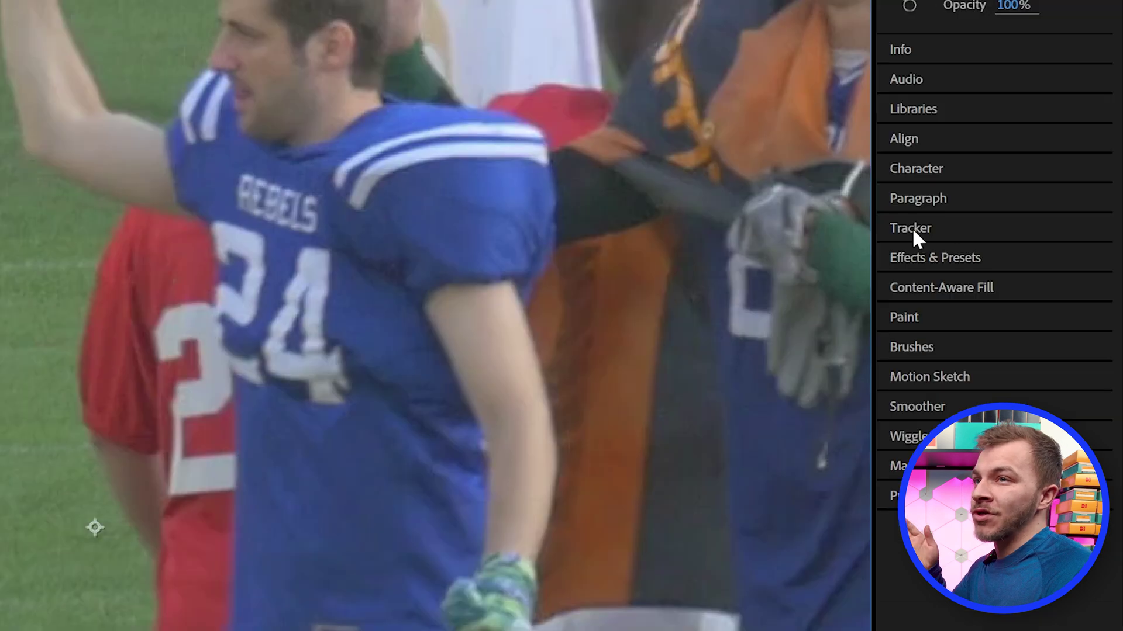
{"action": "left_click", "coordinate": [1042, 181]}
{"action": "left_click", "coordinate": [939, 138]}
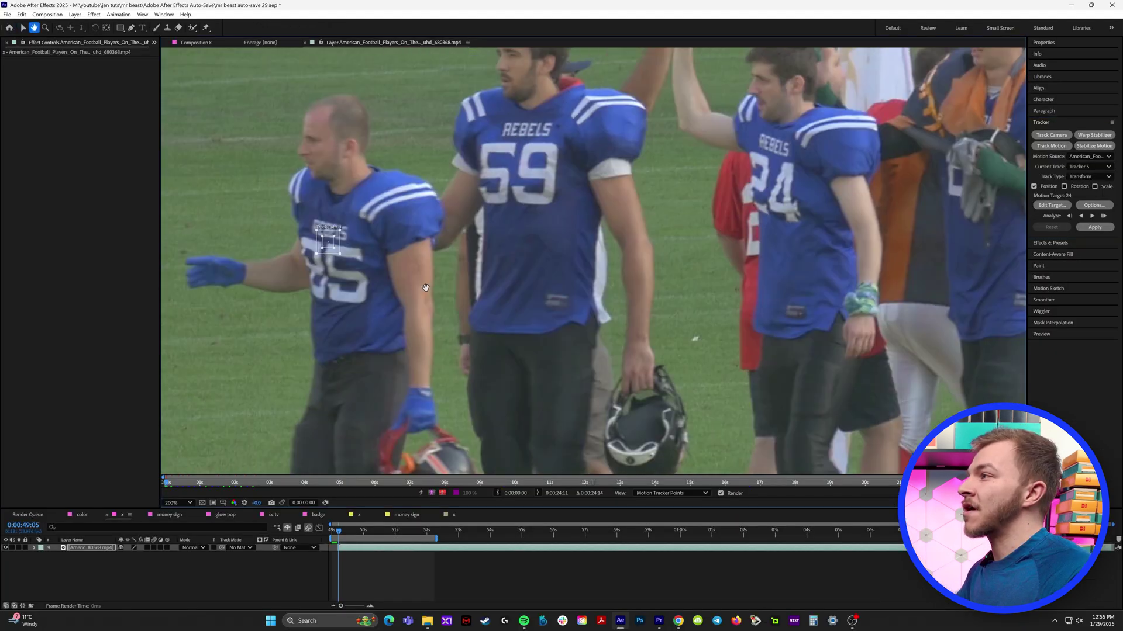
Step: Place the track point on the number corner of the 85 jersey, enlarge its search region and analyze the motion forward
{"action": "left_click_drag", "start_coordinate": [425, 287], "coordinate": [691, 306]}
{"action": "scroll", "coordinate": [520, 292], "scroll_direction": "up", "scroll_amount": 1}
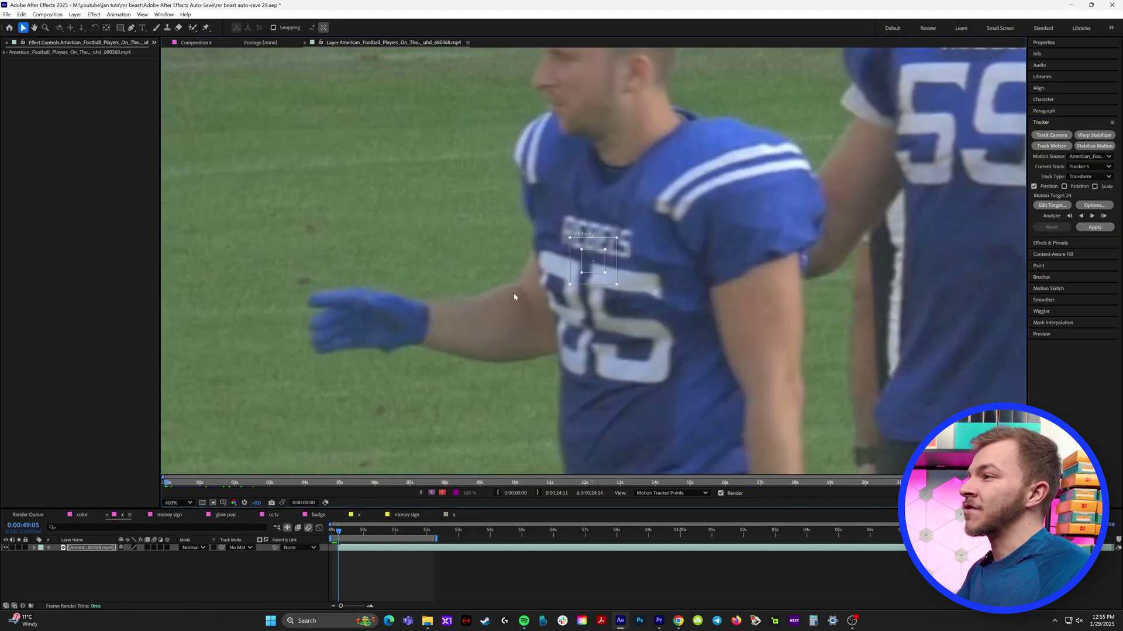
{"action": "left_click_drag", "start_coordinate": [605, 295], "coordinate": [664, 291]}
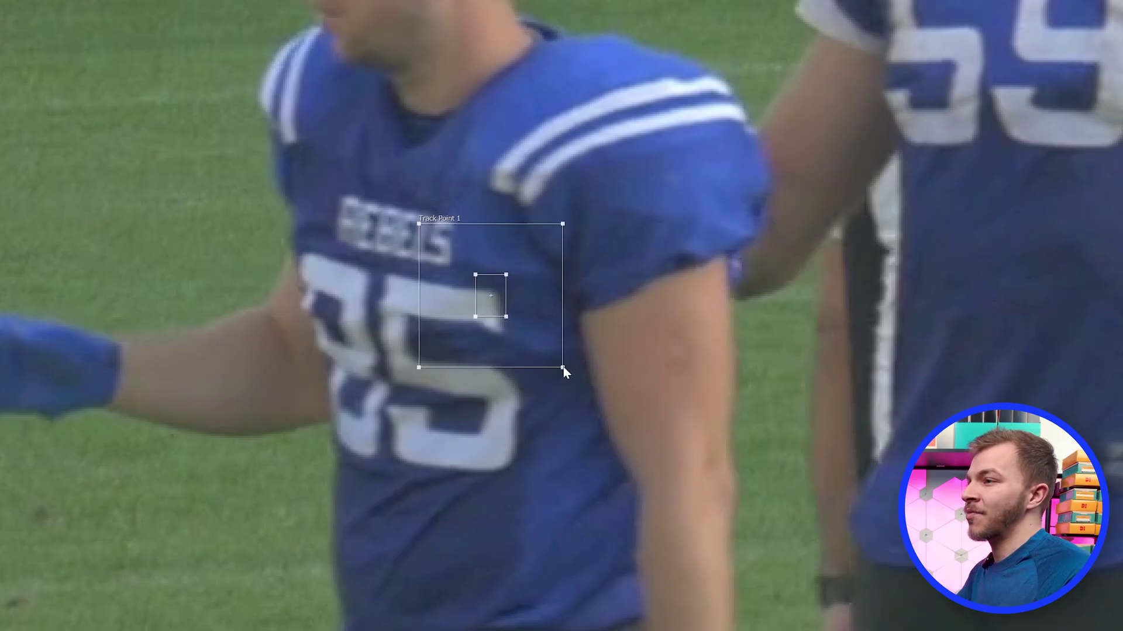
{"action": "left_click_drag", "start_coordinate": [563, 366], "coordinate": [577, 383]}
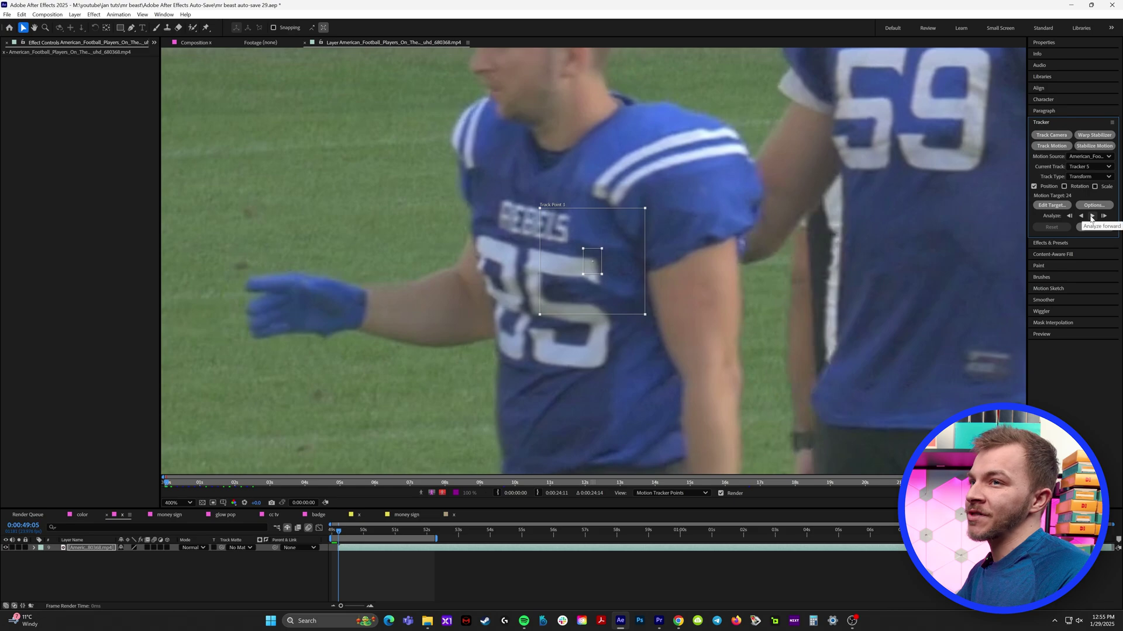
{"action": "left_click", "coordinate": [1092, 216]}
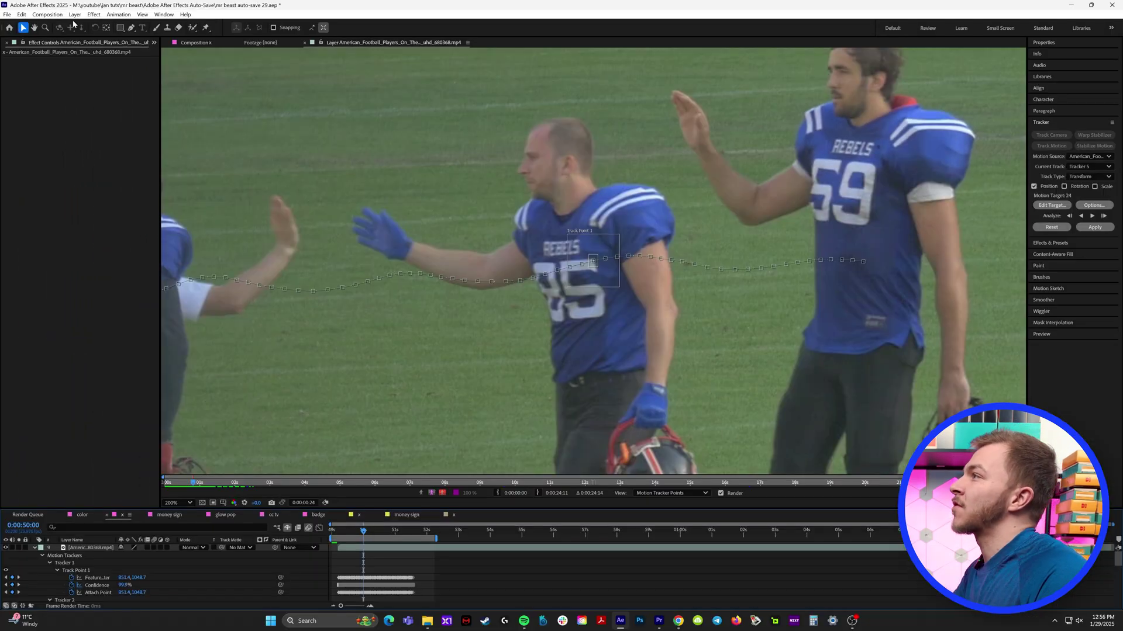
Step: Add a null object to the football composition to hold the tracking data
{"action": "left_click", "coordinate": [73, 22]}
{"action": "mouse_move", "coordinate": [85, 26]}
{"action": "left_click", "coordinate": [297, 65]}
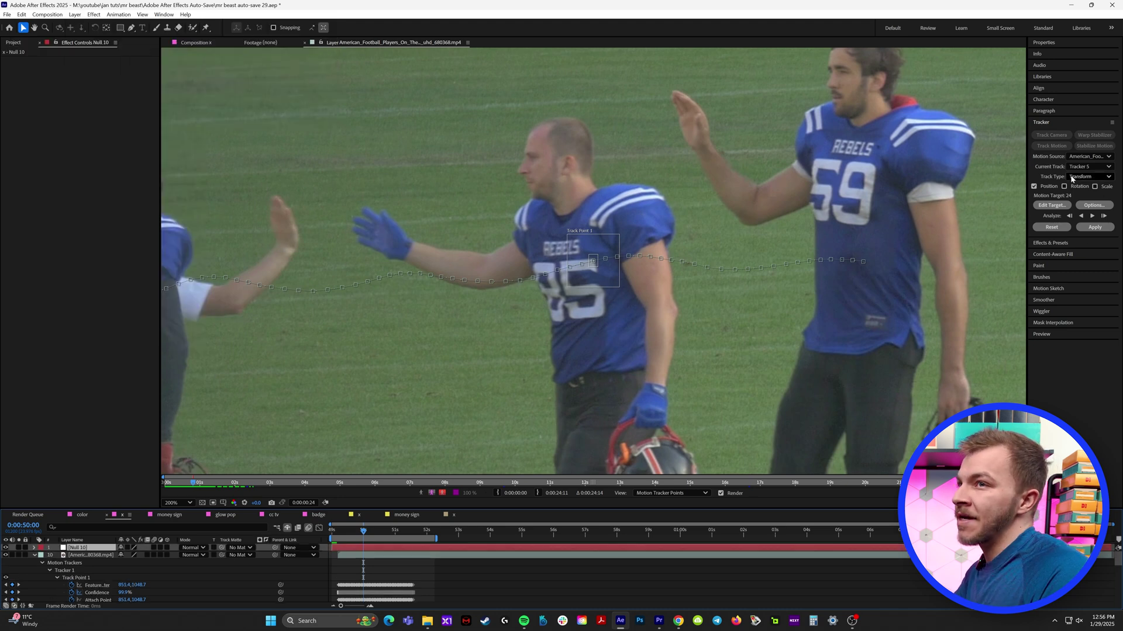
Step: Set Null 10 as the tracker's motion target, apply the track in X and Y, and scrub to check it
{"action": "left_click", "coordinate": [1051, 205]}
{"action": "left_click", "coordinate": [588, 299]}
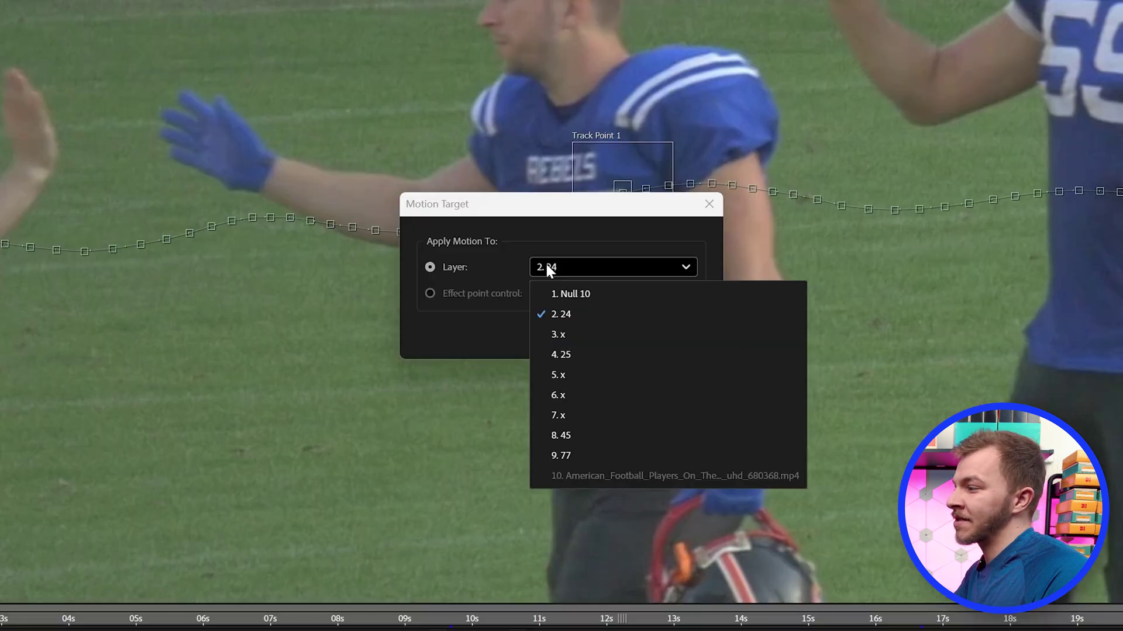
{"action": "left_click", "coordinate": [566, 294]}
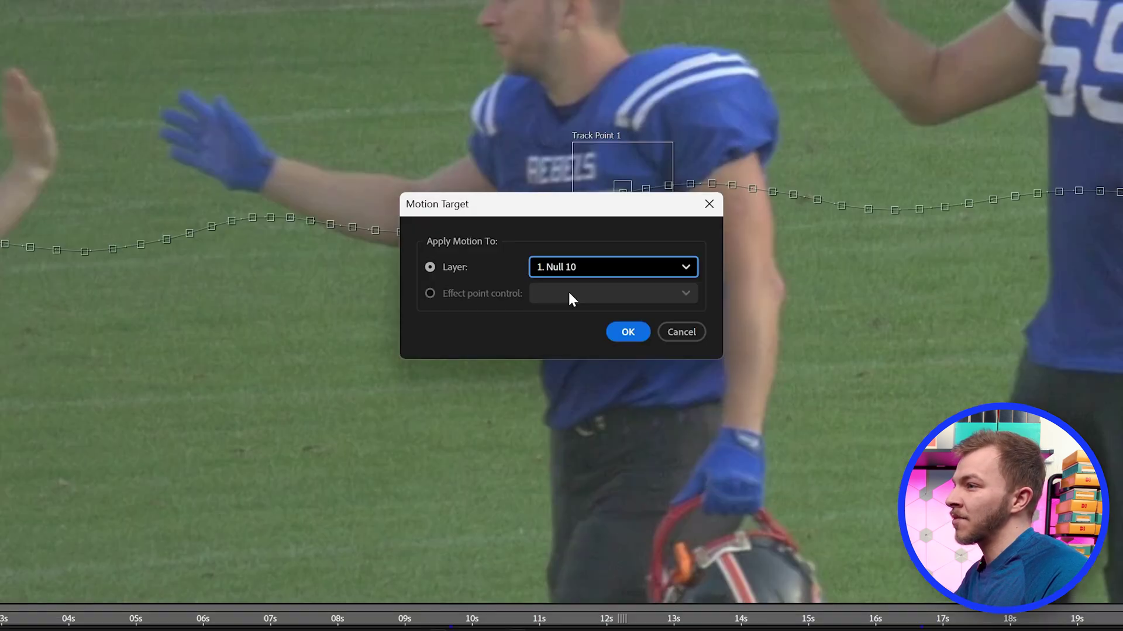
{"action": "left_click", "coordinate": [628, 332]}
{"action": "left_click", "coordinate": [1094, 227]}
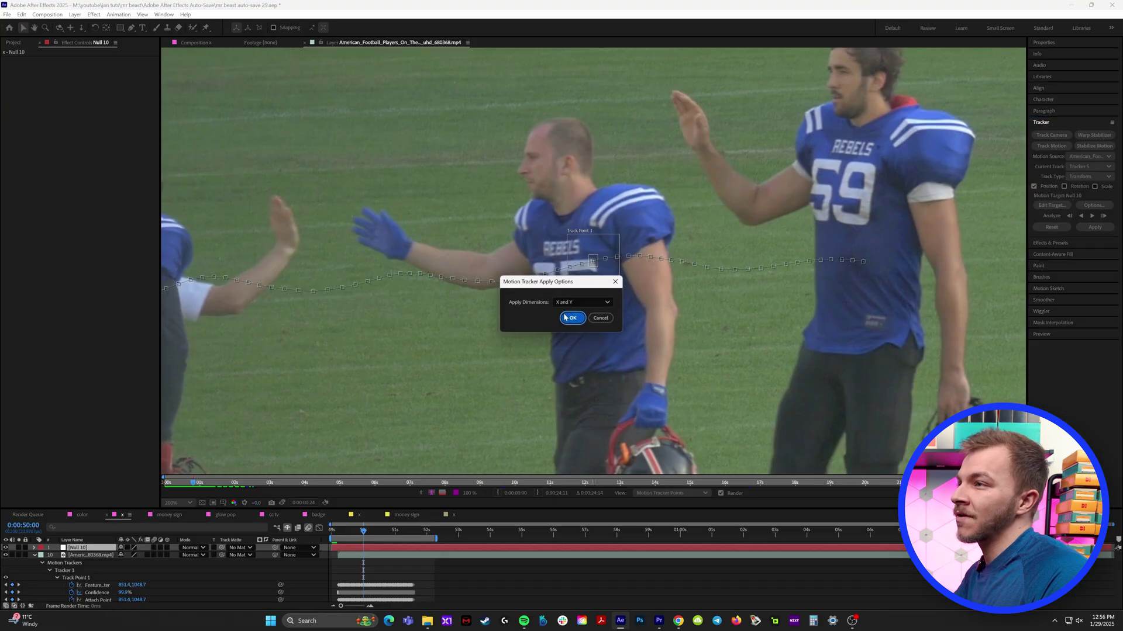
{"action": "left_click", "coordinate": [564, 318]}
{"action": "mouse_move", "coordinate": [362, 532]}
{"action": "left_mouse_down"}
{"action": "mouse_move", "coordinate": [354, 554]}
{"action": "mouse_move", "coordinate": [343, 537]}
{"action": "mouse_move", "coordinate": [353, 536]}
{"action": "mouse_move", "coordinate": [342, 540]}
{"action": "mouse_move", "coordinate": [383, 543]}
{"action": "mouse_move", "coordinate": [365, 543]}
{"action": "left_mouse_up"}
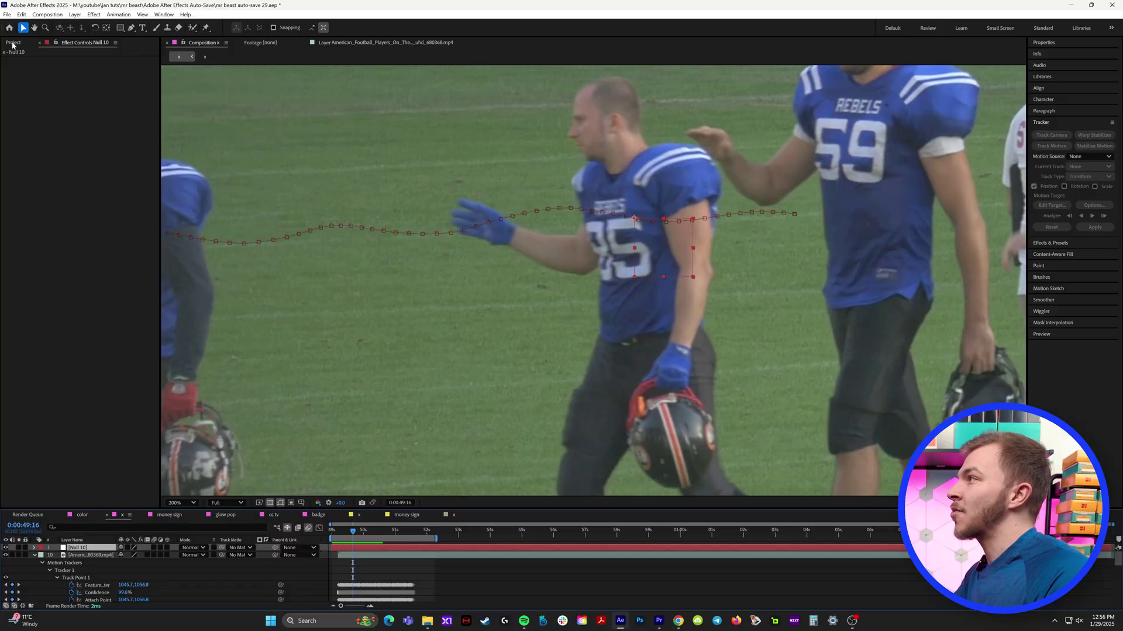
Step: Add the x composition above the tracked null in the timeline and scale it down to 29%
{"action": "left_click", "coordinate": [14, 138]}
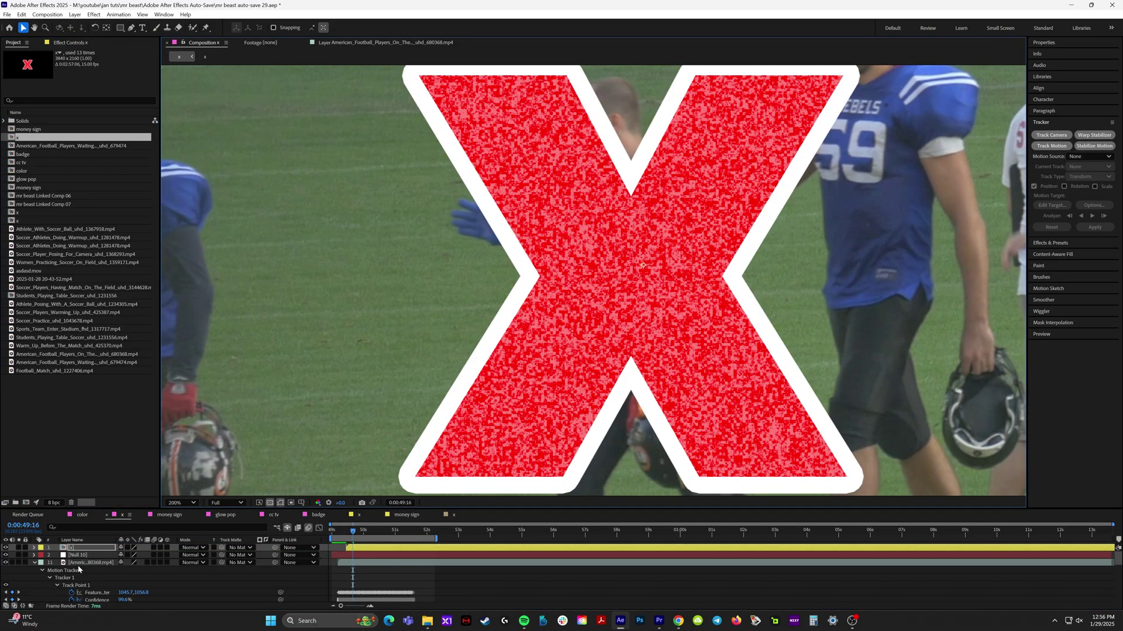
{"action": "key", "text": "s"}
{"action": "left_click_drag", "start_coordinate": [104, 557], "coordinate": [96, 558]}
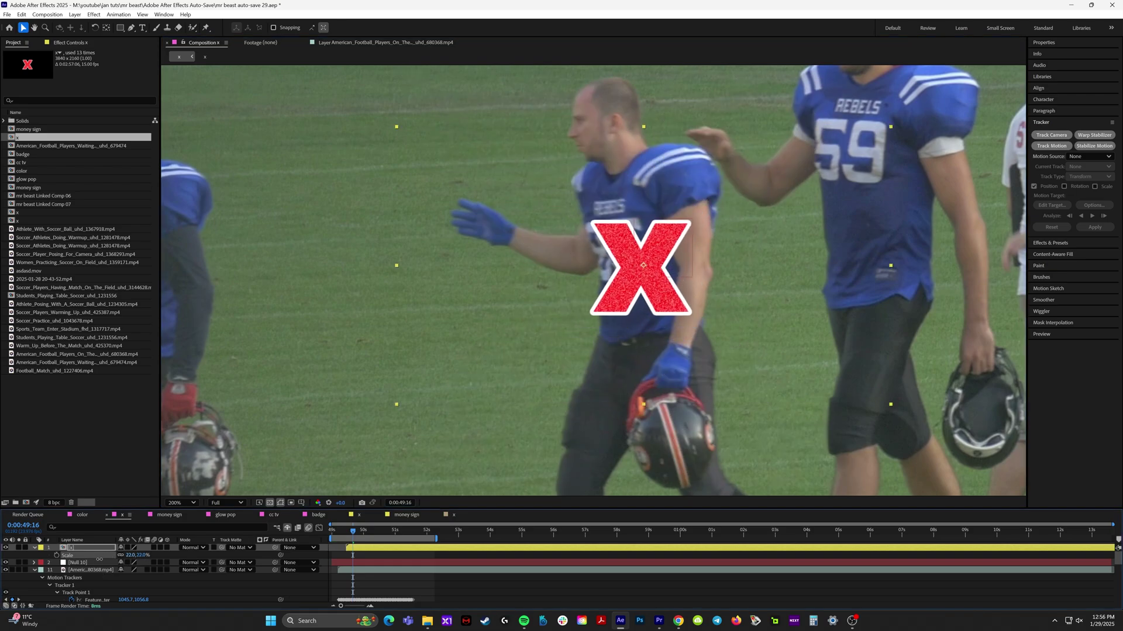
Step: Parent the X layer to Null 10 and check the tracked nulls on the other players
{"action": "mouse_move", "coordinate": [277, 549]}
{"action": "left_mouse_down"}
{"action": "mouse_move", "coordinate": [267, 564]}
{"action": "mouse_move", "coordinate": [290, 561]}
{"action": "left_mouse_up"}
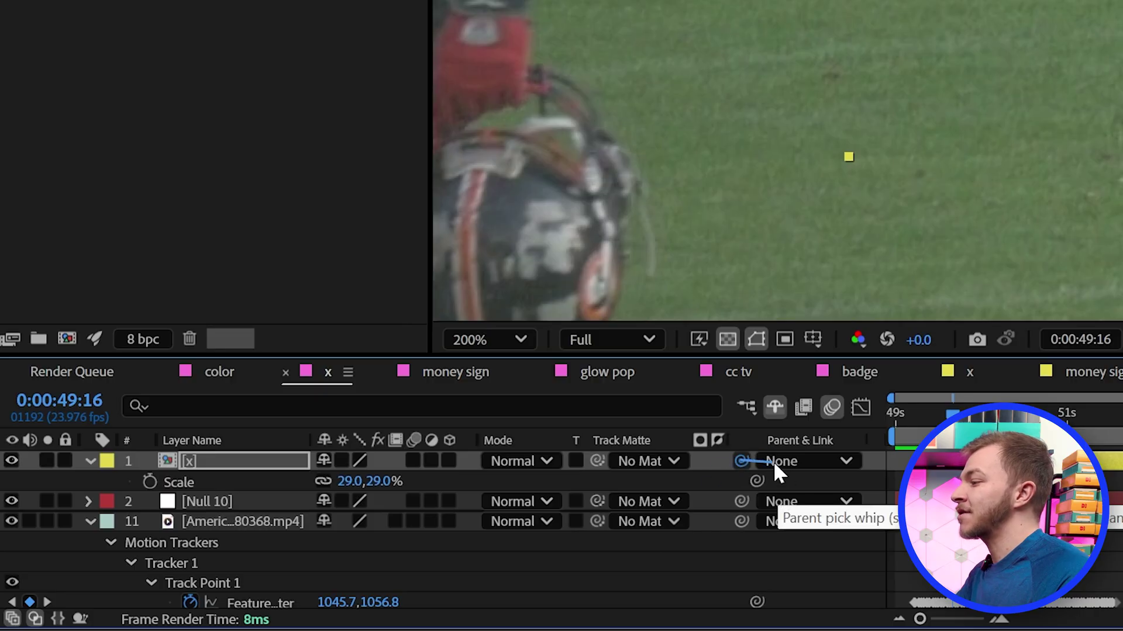
{"action": "left_click_drag", "start_coordinate": [755, 471], "coordinate": [258, 501]}
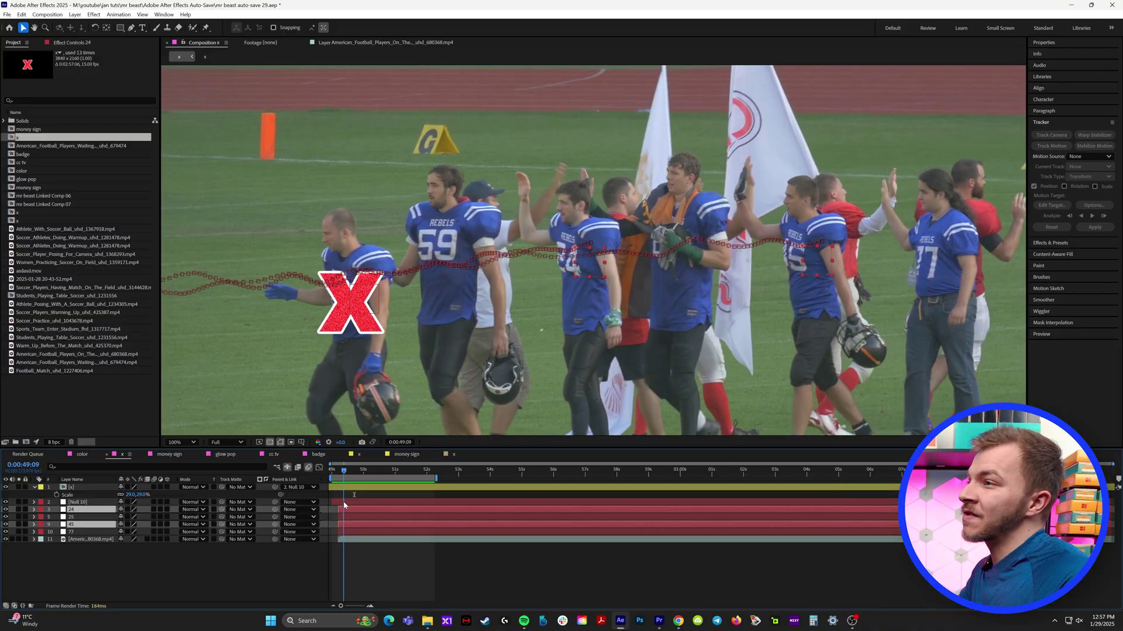
{"action": "scroll", "coordinate": [654, 315], "scroll_direction": "up", "scroll_amount": 4}
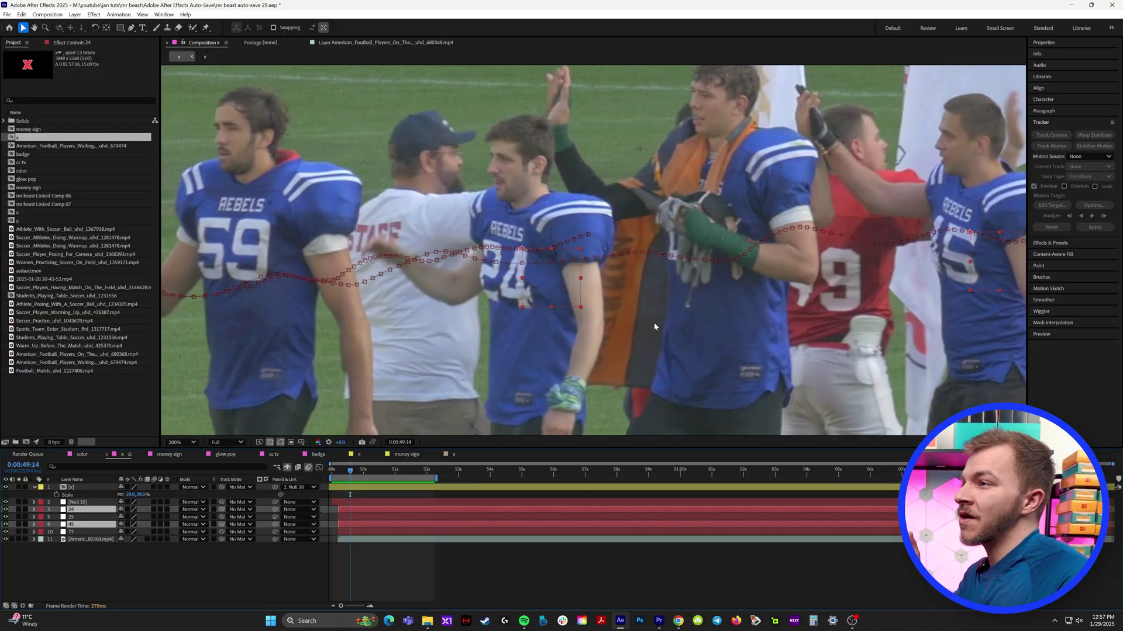
{"action": "mouse_move", "coordinate": [351, 472]}
{"action": "left_mouse_down"}
{"action": "mouse_move", "coordinate": [378, 477]}
{"action": "mouse_move", "coordinate": [354, 478]}
{"action": "left_mouse_up"}
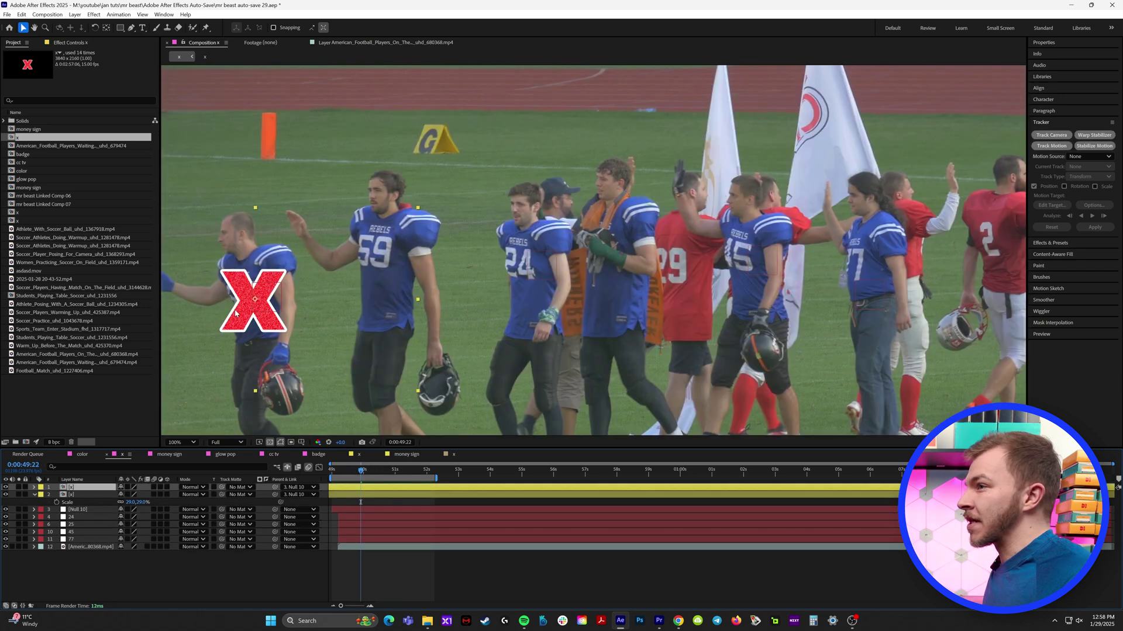
Step: Move the duplicate X onto the player wearing 24, parent it to the 24 null and scrub to check it
{"action": "left_click_drag", "start_coordinate": [235, 313], "coordinate": [514, 294]}
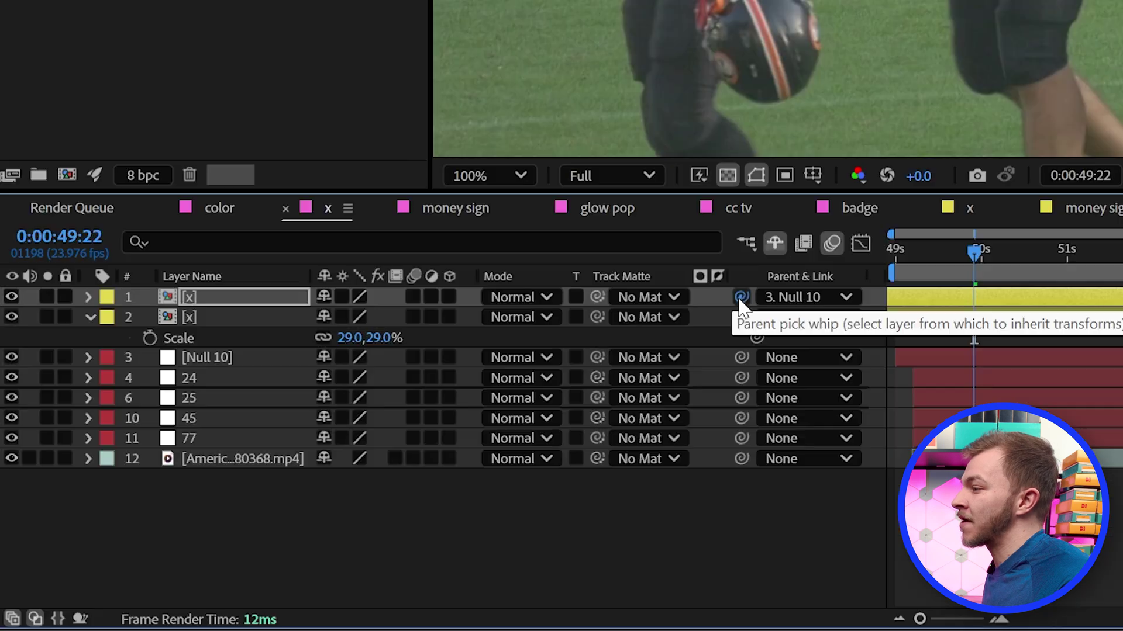
{"action": "left_click_drag", "start_coordinate": [739, 299], "coordinate": [283, 372]}
{"action": "left_click", "coordinate": [958, 253]}
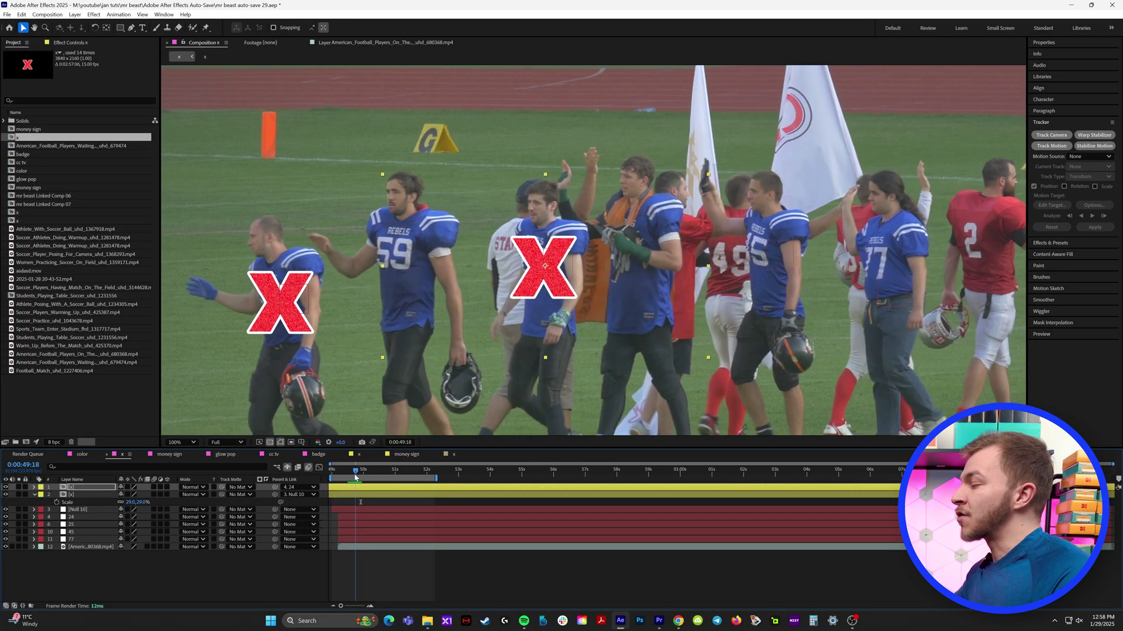
{"action": "mouse_move", "coordinate": [355, 477]}
{"action": "left_mouse_down"}
{"action": "mouse_move", "coordinate": [345, 478]}
{"action": "mouse_move", "coordinate": [374, 477]}
{"action": "mouse_move", "coordinate": [351, 477]}
{"action": "left_mouse_up"}
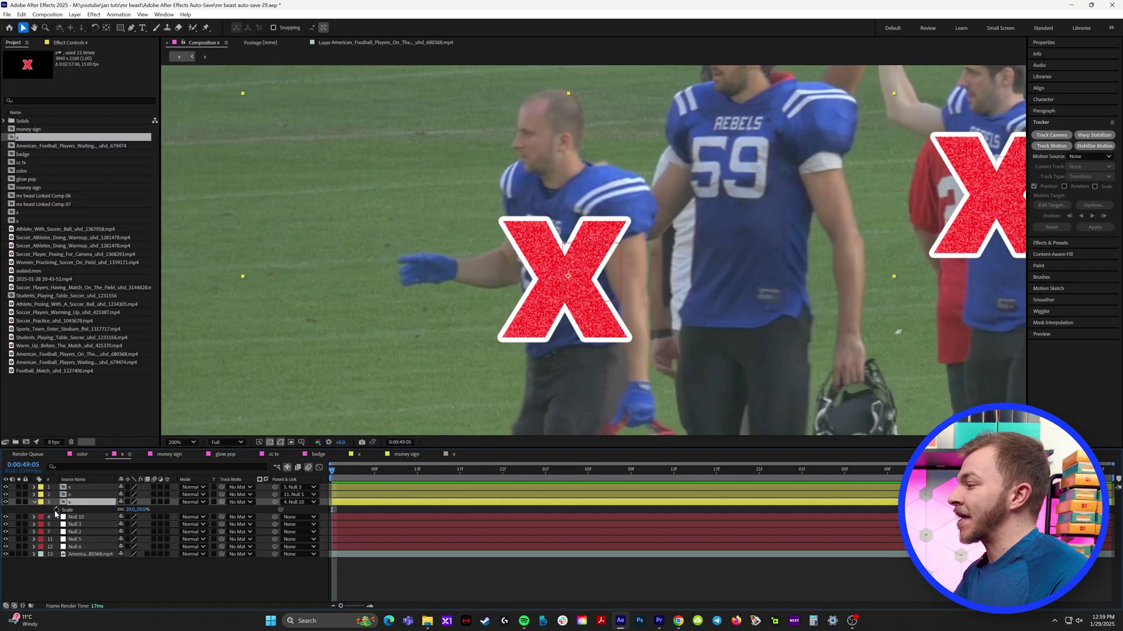
Step: Animate the Scale of the X on player 85 from 116% at 0:00:49:05 to 29% at 0:00:49:18 with Easy Ease keyframes
{"action": "left_click_drag", "start_coordinate": [332, 510], "coordinate": [471, 510]}
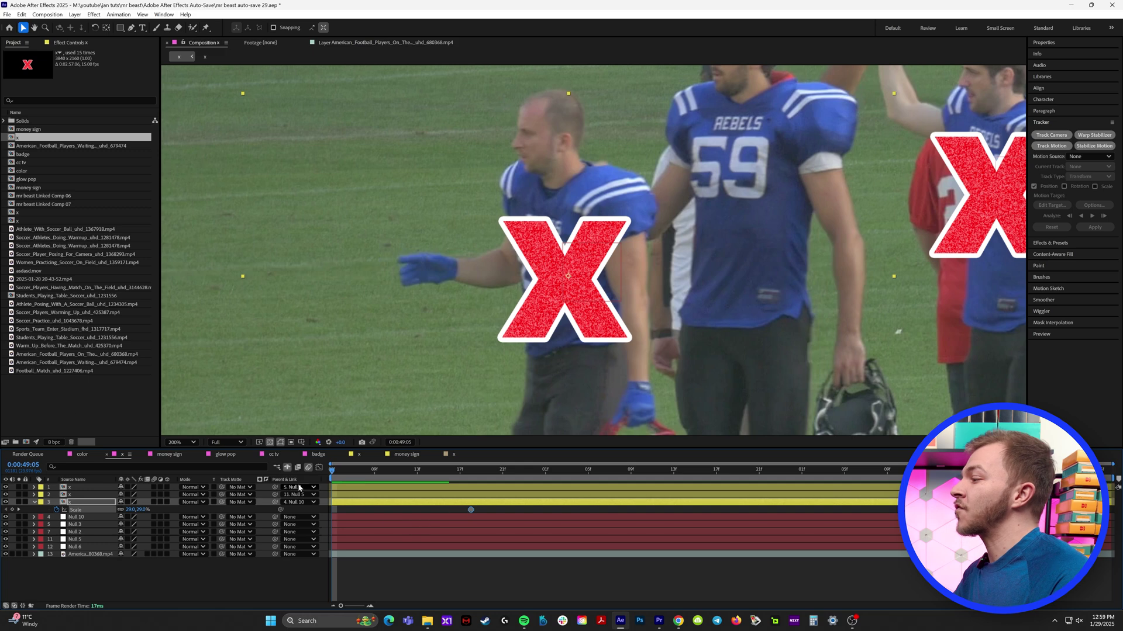
{"action": "left_click_drag", "start_coordinate": [131, 510], "coordinate": [216, 510]}
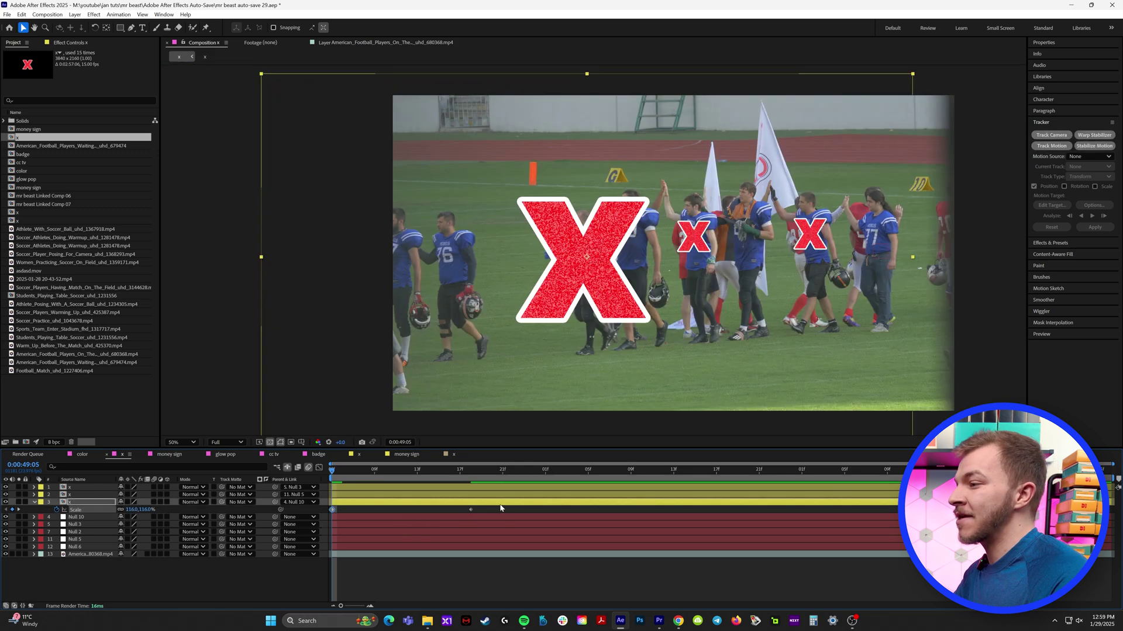
{"action": "right_click", "coordinate": [332, 510]}
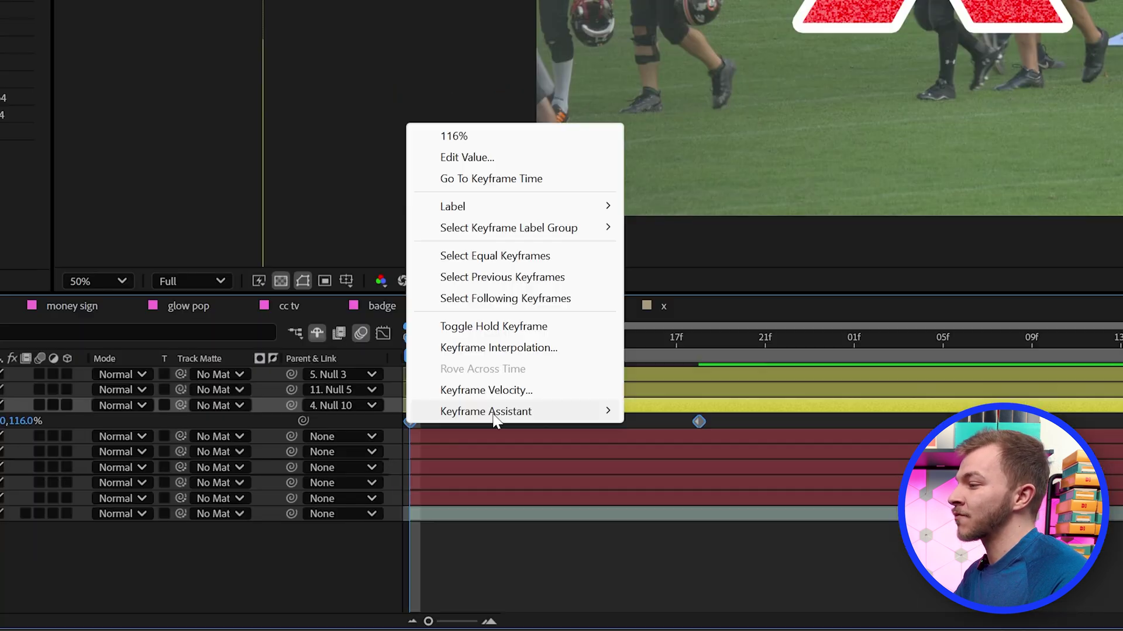
{"action": "mouse_move", "coordinate": [494, 419]}
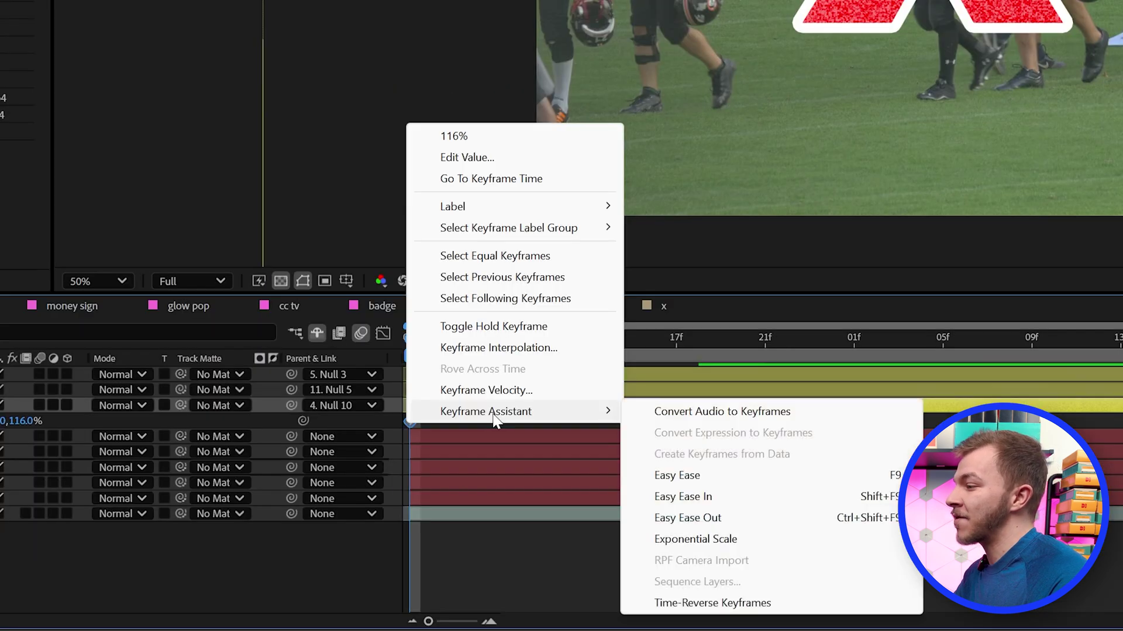
{"action": "left_click", "coordinate": [780, 479]}
Step: Reshape the Scale speed graph by lengthening the last keyframe's influence handle and shortening the first keyframe's handle
{"action": "left_click", "coordinate": [382, 335]}
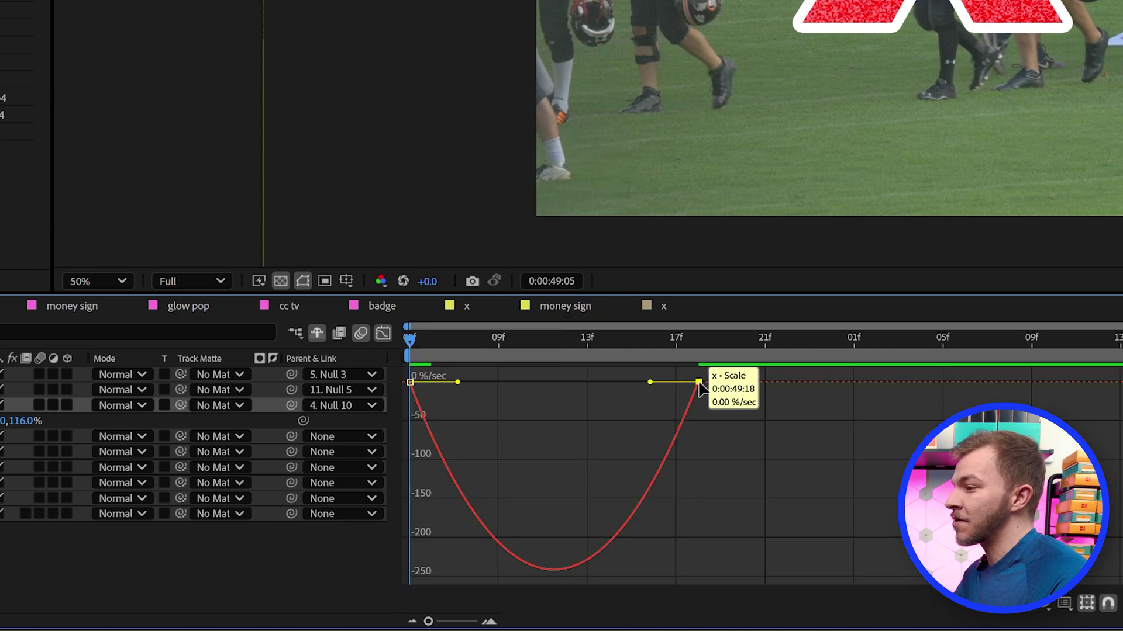
{"action": "left_click_drag", "start_coordinate": [648, 384], "coordinate": [554, 382]}
{"action": "left_click_drag", "start_coordinate": [458, 382], "coordinate": [434, 427]}
{"action": "left_click", "coordinate": [382, 333]}
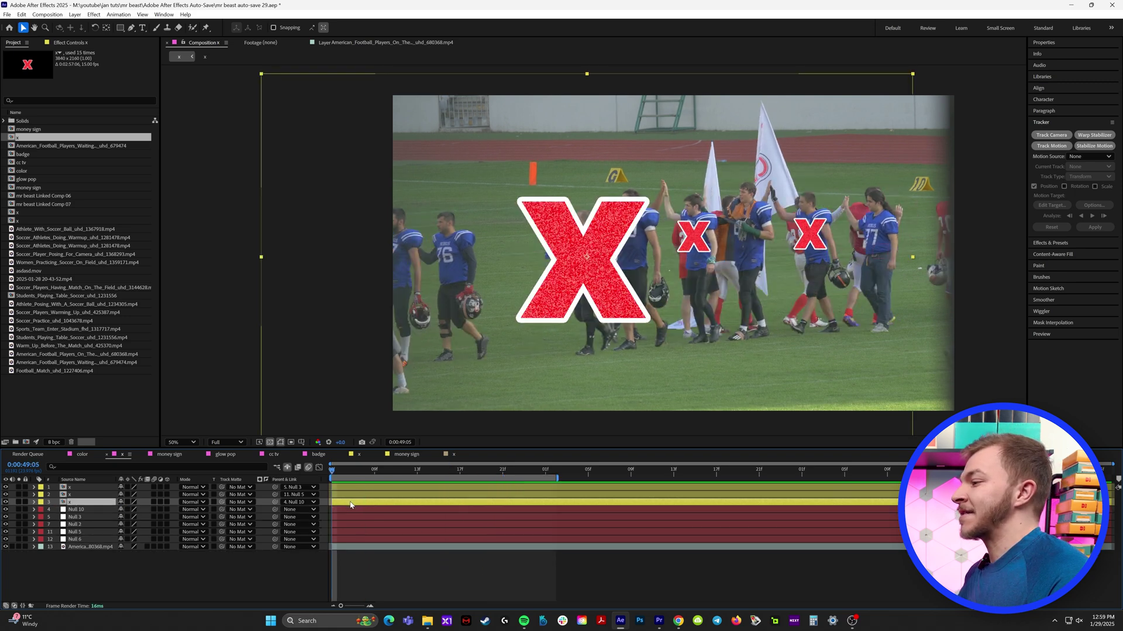
Step: Animate the Opacity of the X on player 85 from 52% at 0:00:49:05 to 100% shortly after, and preview the fade-in
{"action": "key", "text": "t"}
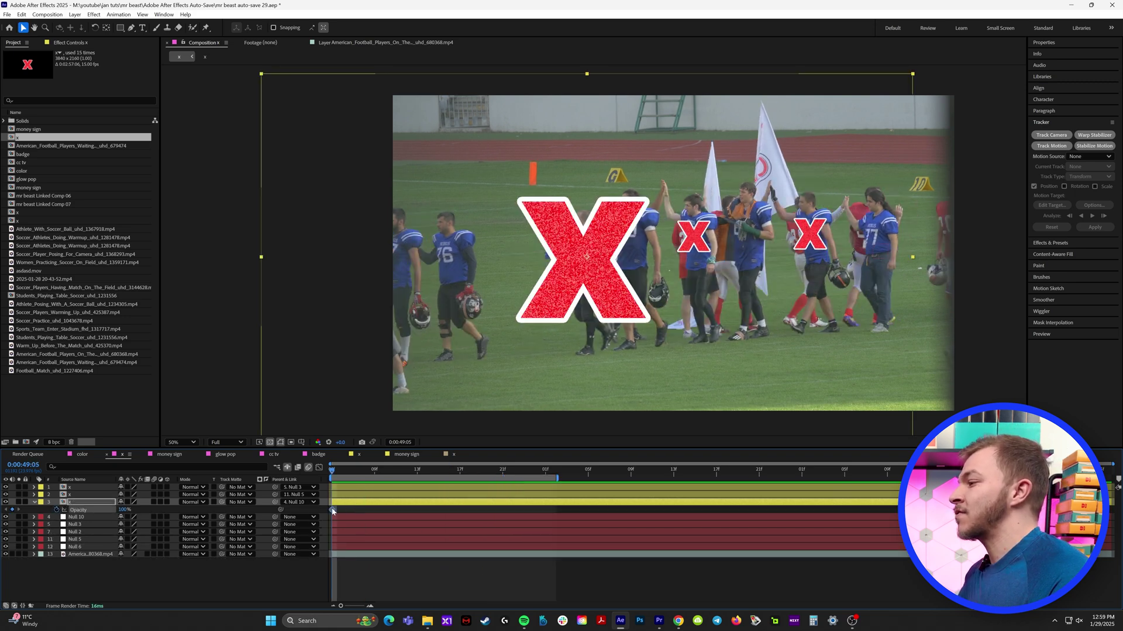
{"action": "left_click_drag", "start_coordinate": [333, 510], "coordinate": [364, 510]}
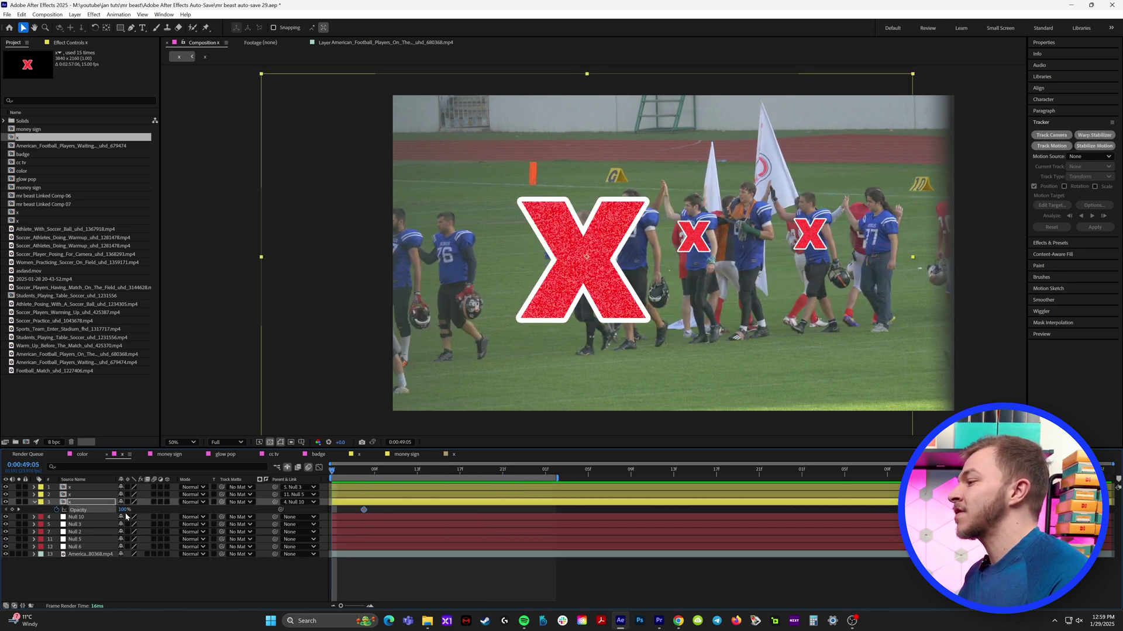
{"action": "key", "text": "shift+s"}
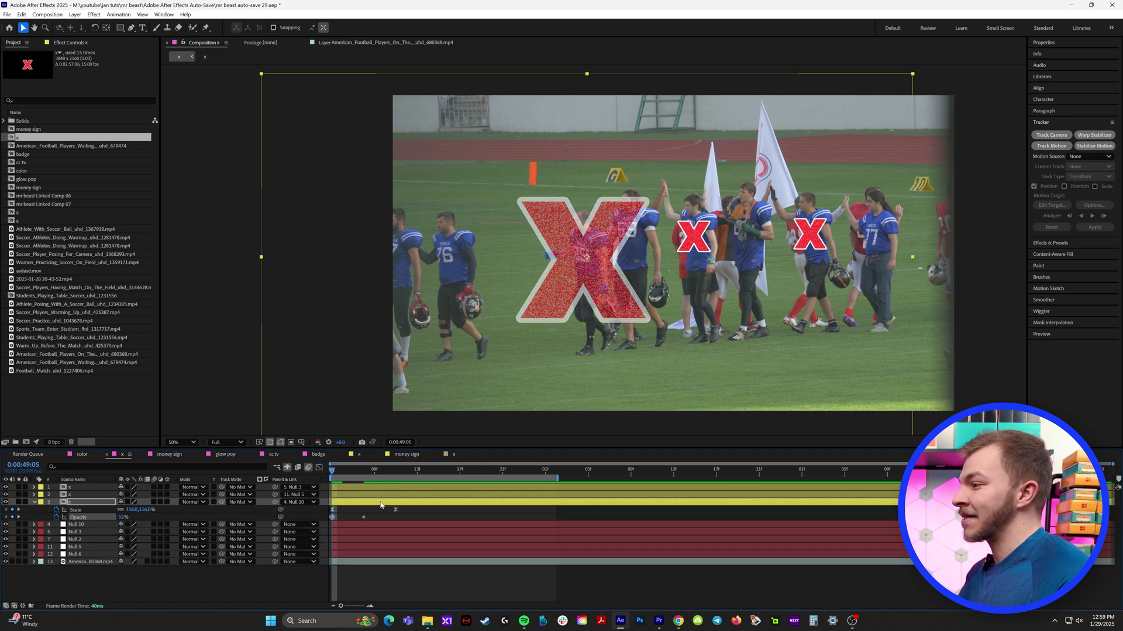
{"action": "key", "text": "space"}
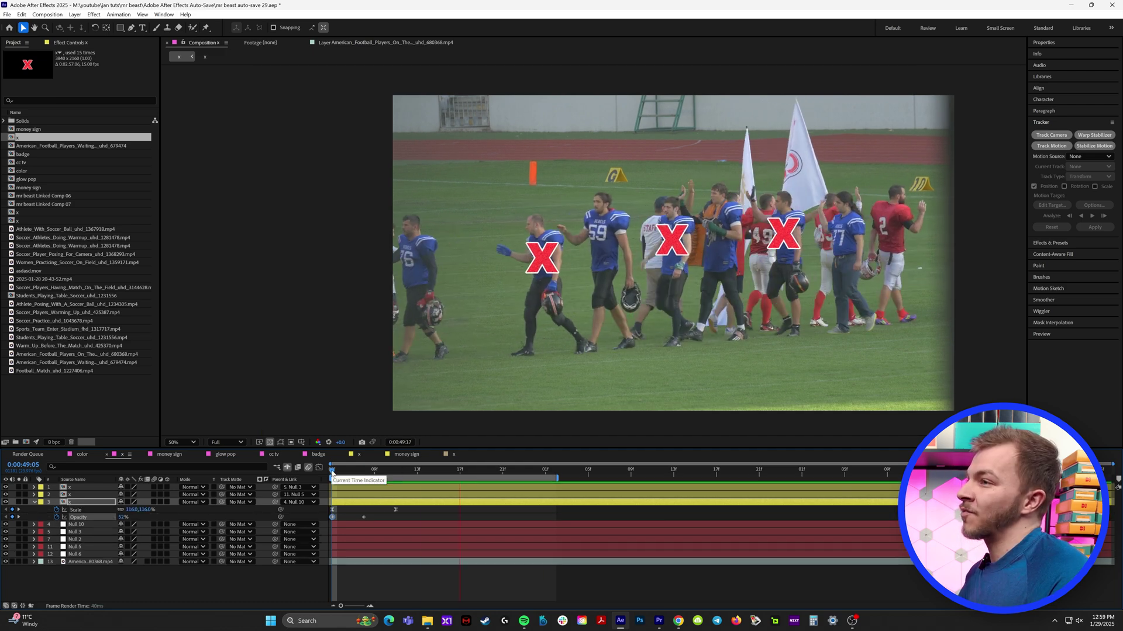
{"action": "key", "text": "space"}
Step: Copy the Scale and Opacity keyframes from player 85's X to the other two X layers, starting at 0:00:49:05
{"action": "left_click_drag", "start_coordinate": [350, 473], "coordinate": [324, 476]}
{"action": "left_click_drag", "start_coordinate": [413, 506], "coordinate": [328, 527]}
{"action": "left_click", "coordinate": [398, 494]}
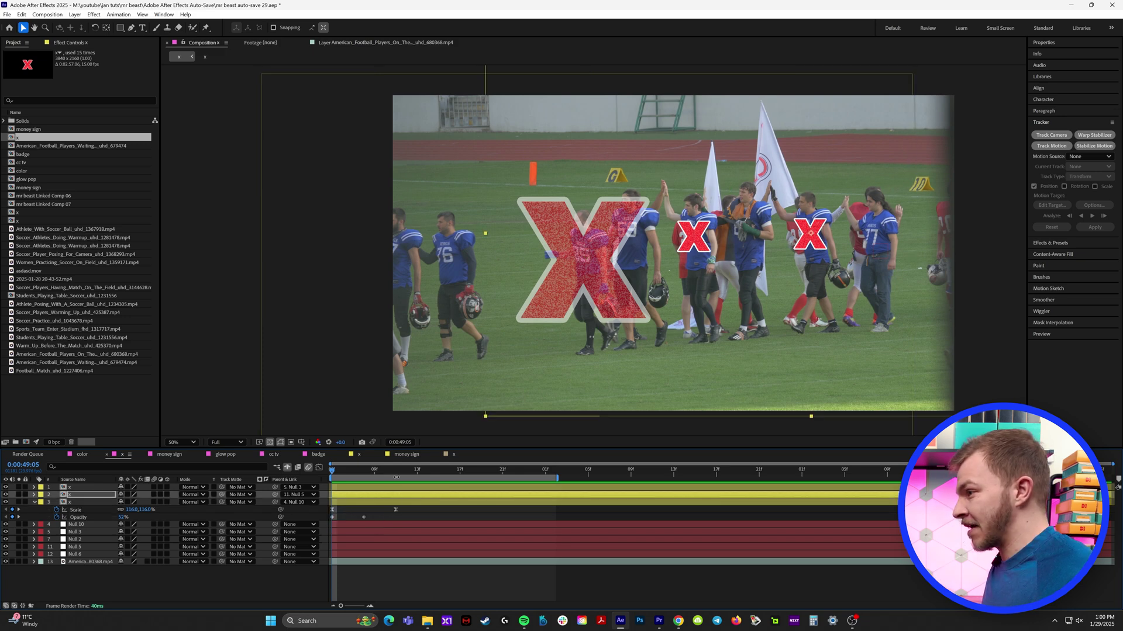
{"action": "key", "text": "ctrl+v"}
{"action": "left_click", "coordinate": [389, 488]}
{"action": "key", "text": "ctrl+v"}
Step: Stagger the keyframes of the three X layers about four frames apart and preview the animation from the start
{"action": "key", "text": "space"}
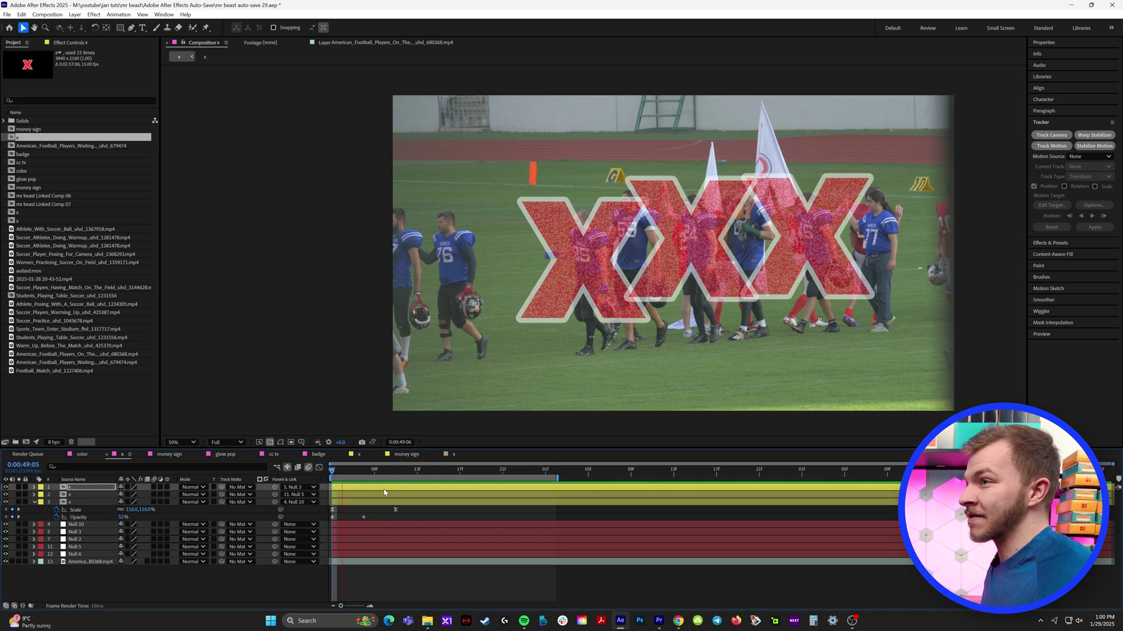
{"action": "key", "text": "space"}
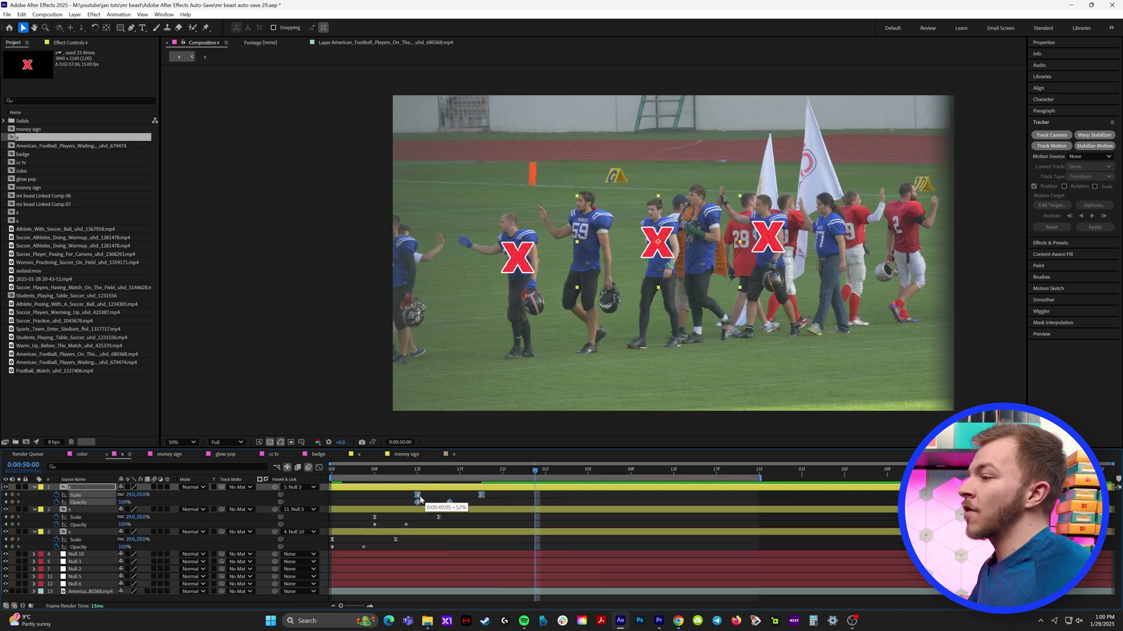
{"action": "left_click", "coordinate": [331, 471]}
{"action": "key", "text": "space"}
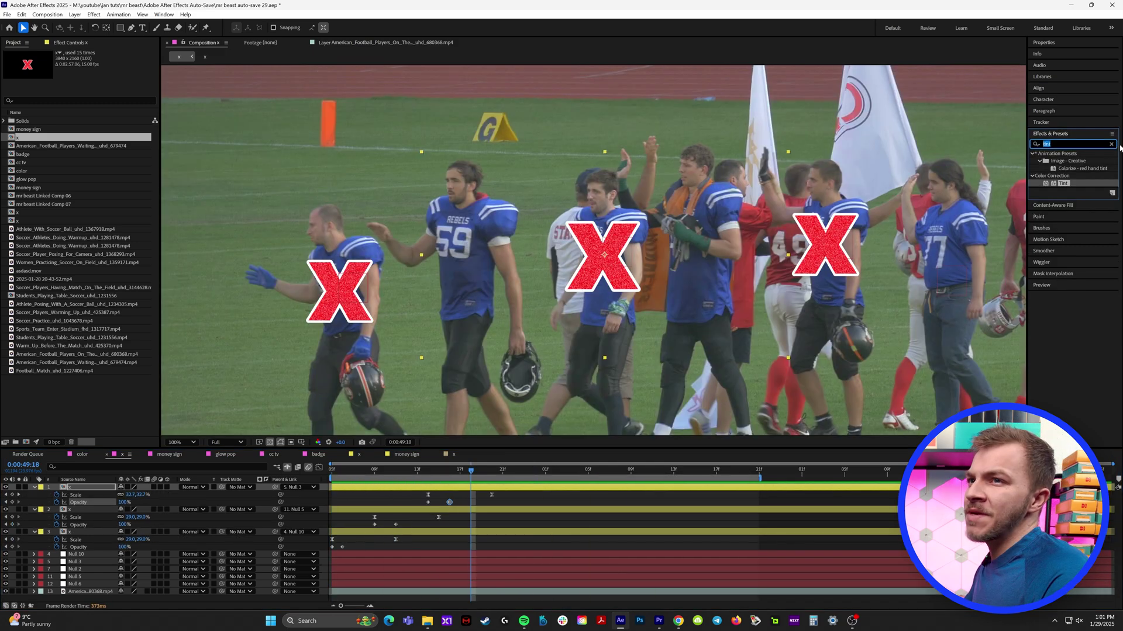
Step: Apply Venetian Blinds to the X on player 24 with Transition Completion 5%, Direction 90° and Width 28
{"action": "left_click", "coordinate": [1113, 145]}
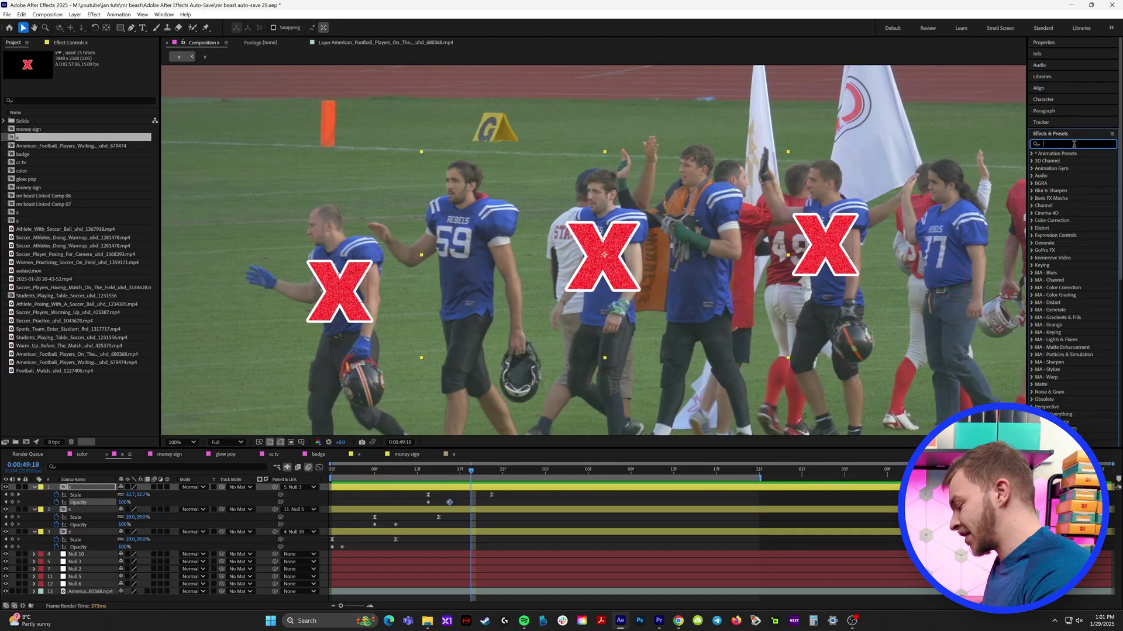
{"action": "type", "text": "vene"}
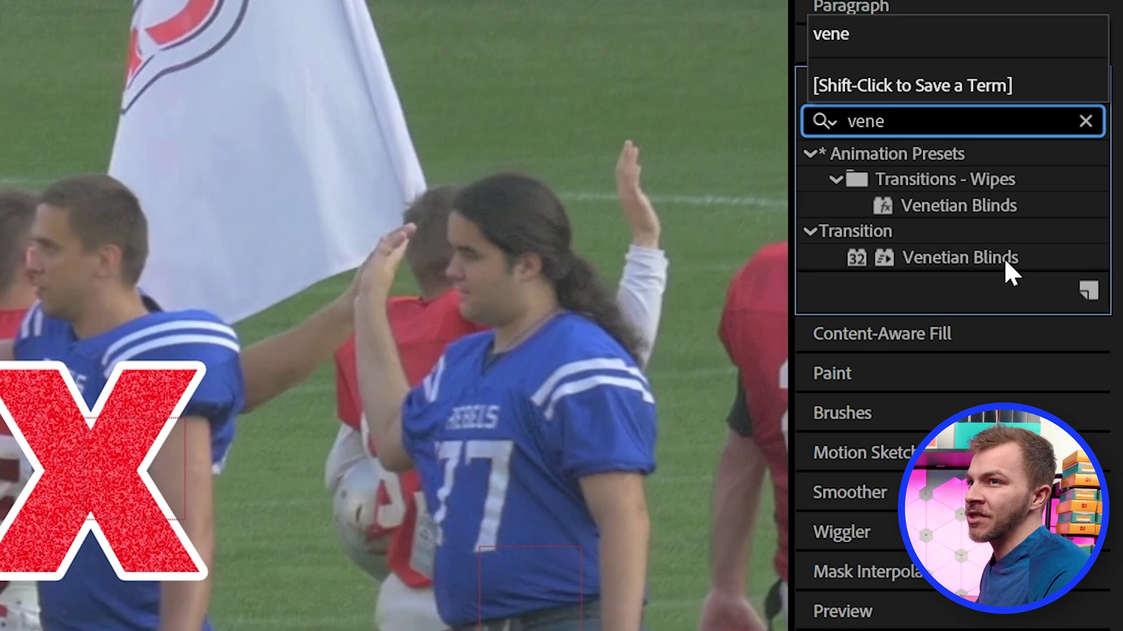
{"action": "left_click", "coordinate": [1005, 257]}
{"action": "double_click", "coordinate": [932, 261]}
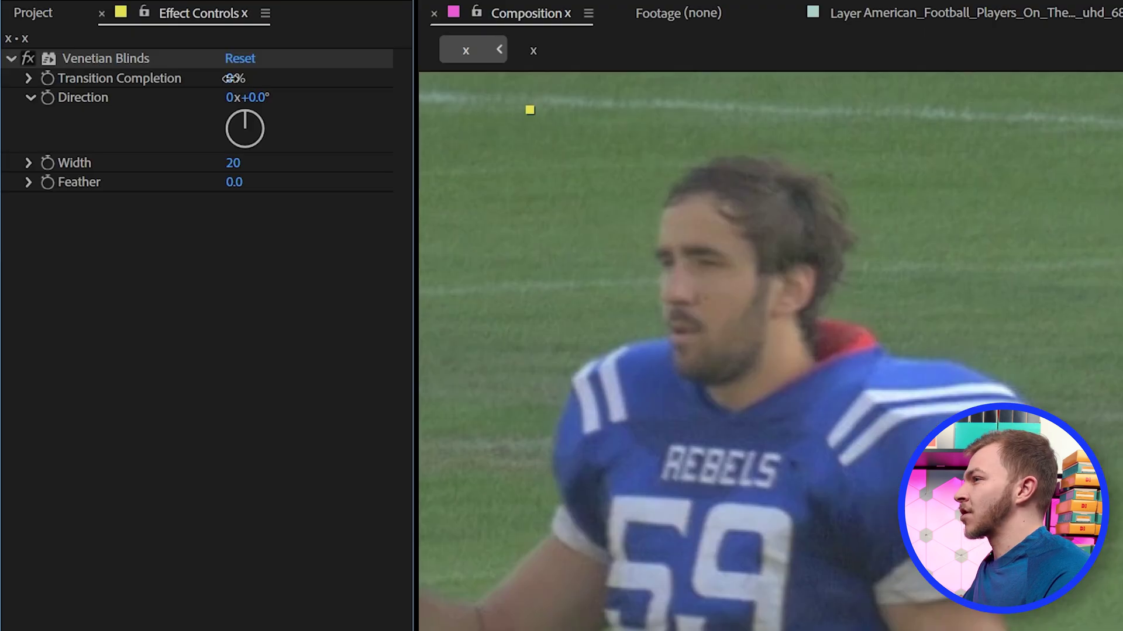
{"action": "left_click_drag", "start_coordinate": [89, 68], "coordinate": [92, 68]}
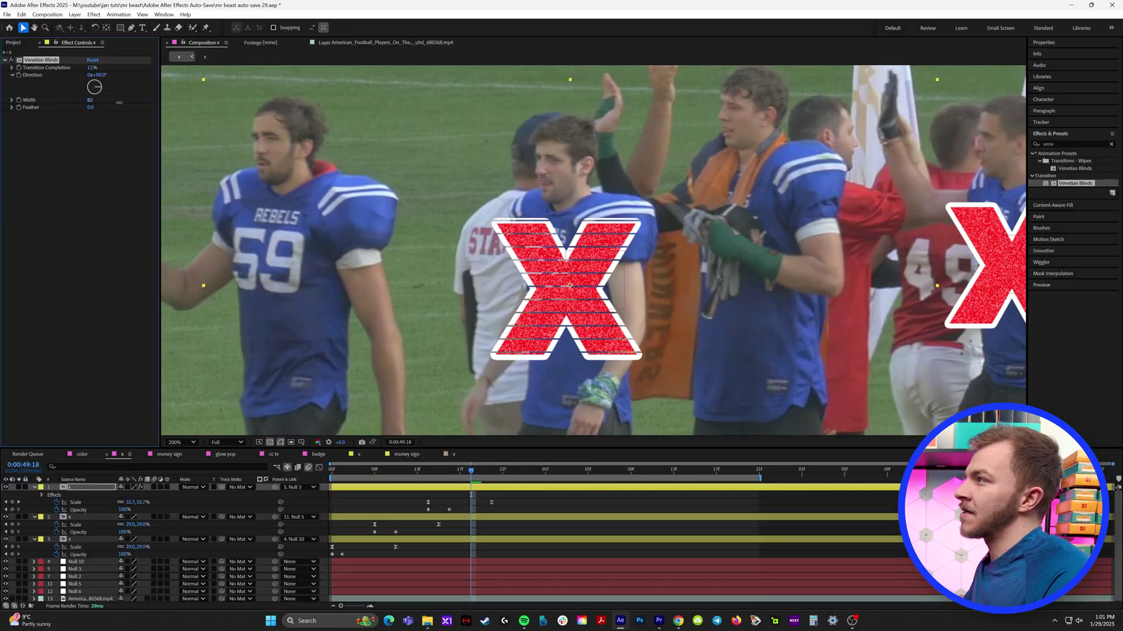
{"action": "left_click_drag", "start_coordinate": [233, 163], "coordinate": [299, 181]}
{"action": "left_click_drag", "start_coordinate": [116, 107], "coordinate": [106, 111]}
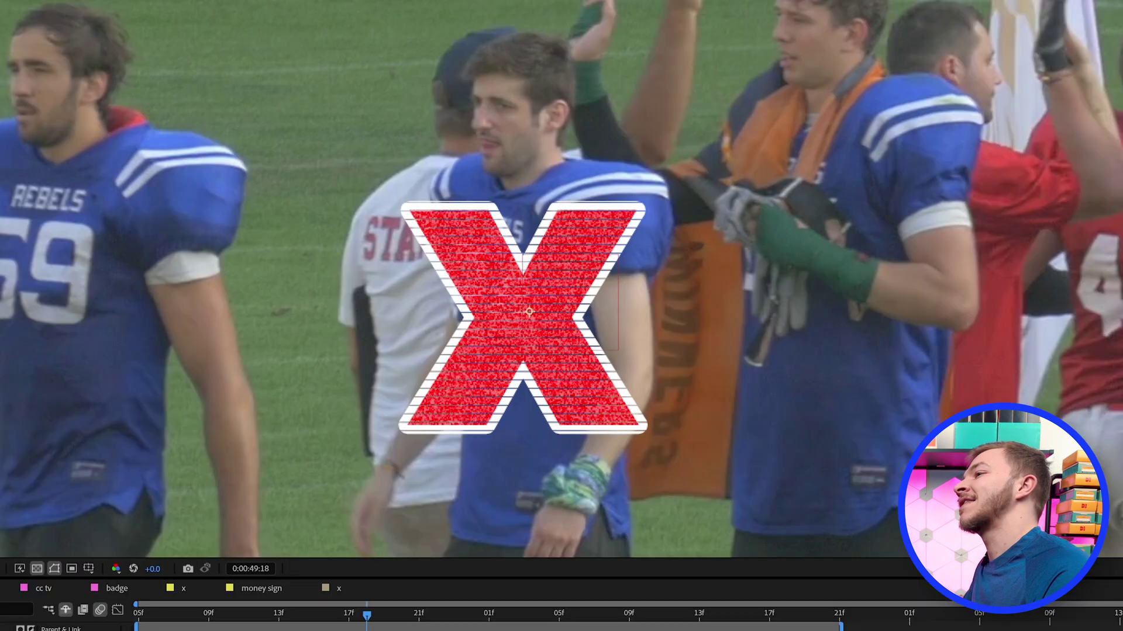
Step: Add a Glow effect to the same X with Threshold 63.1%, Radius 111 and Intensity 1.5
{"action": "left_click", "coordinate": [1035, 143]}
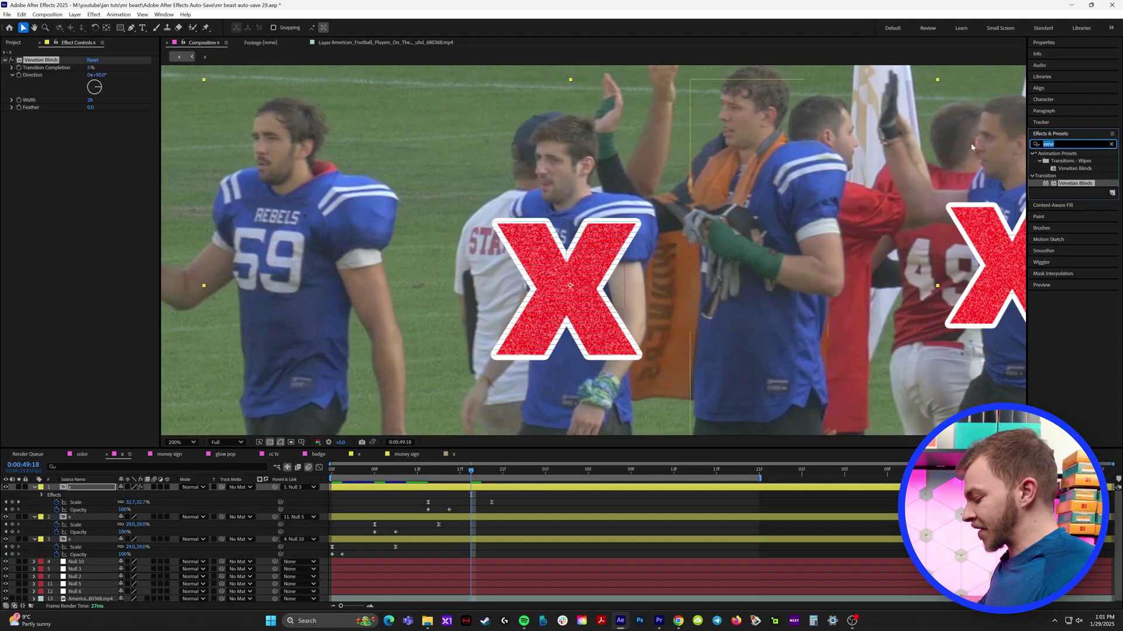
{"action": "type", "text": "d"}
{"action": "key", "text": "BackSpace"}
{"action": "type", "text": "glow"}
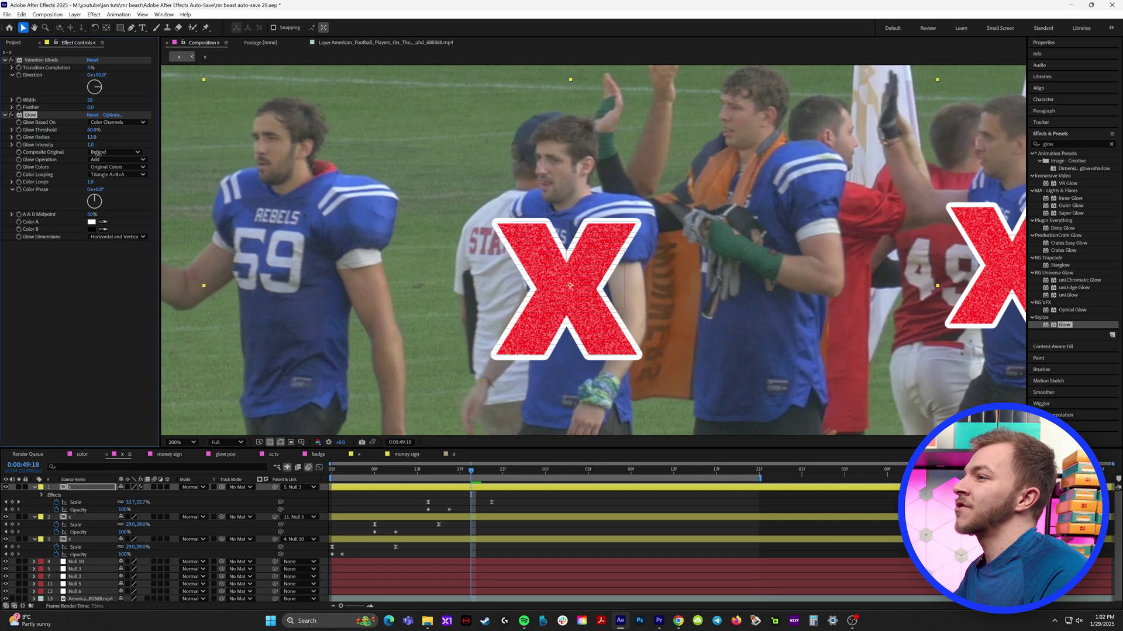
{"action": "left_click_drag", "start_coordinate": [98, 153], "coordinate": [125, 145]}
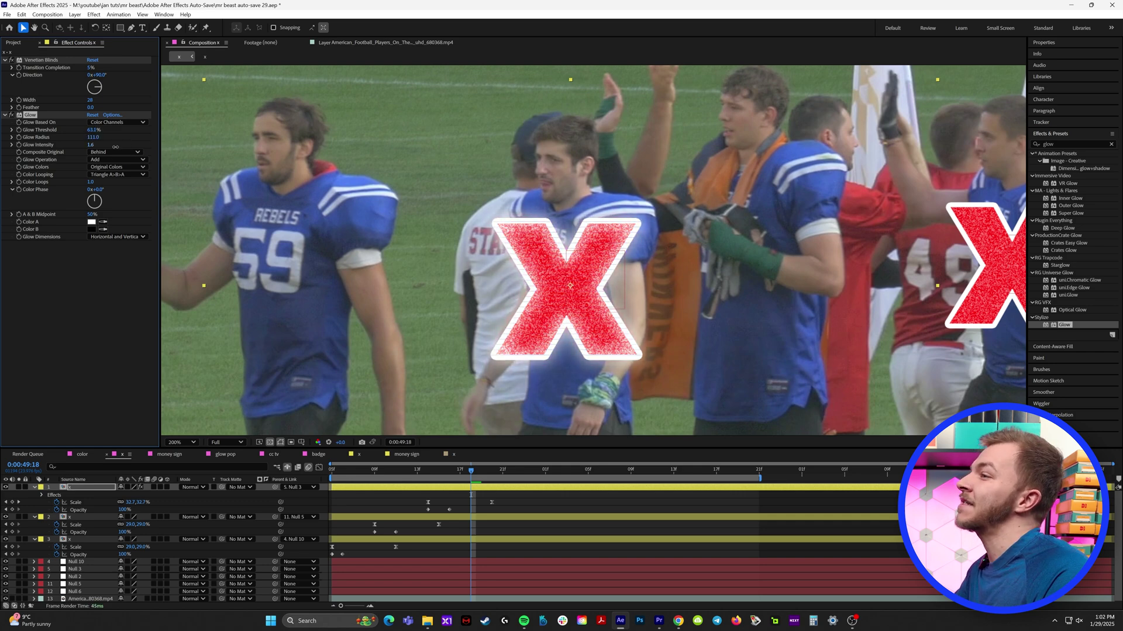
{"action": "left_click_drag", "start_coordinate": [117, 146], "coordinate": [113, 146]}
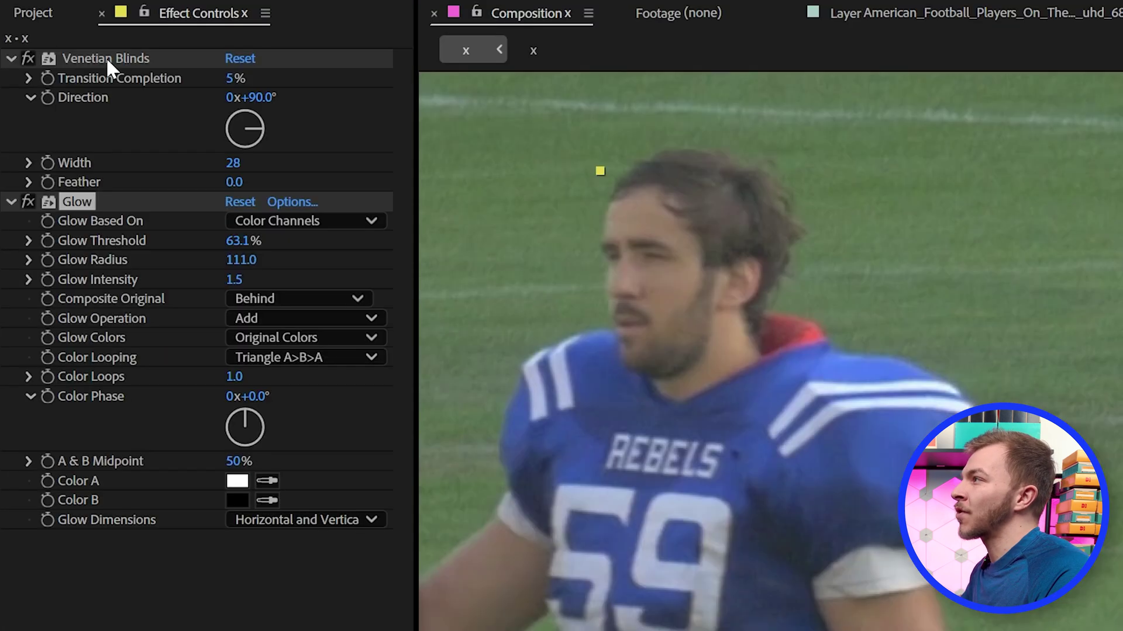
Step: Move Venetian Blinds below Glow in the effect order and fine-tune its lines with Width 30 and a slight Feather
{"action": "left_click_drag", "start_coordinate": [51, 60], "coordinate": [53, 240]}
{"action": "scroll", "coordinate": [394, 296], "scroll_direction": "up", "scroll_amount": 1}
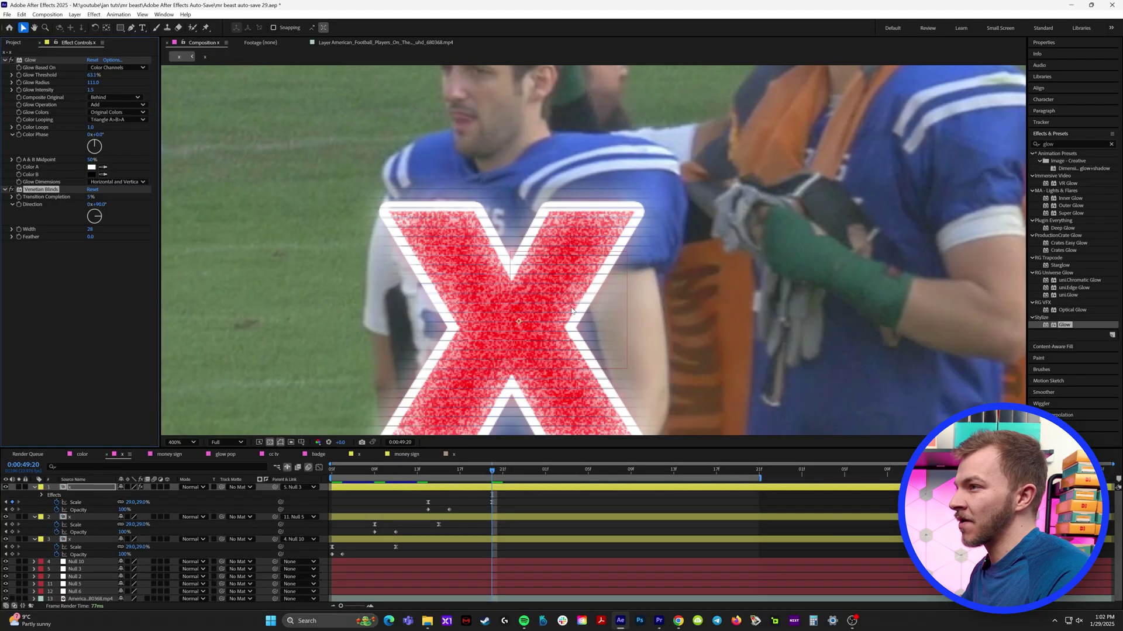
{"action": "left_click_drag", "start_coordinate": [107, 396], "coordinate": [104, 255]}
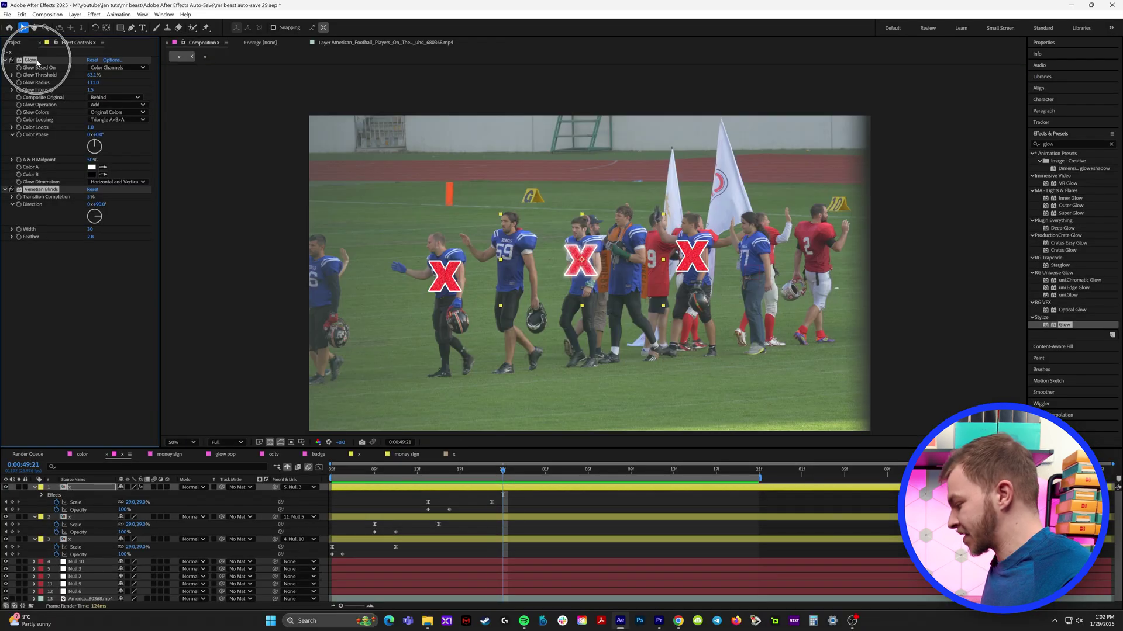
Step: Copy the Glow and Venetian Blinds effects to the other two X layers and preview the result
{"action": "left_click", "coordinate": [82, 517]}
{"action": "left_click", "coordinate": [86, 539], "text": "shift"}
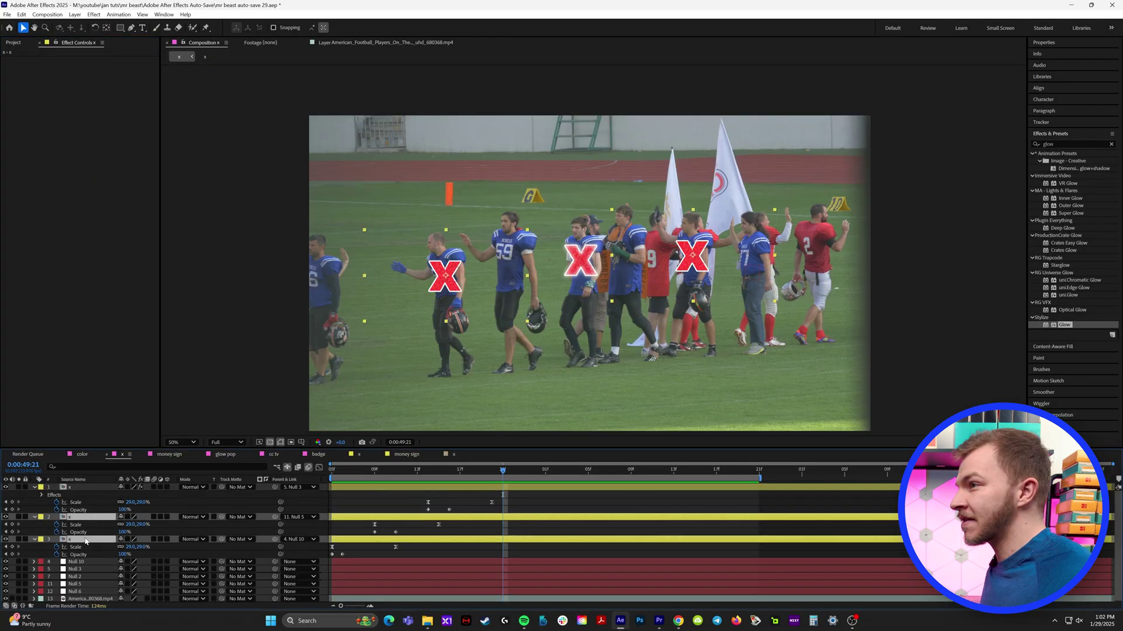
{"action": "key", "text": "space"}
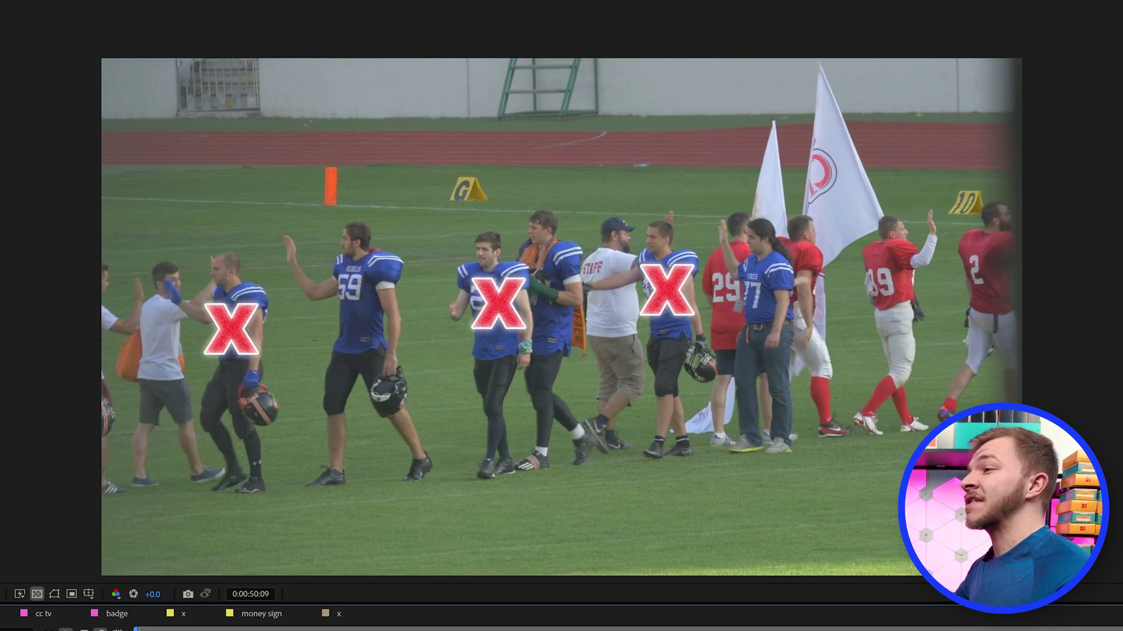
{"action": "key", "text": "space"}
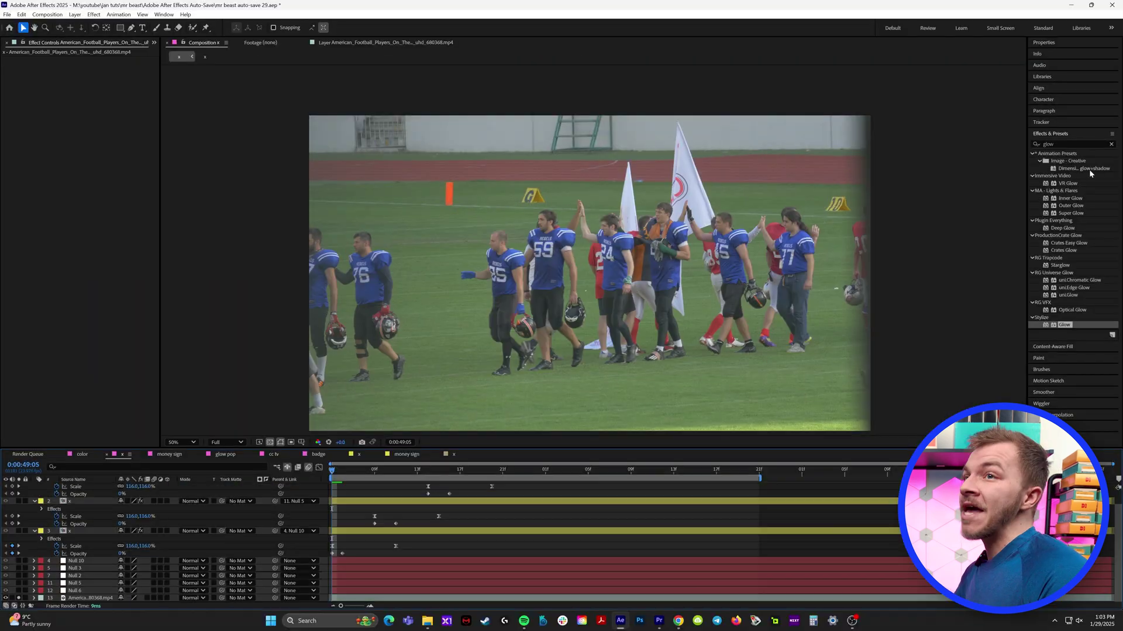
Step: Apply the Lumetri Color effect to the American football footage layer
{"action": "left_click", "coordinate": [1067, 145]}
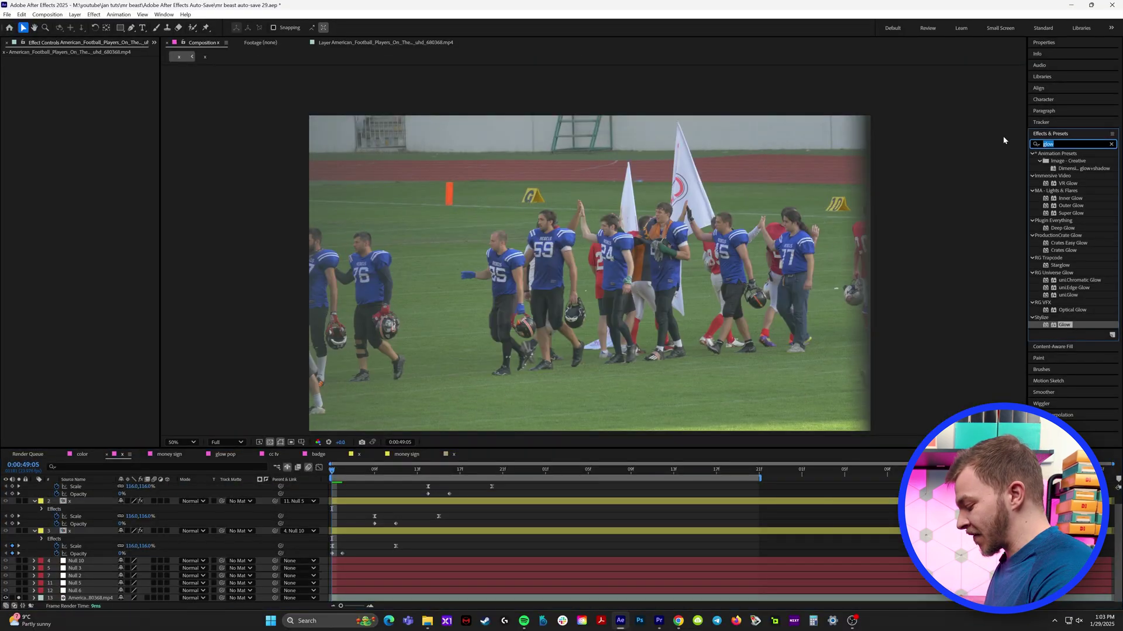
{"action": "type", "text": "lumetr"}
{"action": "double_click", "coordinate": [1073, 161]}
{"action": "scroll", "coordinate": [360, 515], "scroll_direction": "up", "scroll_amount": 1}
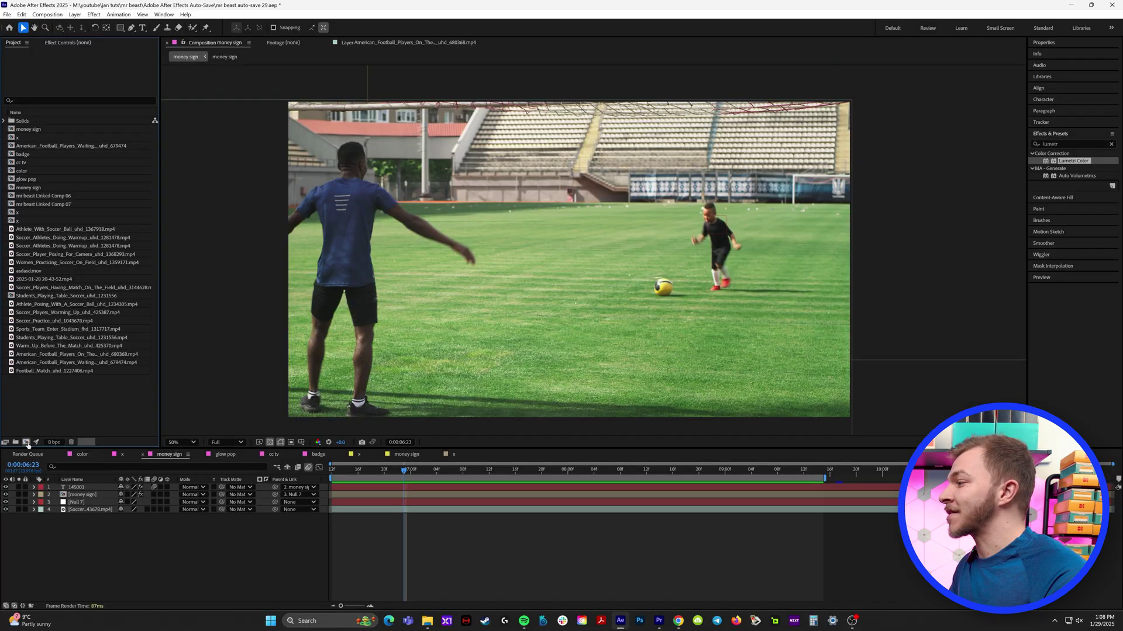
Step: Create a 3840 x 2160 composition named MONEY SIGN and add a full-frame dark gray solid to it
{"action": "left_click", "coordinate": [26, 442]}
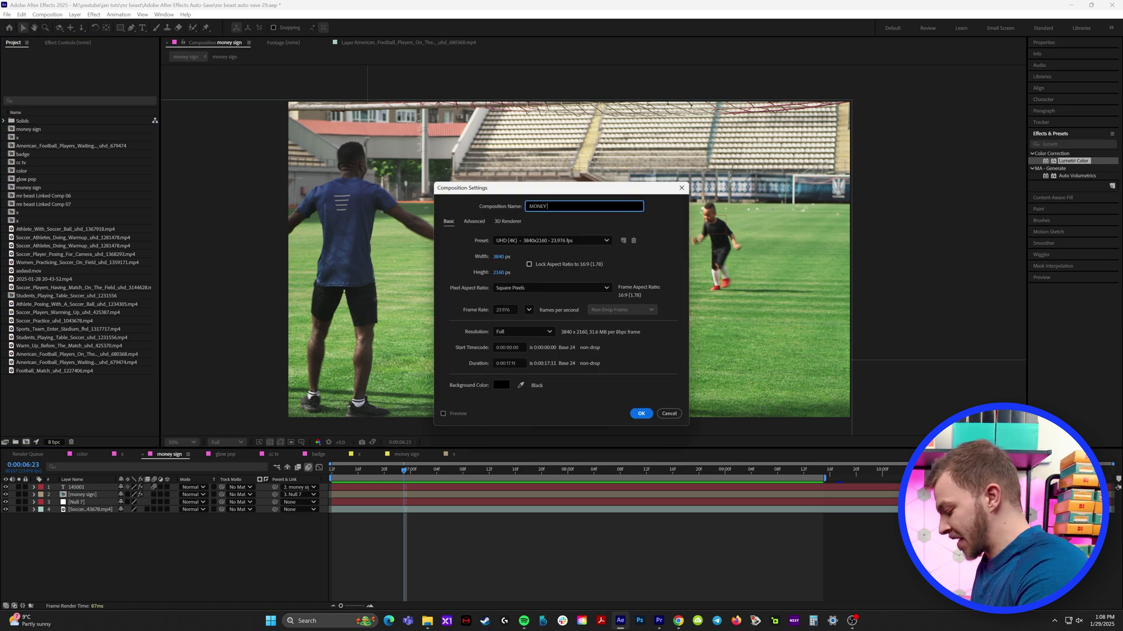
{"action": "key", "text": "Return"}
{"action": "key", "text": "ctrl+y"}
{"action": "left_click", "coordinate": [618, 393]}
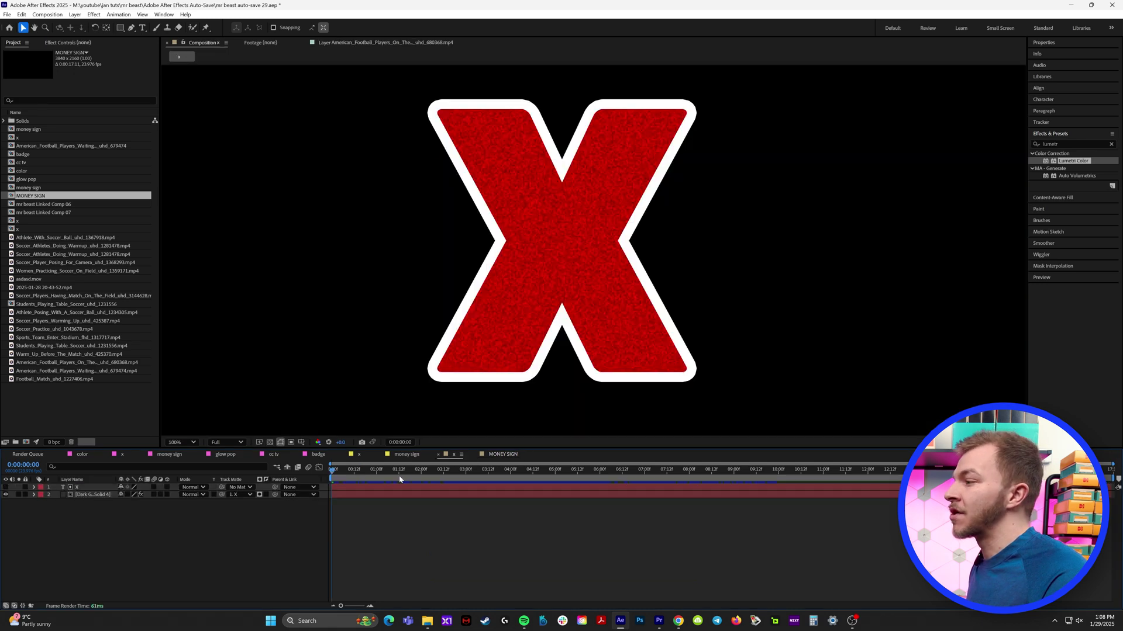
Step: Copy the Fractal Noise and Tint effects from the X composition's solid onto the solid in MONEY SIGN
{"action": "left_click", "coordinate": [85, 495]}
{"action": "left_click", "coordinate": [73, 44]}
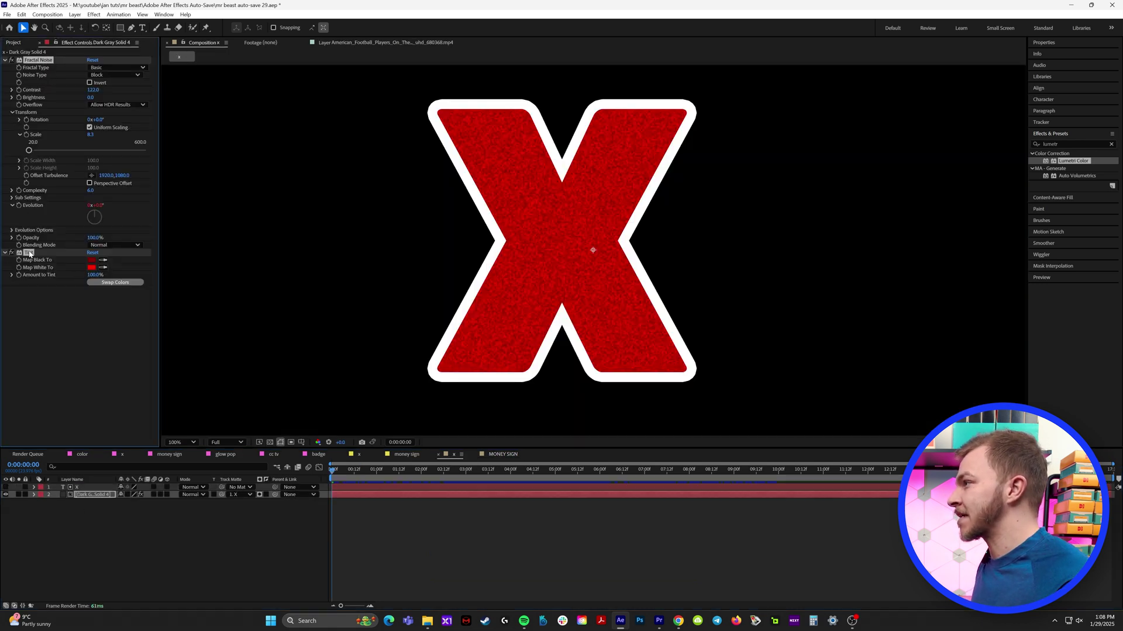
{"action": "left_click", "coordinate": [507, 455]}
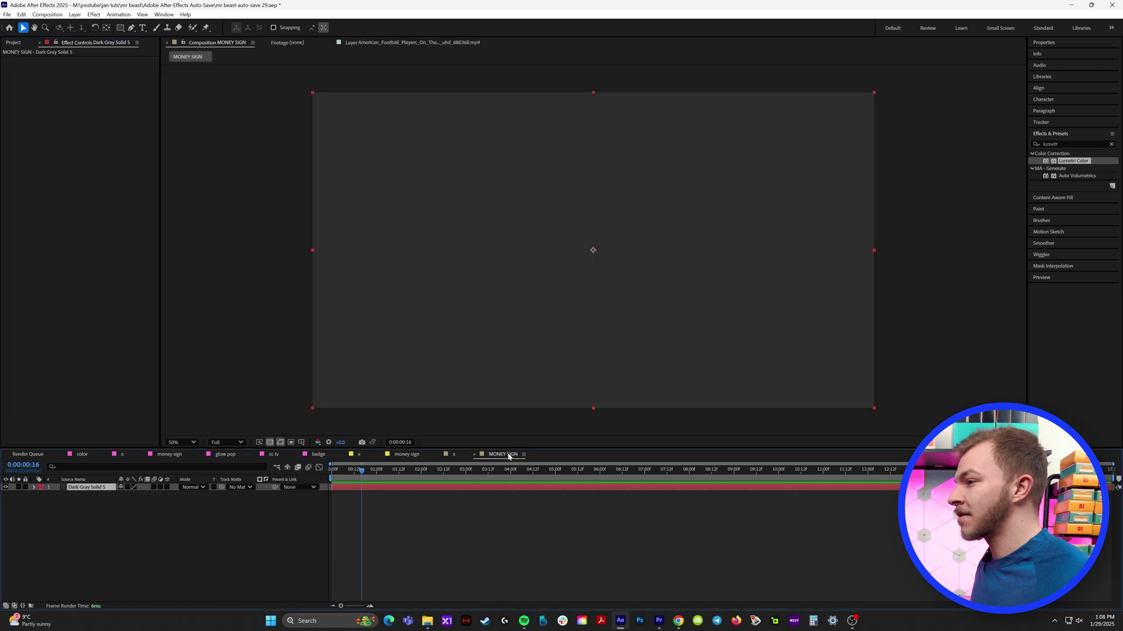
{"action": "key", "text": "ctrl+v"}
Step: Change the Tint to map black to dark green and white to bright green, and preview the noise texture
{"action": "left_click", "coordinate": [89, 196]}
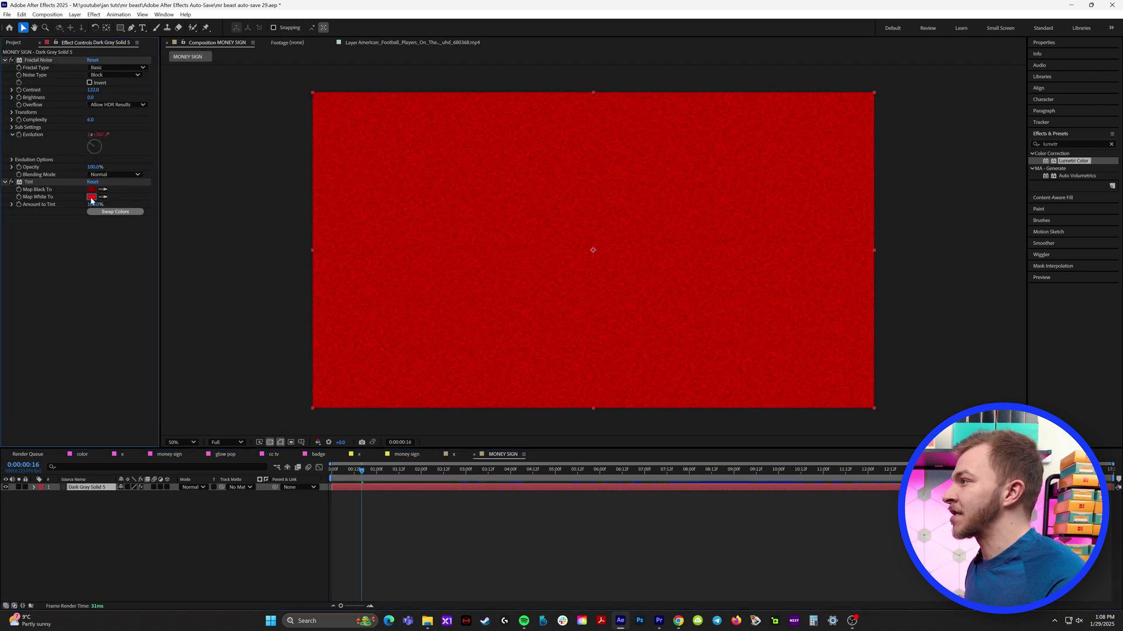
{"action": "left_click", "coordinate": [91, 197]}
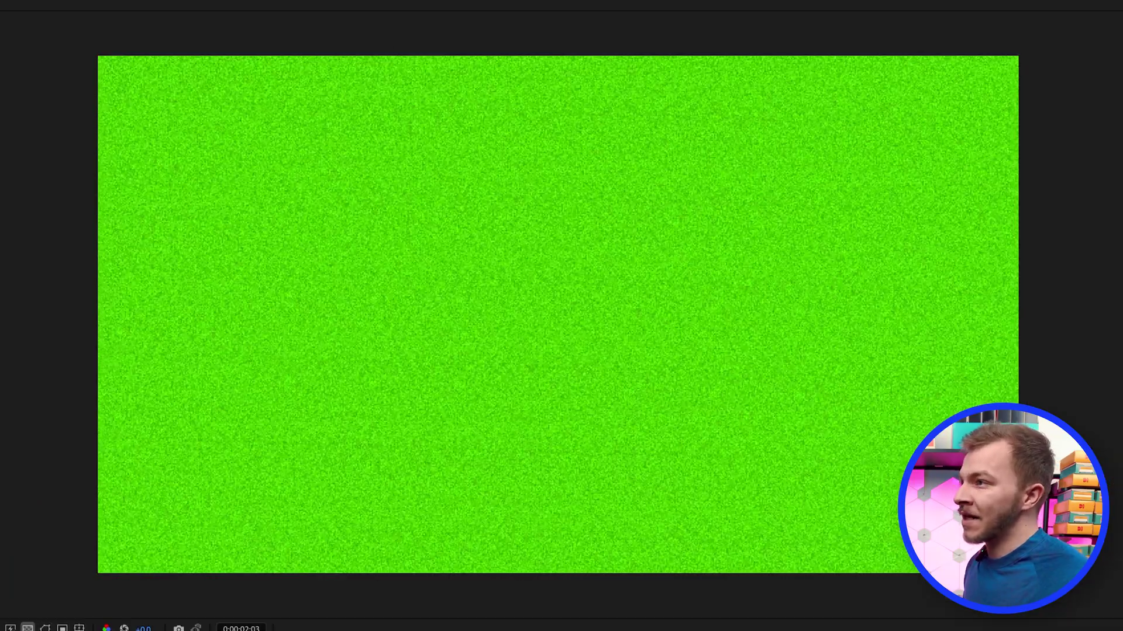
{"action": "key", "text": "space"}
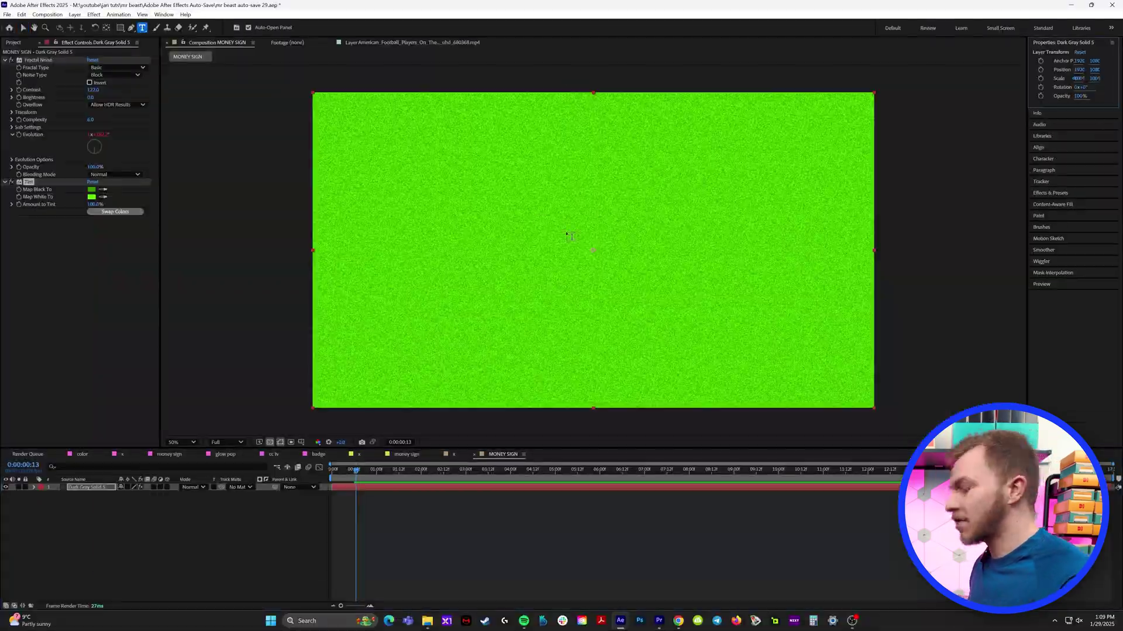
Step: Add a text layer containing "$" near the center of the MONEY SIGN composition
{"action": "left_click", "coordinate": [566, 231]}
{"action": "type", "text": "$"}
{"action": "left_click", "coordinate": [23, 27]}
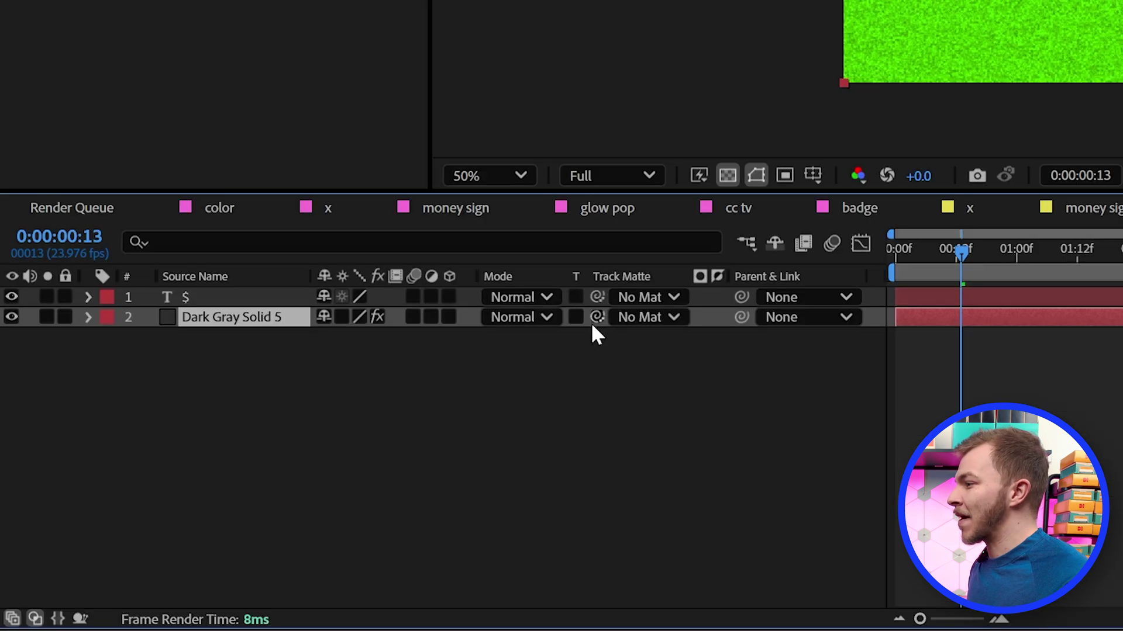
Step: Use the $ text as the green solid's track matte, center the dollar sign in the frame and preview it
{"action": "left_click_drag", "start_coordinate": [221, 495], "coordinate": [216, 511]}
{"action": "left_click_drag", "start_coordinate": [584, 363], "coordinate": [590, 321]}
{"action": "left_click_drag", "start_coordinate": [476, 359], "coordinate": [220, 299]}
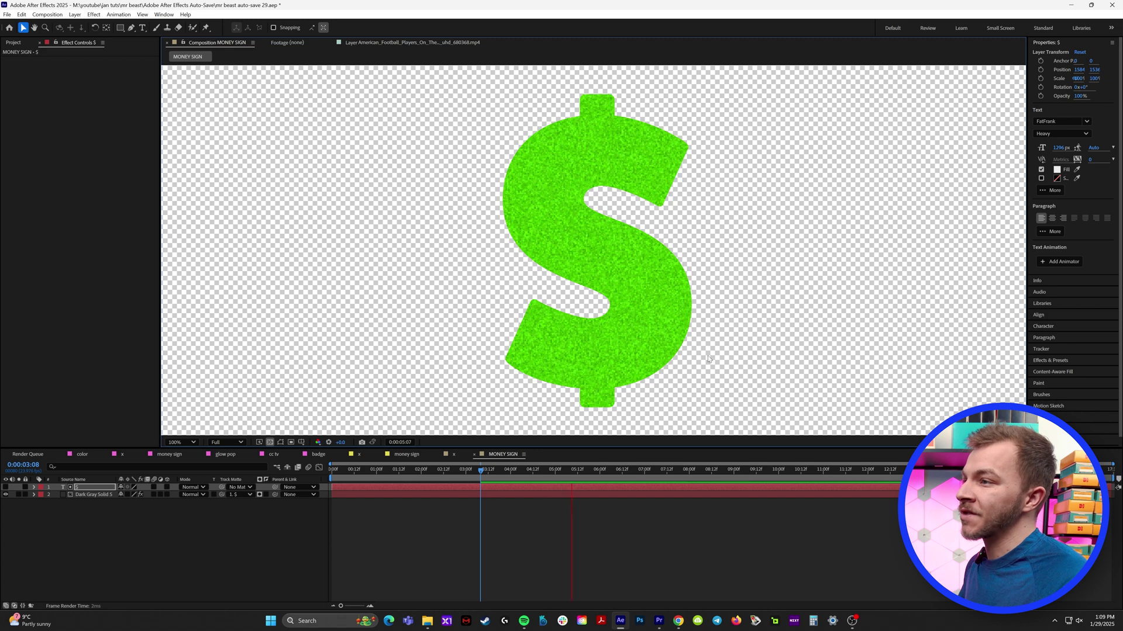
{"action": "key", "text": "space"}
{"action": "scroll", "coordinate": [570, 425], "scroll_direction": "down", "scroll_amount": 1}
Step: Add a Stroke layer style to the green solid and increase its Size to about 33
{"action": "right_click", "coordinate": [89, 494]}
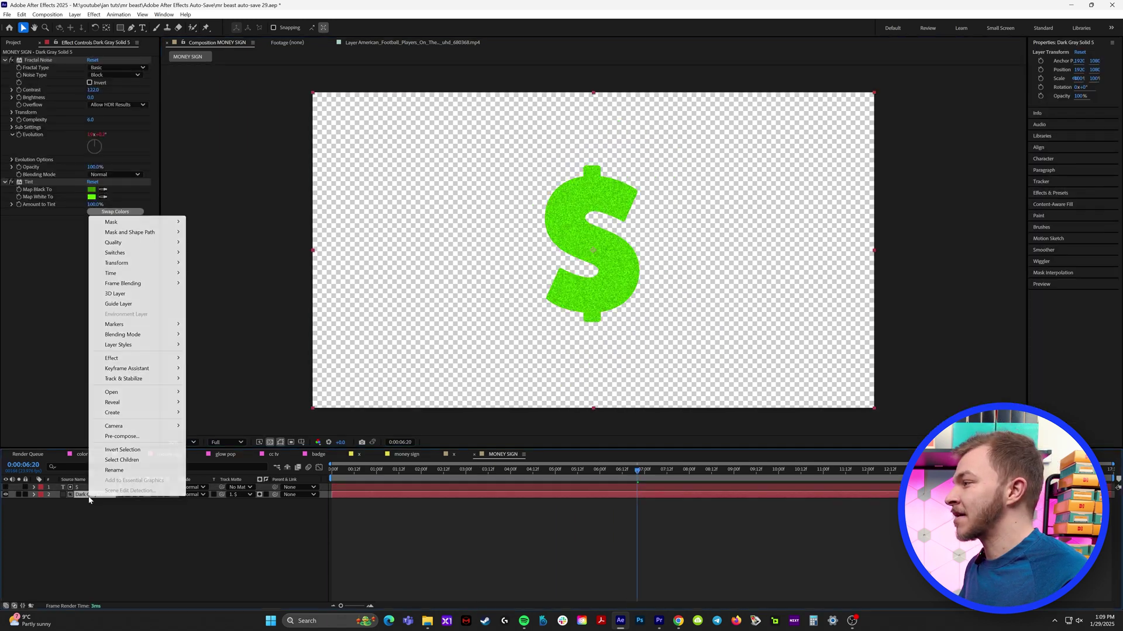
{"action": "mouse_move", "coordinate": [132, 345]}
{"action": "left_click", "coordinate": [234, 457]}
{"action": "mouse_move", "coordinate": [123, 555]}
{"action": "left_mouse_down"}
{"action": "mouse_move", "coordinate": [263, 556]}
{"action": "mouse_move", "coordinate": [252, 557]}
{"action": "left_mouse_up"}
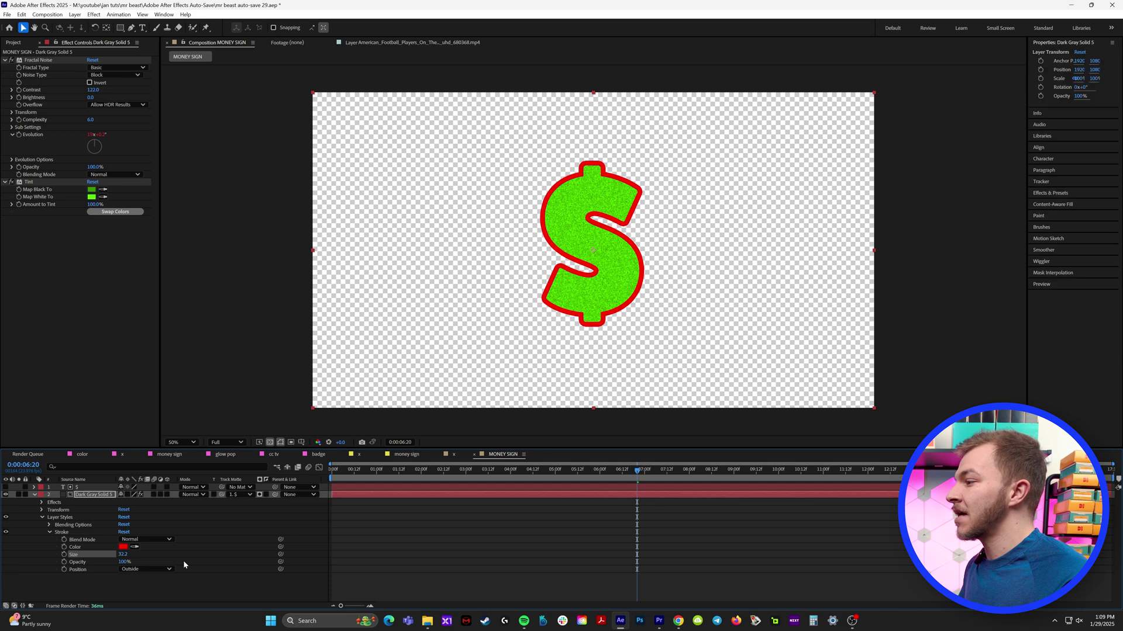
Step: Change the Stroke layer style's color to black and preview the outlined dollar sign
{"action": "left_click", "coordinate": [123, 547]}
{"action": "left_click_drag", "start_coordinate": [515, 328], "coordinate": [461, 368]}
{"action": "left_click", "coordinate": [648, 256]}
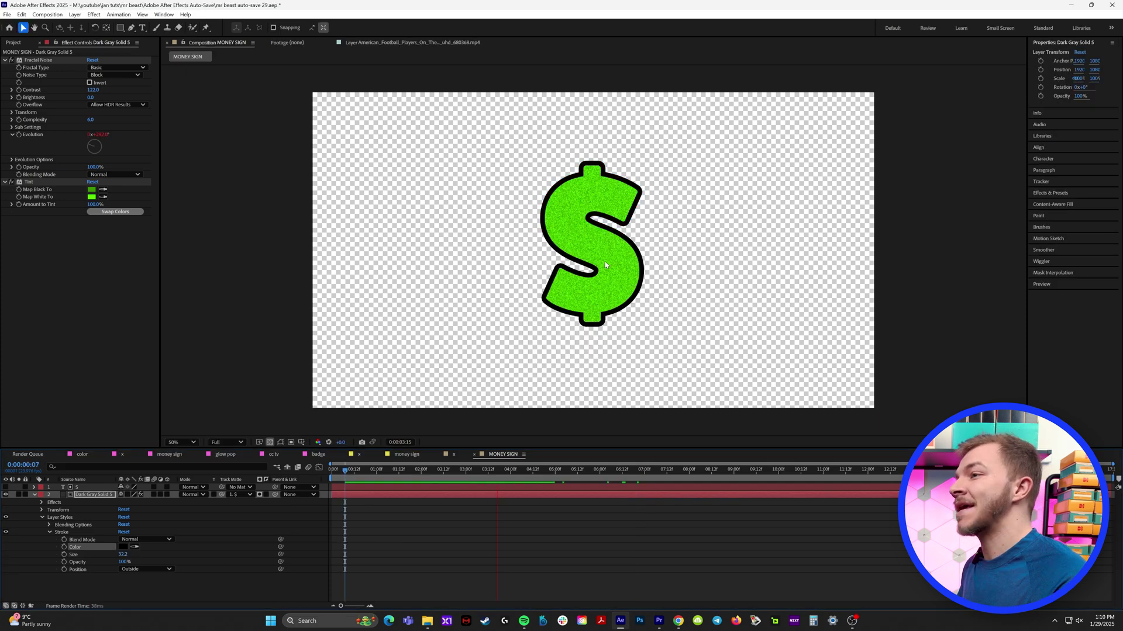
{"action": "scroll", "coordinate": [629, 273], "scroll_direction": "up", "scroll_amount": 1}
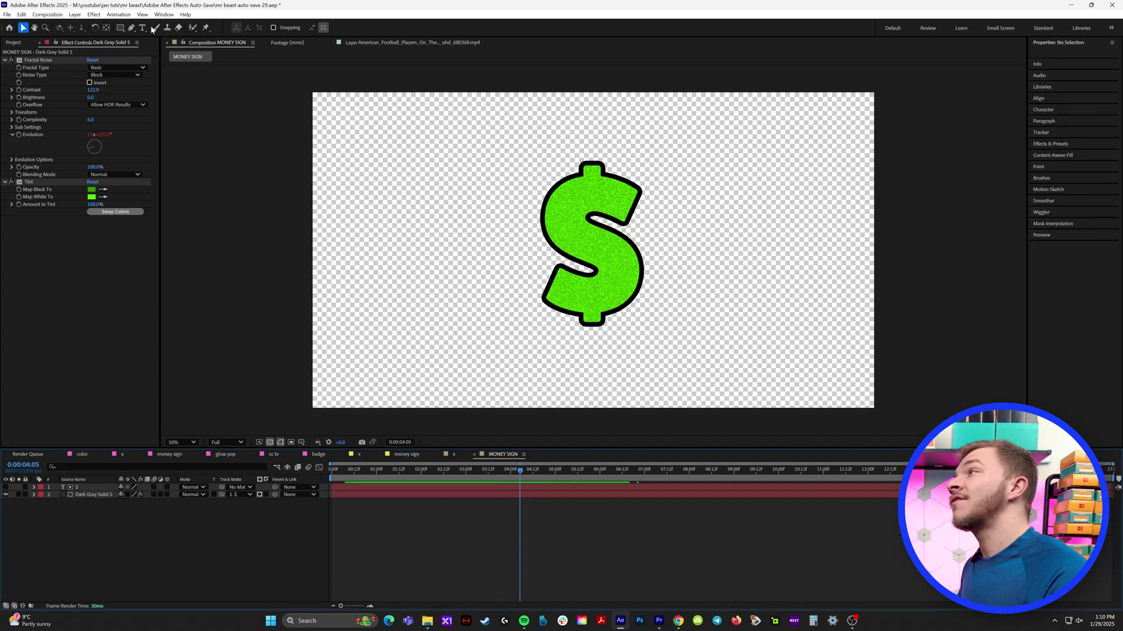
Step: Add a text layer reading "100" to the MONEY SIGN composition
{"action": "left_click", "coordinate": [143, 29]}
{"action": "left_click", "coordinate": [471, 241]}
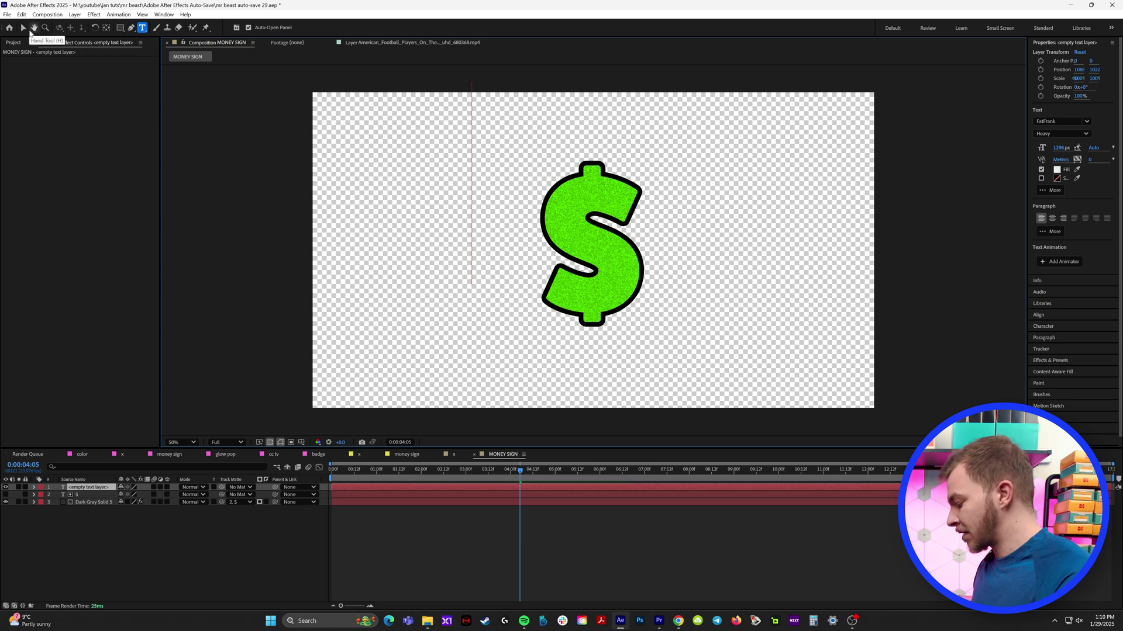
{"action": "type", "text": "100"}
{"action": "left_click", "coordinate": [23, 28]}
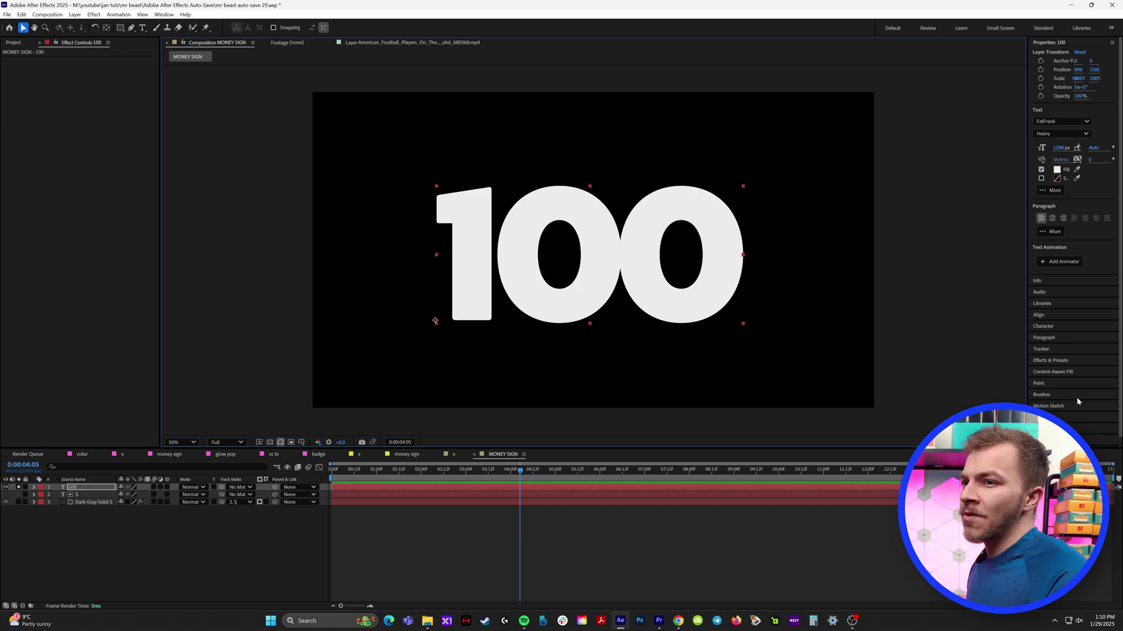
Step: Find the Slider Control effect and apply it to the 100 text layer
{"action": "left_click", "coordinate": [1051, 361]}
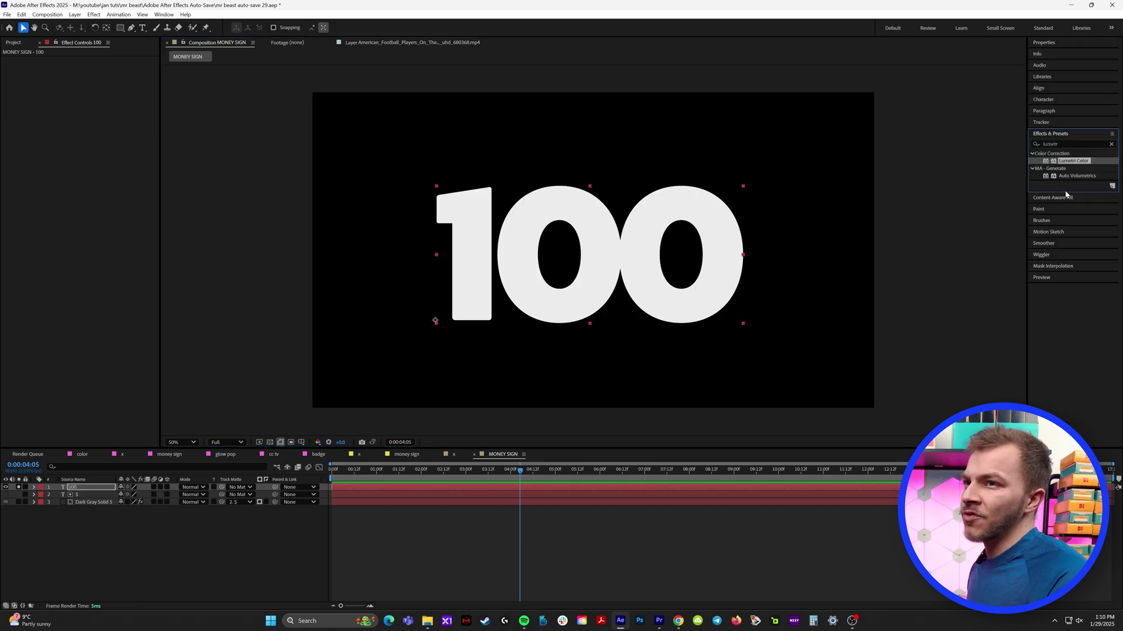
{"action": "left_click", "coordinate": [1061, 144]}
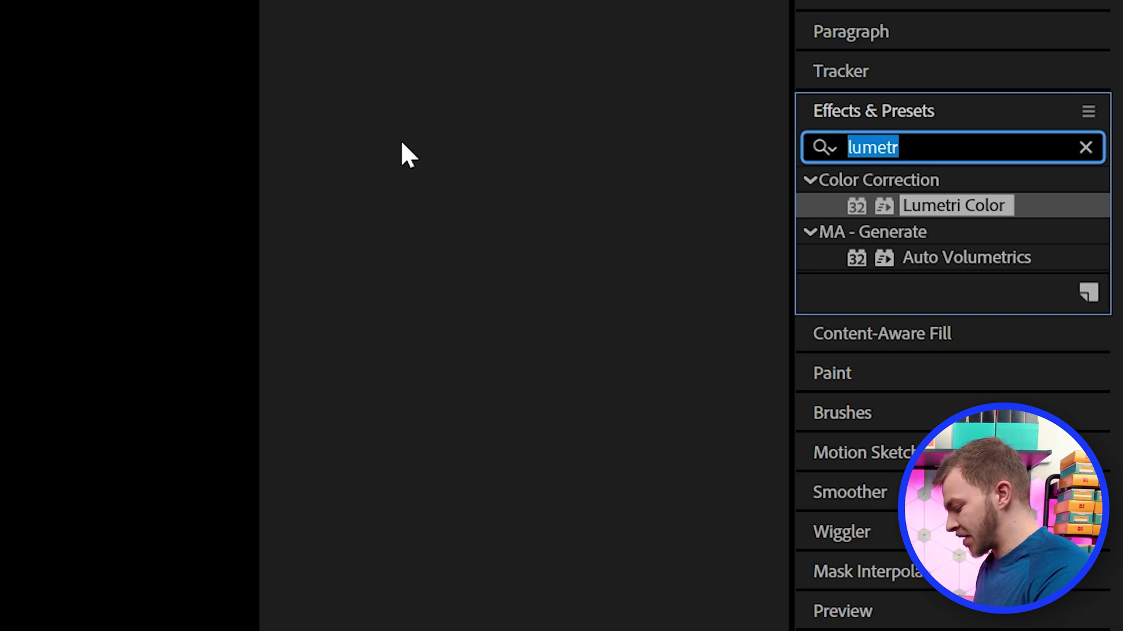
{"action": "type", "text": "slider"}
{"action": "left_click_drag", "start_coordinate": [970, 213], "coordinate": [88, 179]}
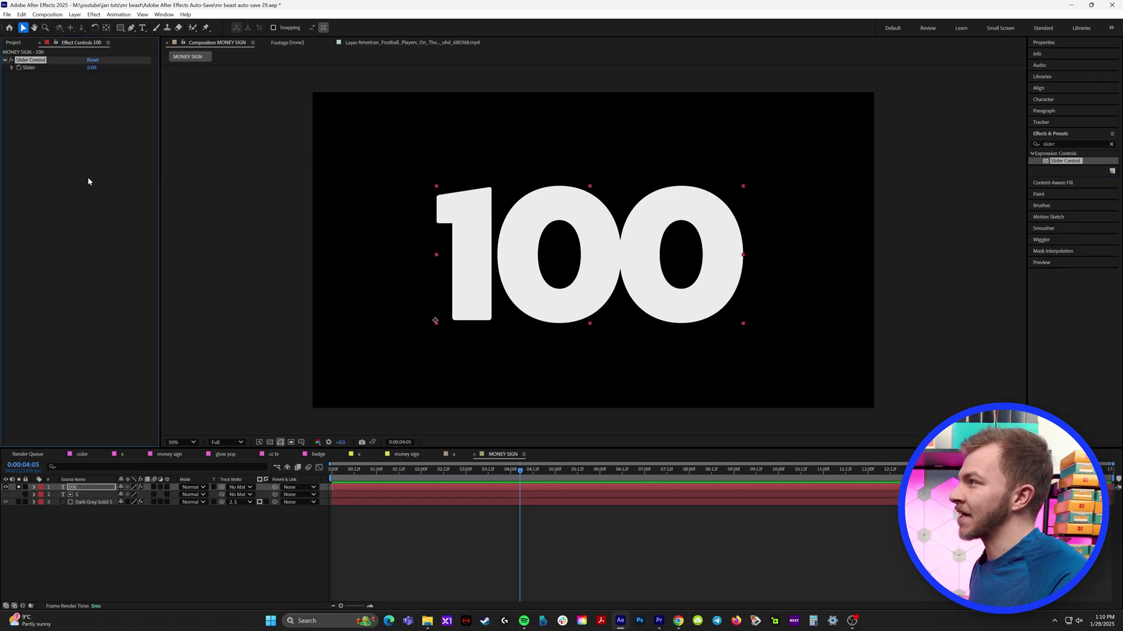
Step: Link the 100 layer's Source Text to the Slider Control's Slider and scrub the slider to test the number
{"action": "left_click", "coordinate": [34, 488]}
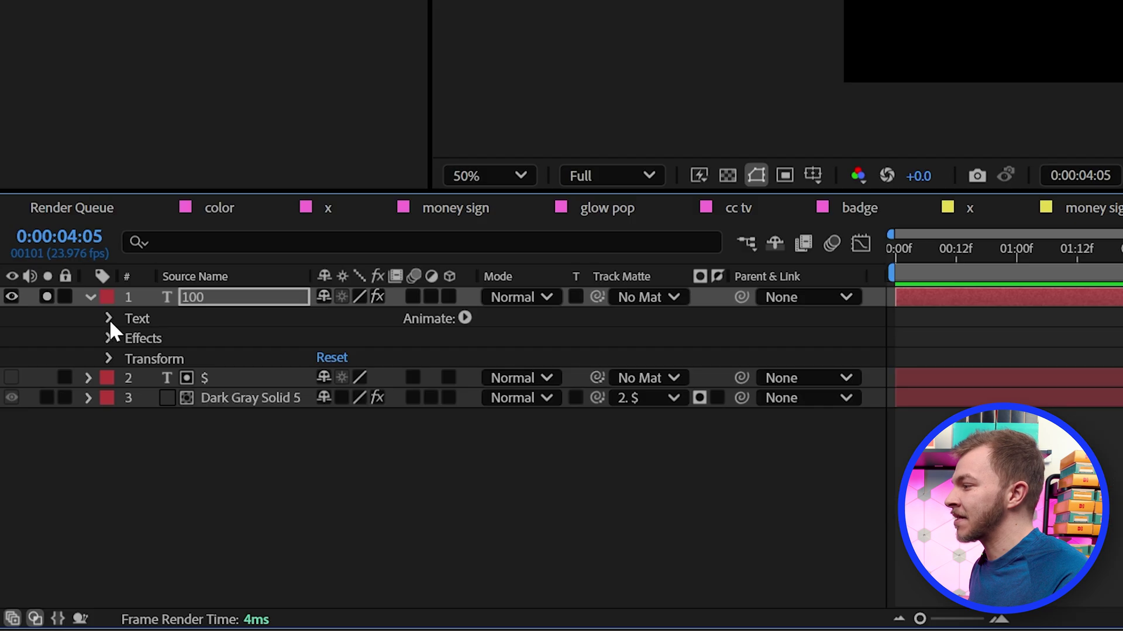
{"action": "left_click", "coordinate": [41, 496]}
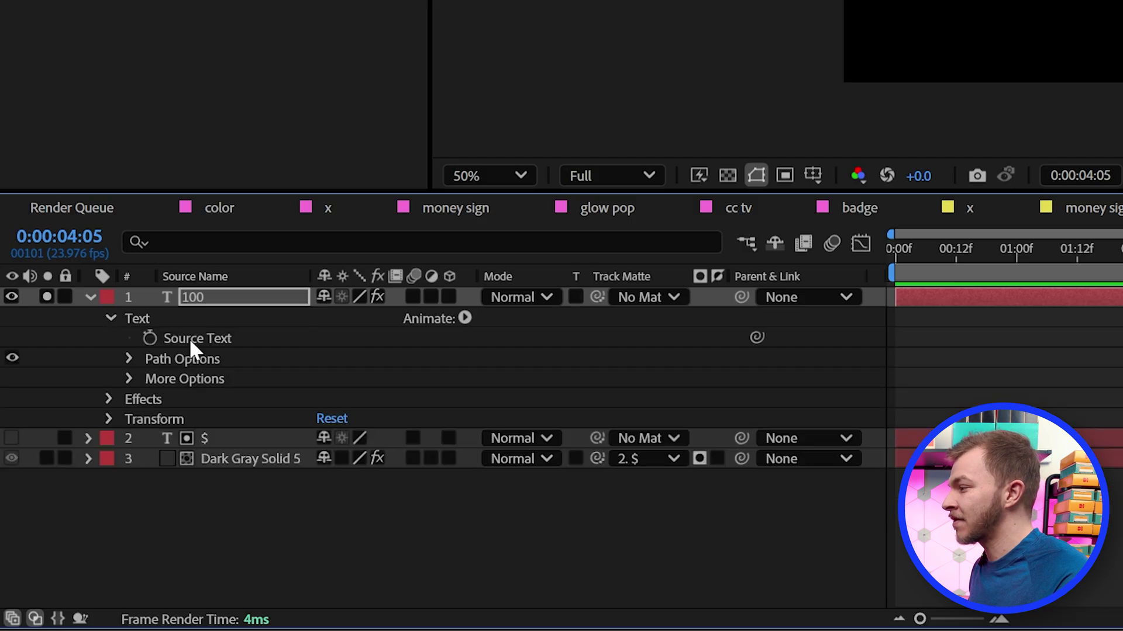
{"action": "left_click_drag", "start_coordinate": [756, 337], "coordinate": [97, 203]}
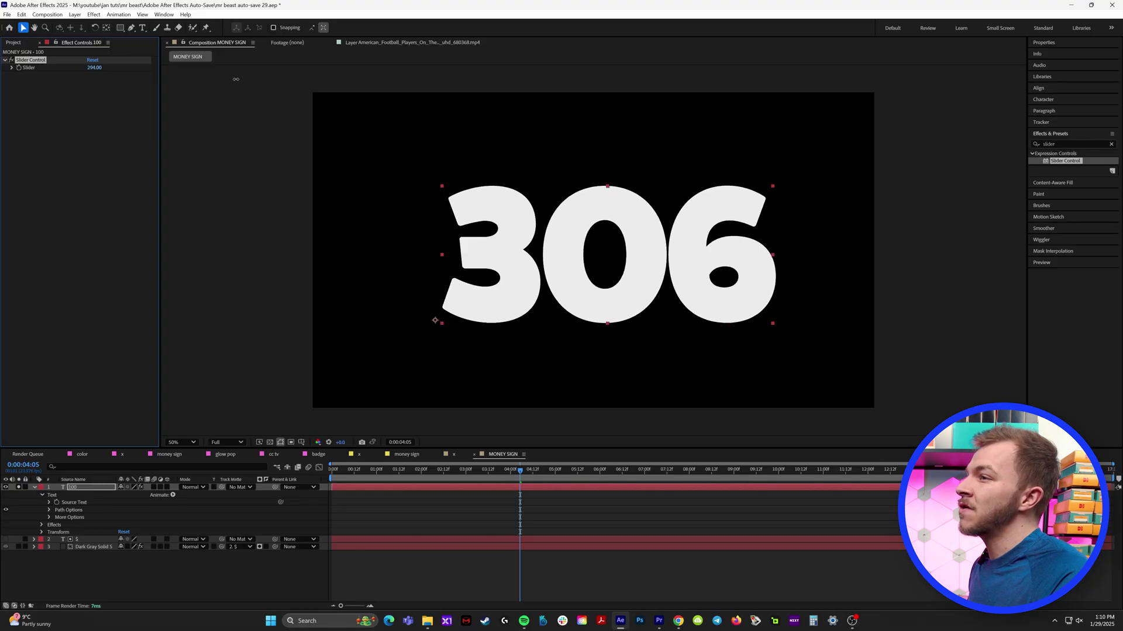
{"action": "mouse_move", "coordinate": [235, 79]}
{"action": "left_mouse_down"}
{"action": "mouse_move", "coordinate": [104, 97]}
{"action": "mouse_move", "coordinate": [249, 93]}
{"action": "left_mouse_up"}
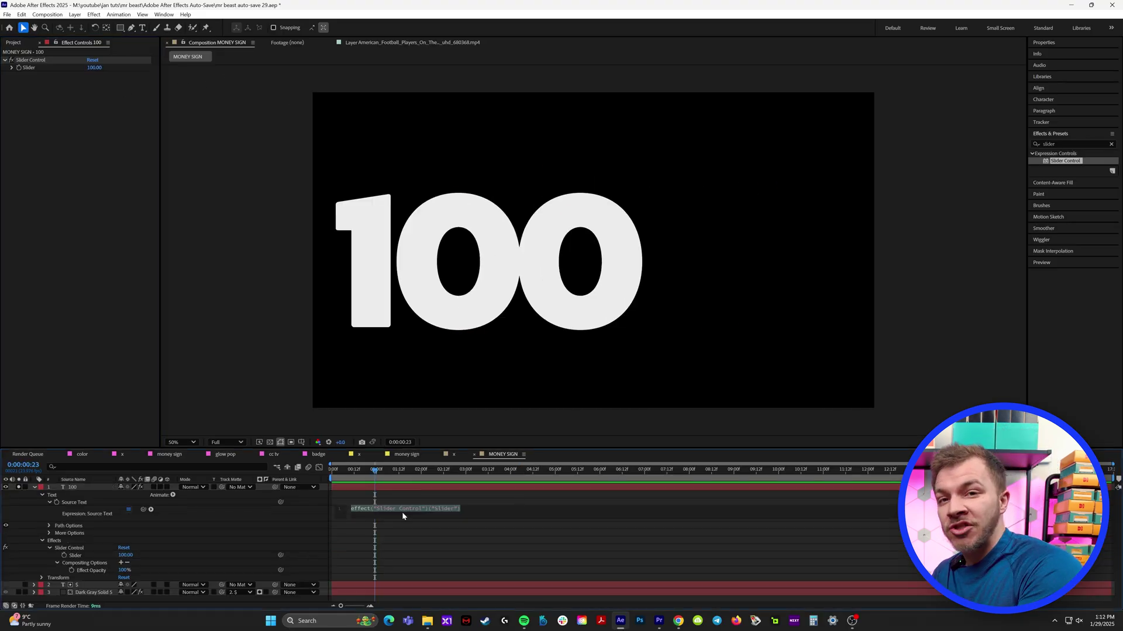
Step: Replace the Source Text expression with num = effect("Slider Control")("Slider").value.toFixed().replace(/\B(?=(\d{3})+(?!\d))/g, ","); "$" + num and scrub the slider to test the counter
{"action": "mouse_move", "coordinate": [377, 471]}
{"action": "left_mouse_down"}
{"action": "mouse_move", "coordinate": [401, 481]}
{"action": "mouse_move", "coordinate": [361, 481]}
{"action": "left_mouse_up"}
{"action": "left_click", "coordinate": [73, 487]}
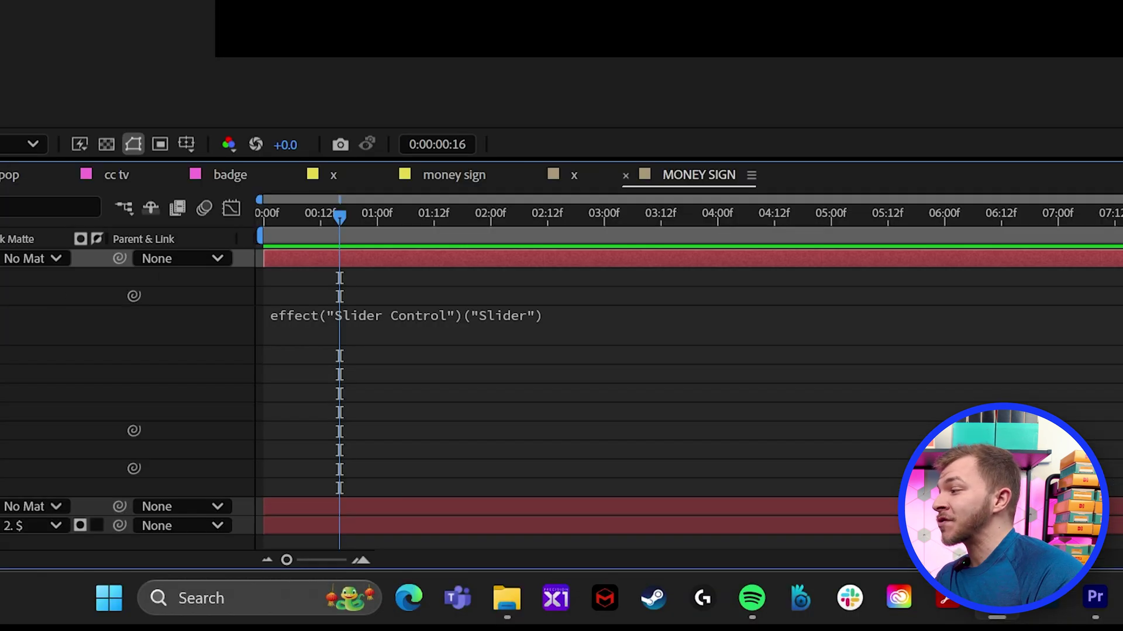
{"action": "double_click", "coordinate": [417, 315]}
{"action": "left_click_drag", "start_coordinate": [648, 312], "coordinate": [324, 307]}
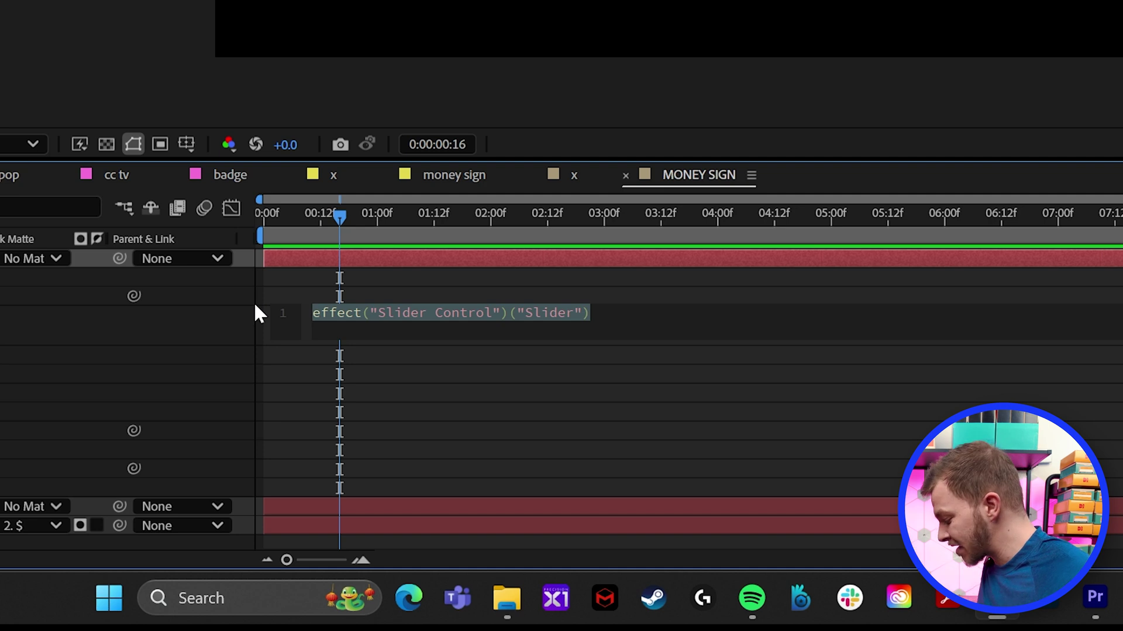
{"action": "key", "text": "BackSpace"}
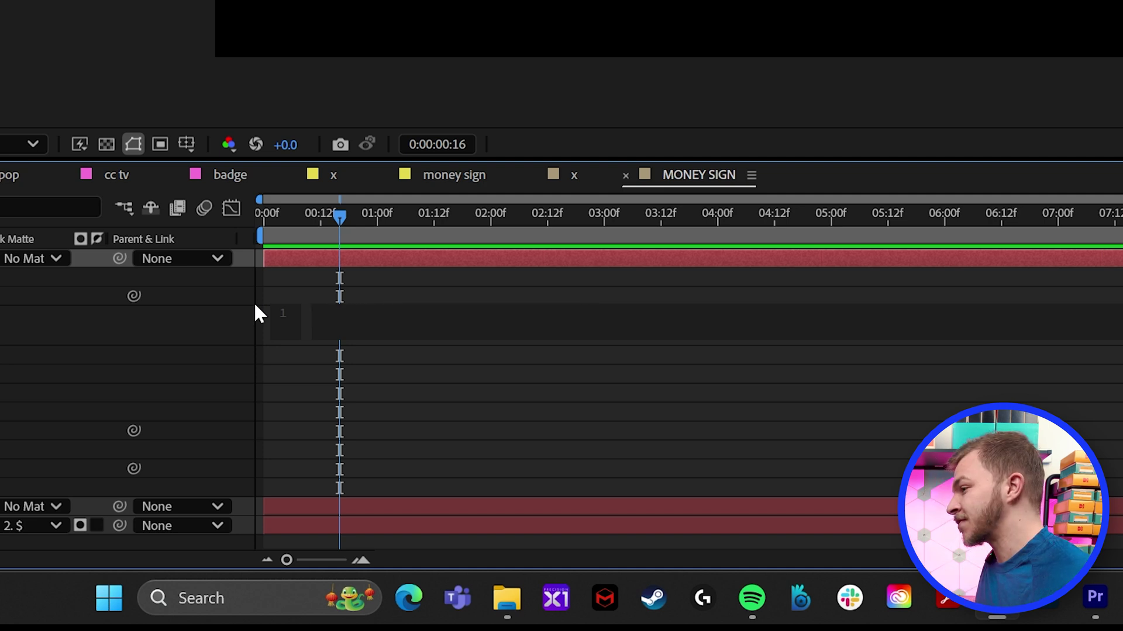
{"action": "type", "text": "num = effect(\"Slider Control\")(\"Slider\").value.toFixed().replace(/\\B(?=(\\d{3})+(?!\\d))/g, \",\"); \"$\" + num"}
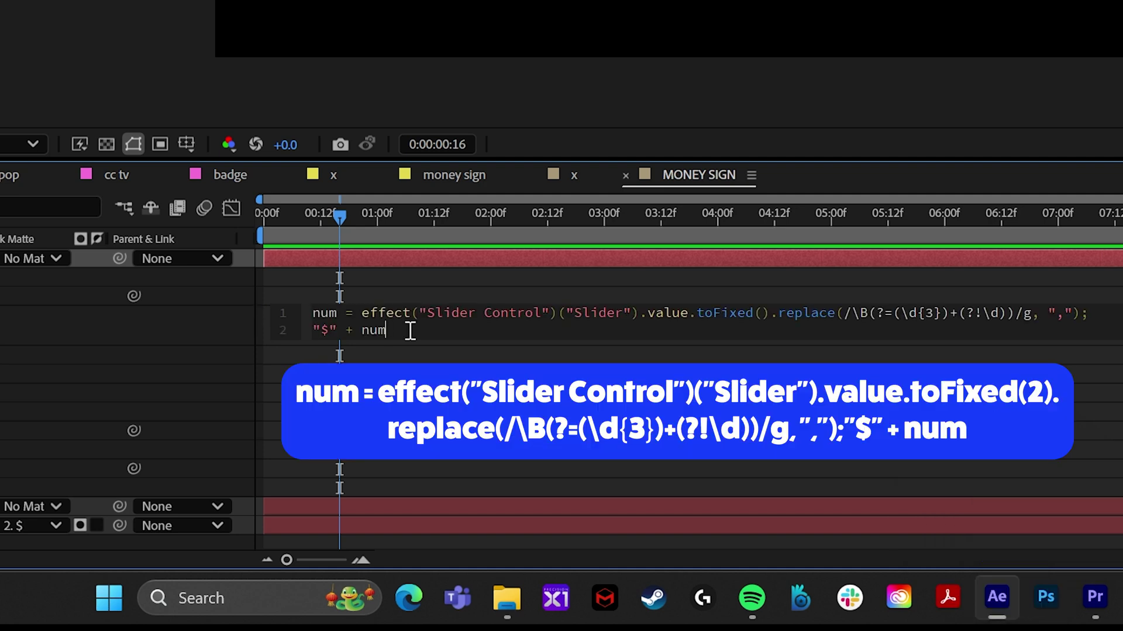
{"action": "left_click", "coordinate": [384, 253]}
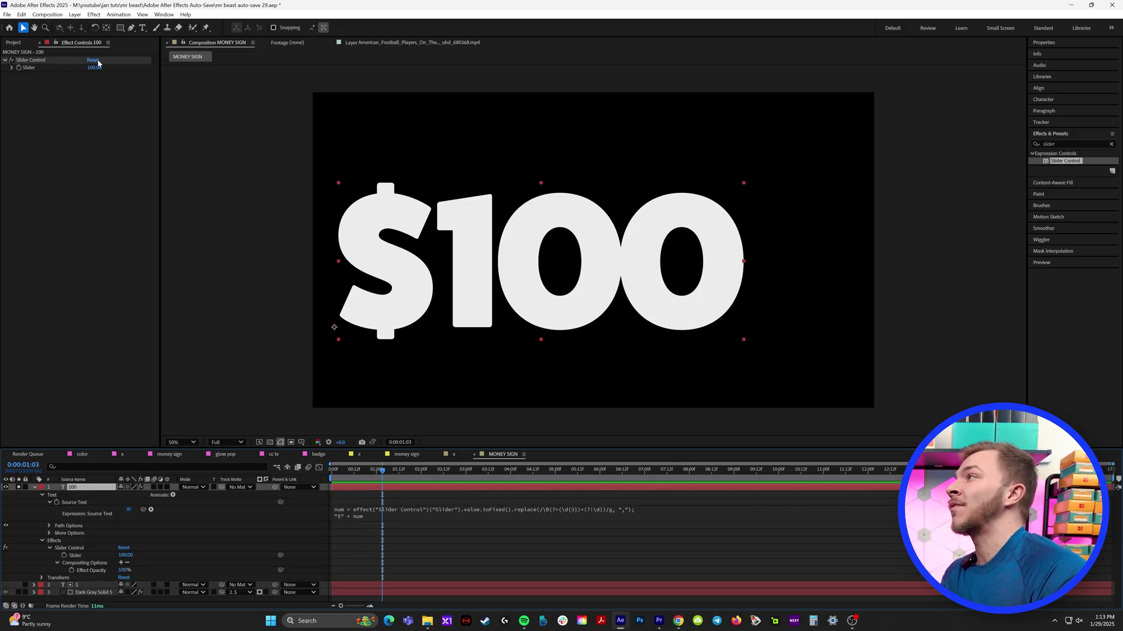
{"action": "left_click_drag", "start_coordinate": [95, 71], "coordinate": [713, 135]}
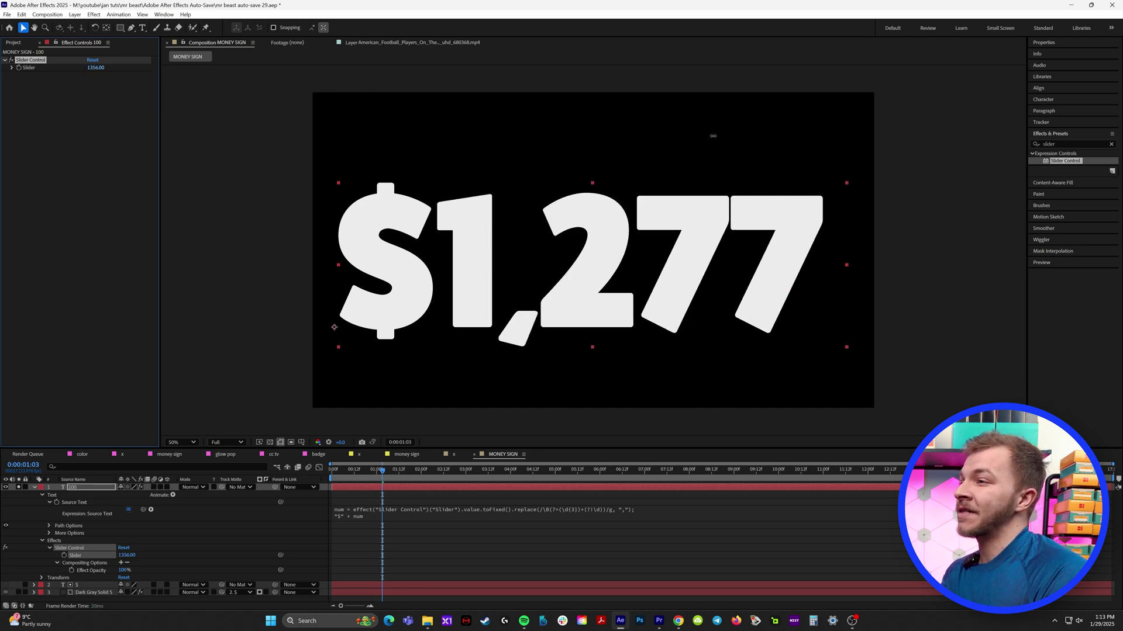
{"action": "left_click_drag", "start_coordinate": [793, 146], "coordinate": [423, 120]}
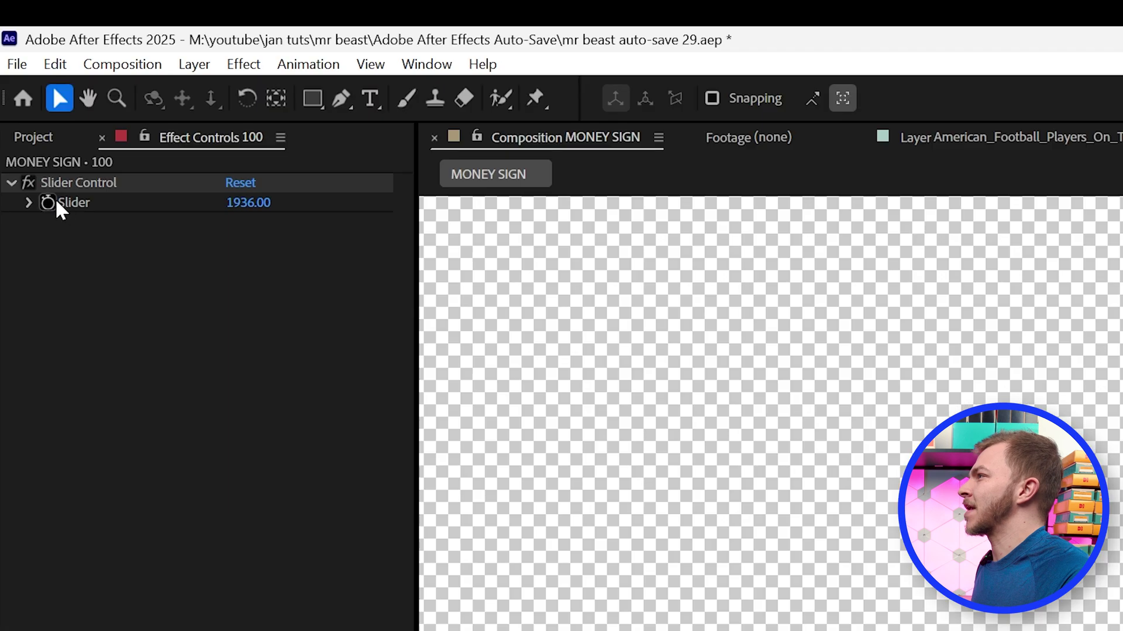
Step: Keyframe the slider from 1000 at the start to 10000 at 0:00:03:13 and preview the count-up
{"action": "left_click", "coordinate": [51, 202]}
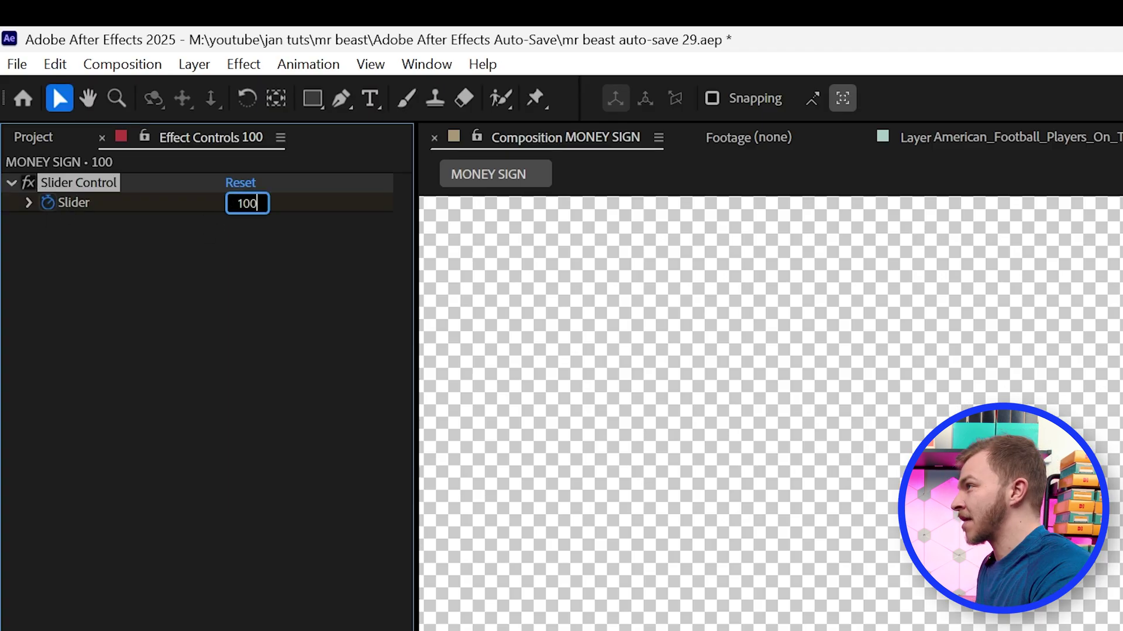
{"action": "type", "text": "0"}
{"action": "key", "text": "Return"}
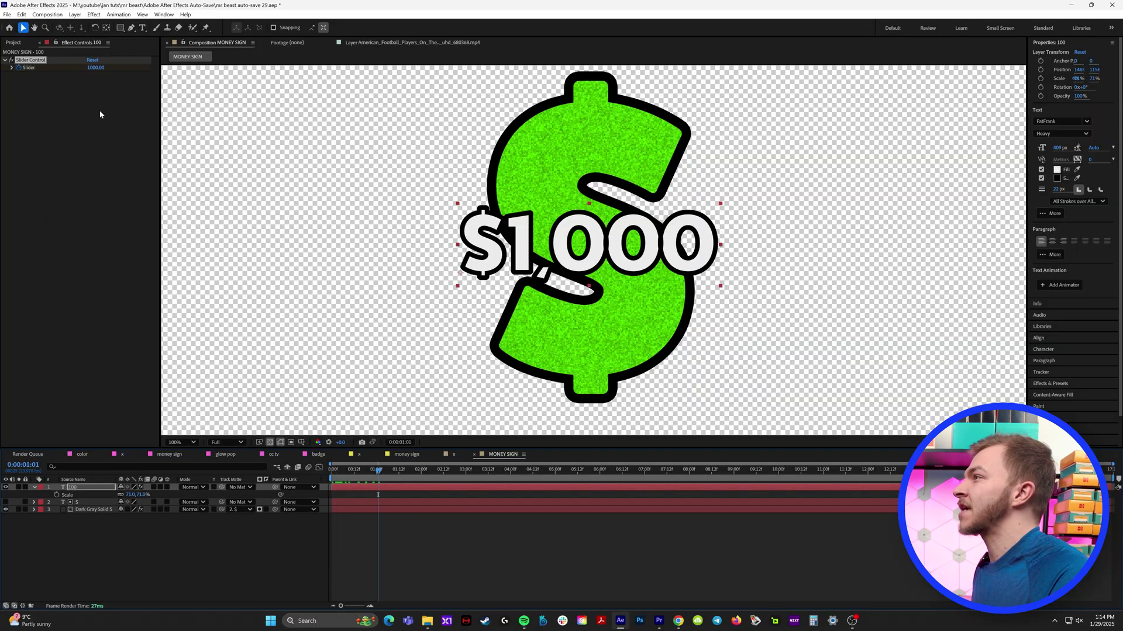
{"action": "left_click", "coordinate": [91, 68]}
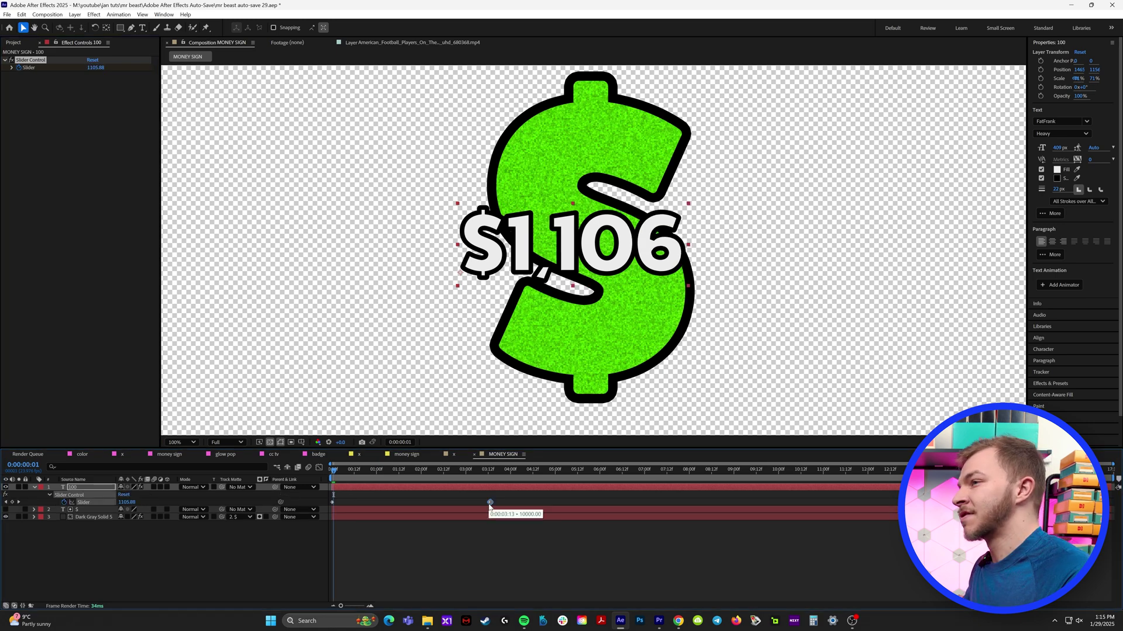
{"action": "key", "text": "space"}
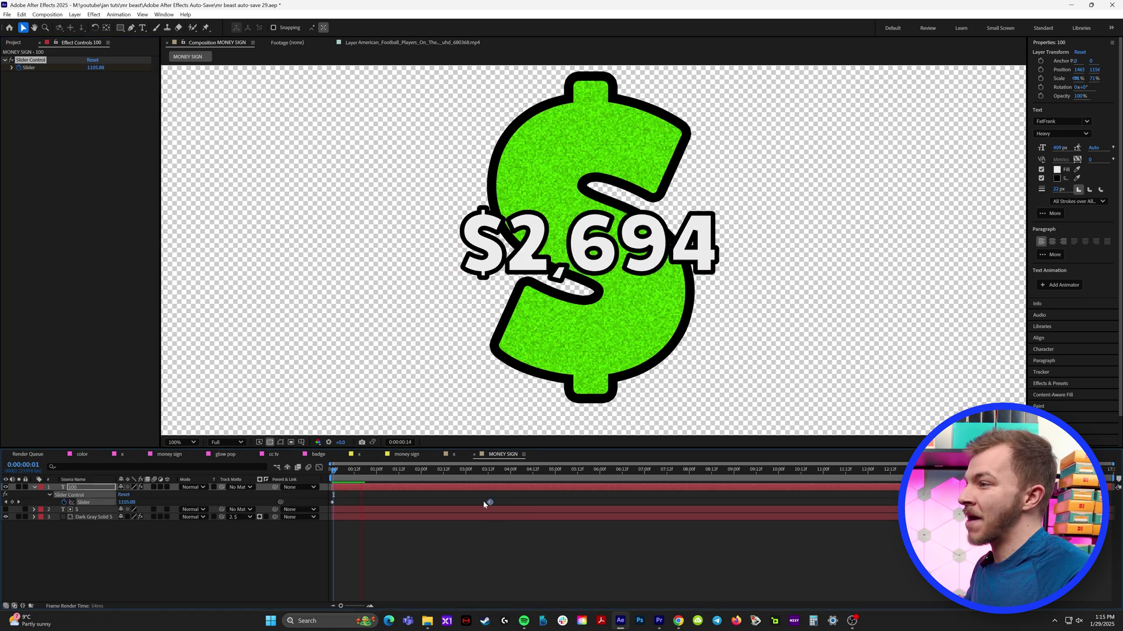
Step: Move the slider's end keyframe to about 15 frames and apply Easy Ease to both slider keyframes
{"action": "left_click_drag", "start_coordinate": [490, 502], "coordinate": [360, 502]}
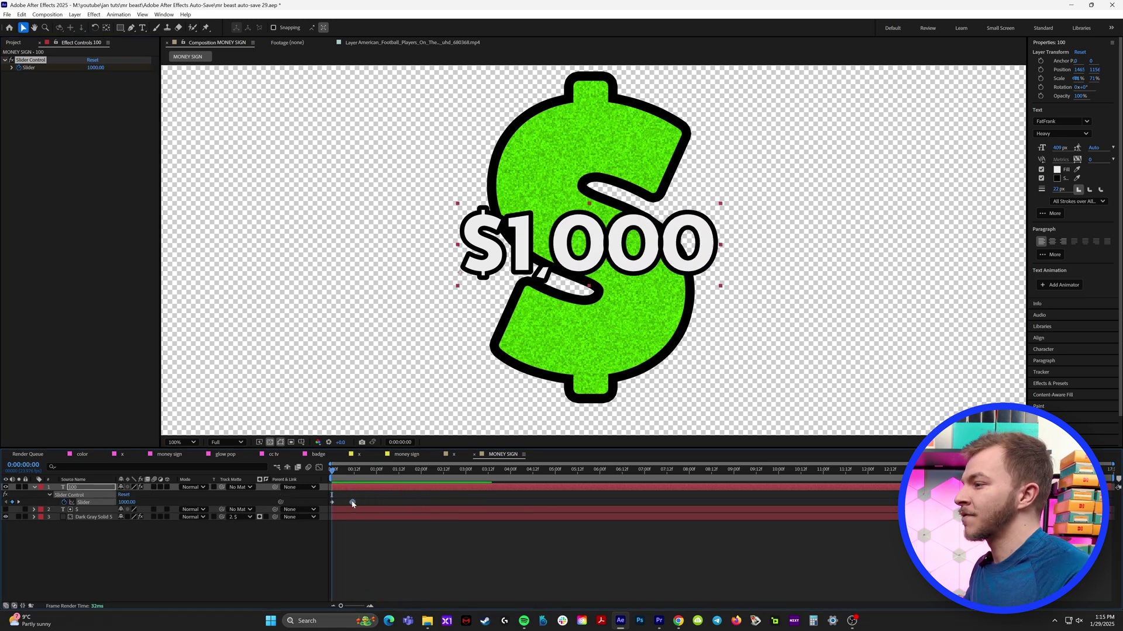
{"action": "left_click_drag", "start_coordinate": [371, 496], "coordinate": [345, 500]}
{"action": "right_click", "coordinate": [334, 504]}
{"action": "right_click", "coordinate": [333, 504]}
{"action": "mouse_move", "coordinate": [383, 500]}
{"action": "left_click", "coordinate": [472, 528]}
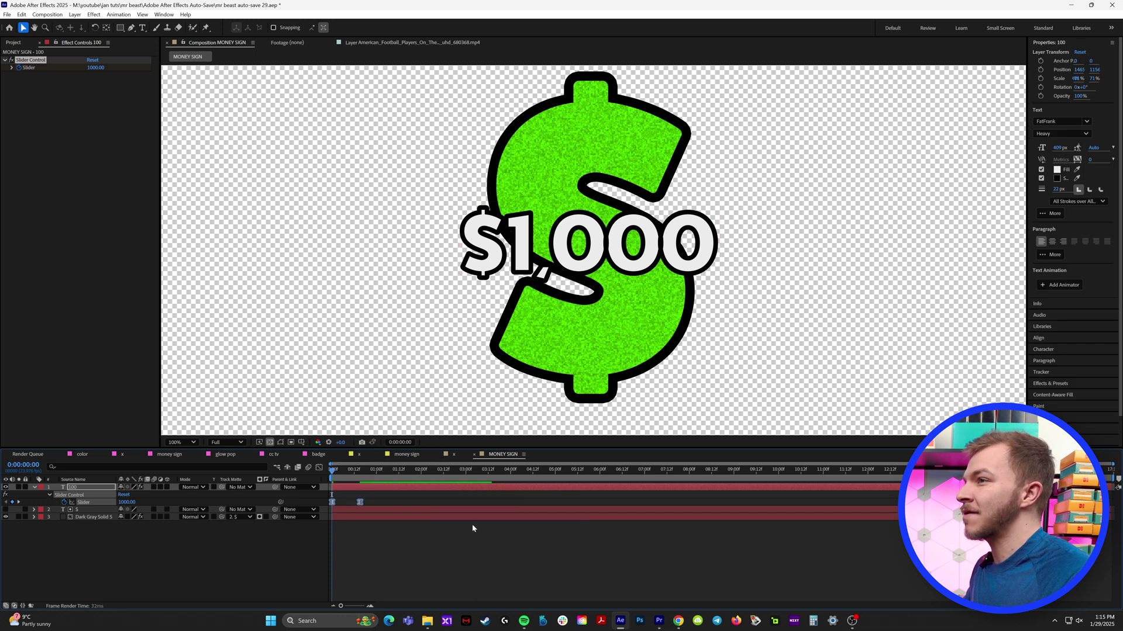
Step: Set the slider's end keyframe at 0:00:00:18 to 10000 and preview the count-up from the start
{"action": "left_click", "coordinate": [93, 68]}
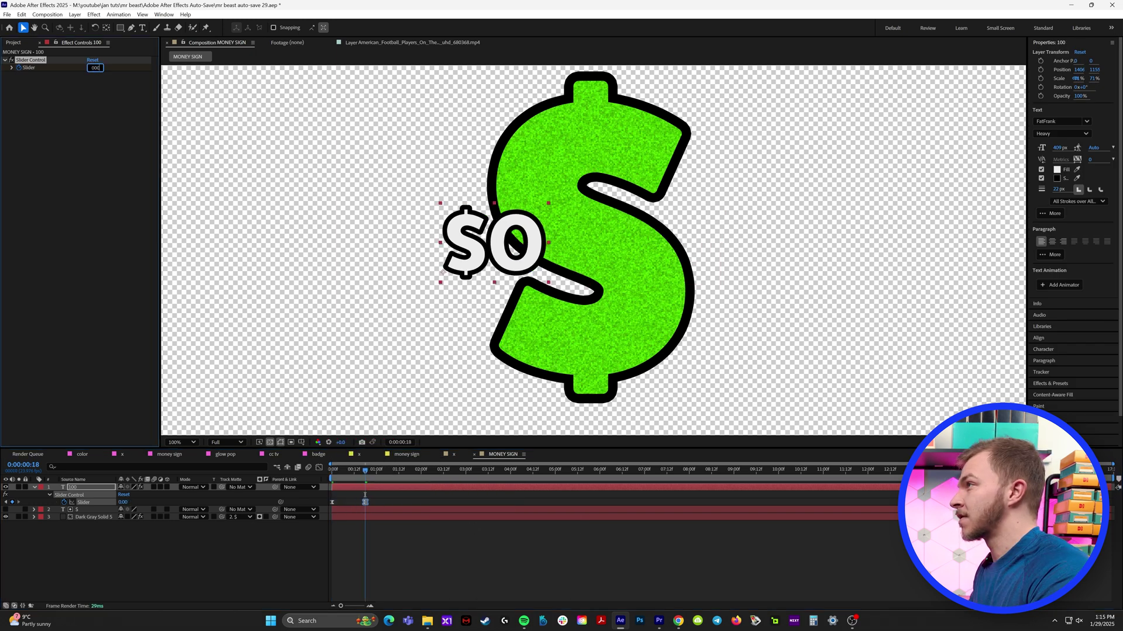
{"action": "type", "text": "30000"}
{"action": "key", "text": "Return"}
{"action": "left_click", "coordinate": [332, 471]}
{"action": "key", "text": "space"}
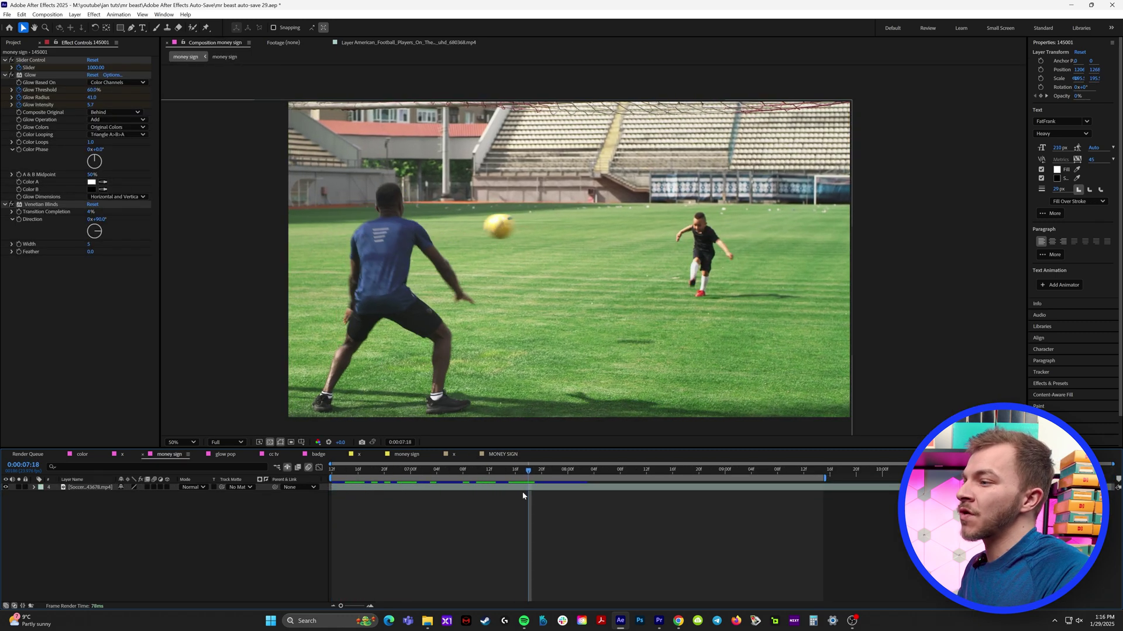
Step: Motion-track the position of the running boy's face in the soccer clip, analyzing forward from 0:00:07:01
{"action": "left_click", "coordinate": [525, 488]}
{"action": "left_click_drag", "start_coordinate": [495, 471], "coordinate": [417, 471]}
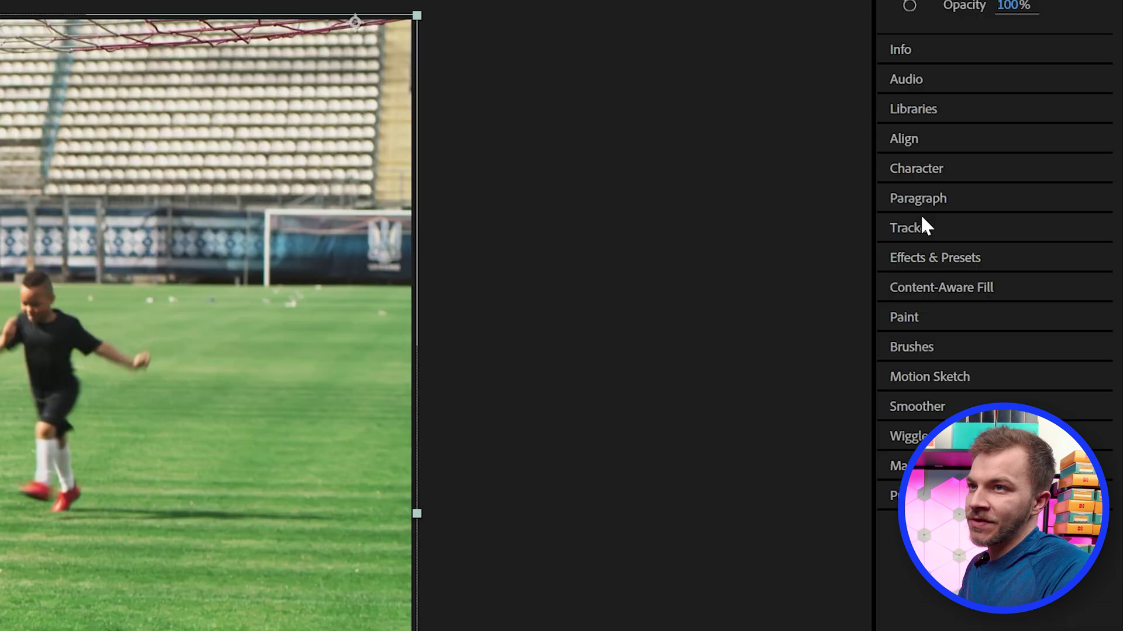
{"action": "left_click", "coordinate": [1041, 181]}
{"action": "left_click", "coordinate": [925, 139]}
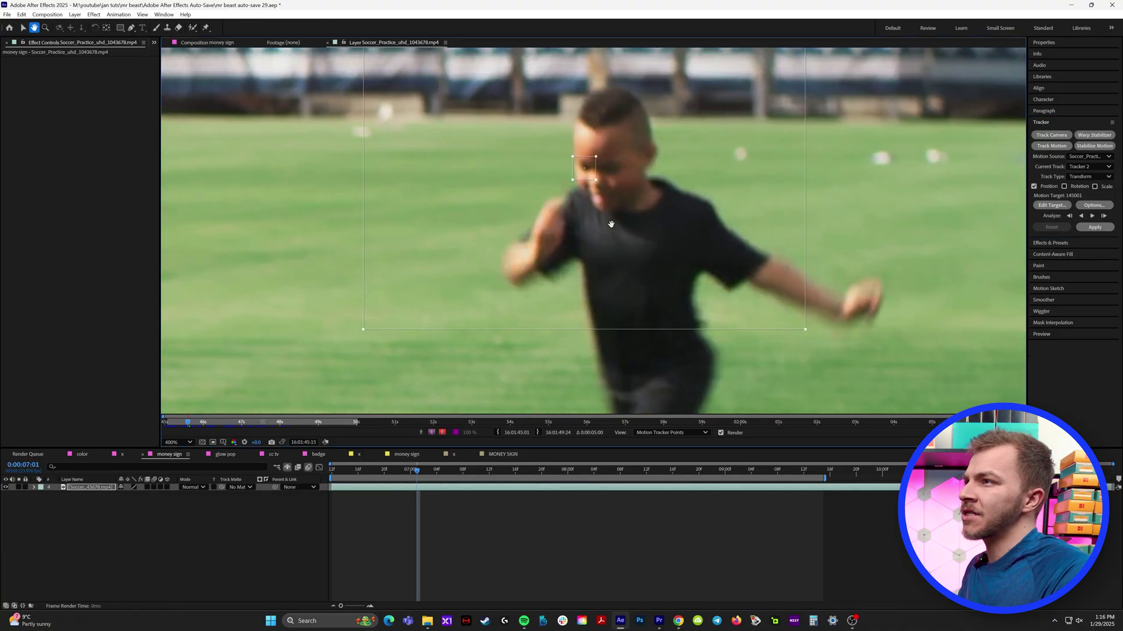
{"action": "left_click_drag", "start_coordinate": [611, 224], "coordinate": [602, 244]}
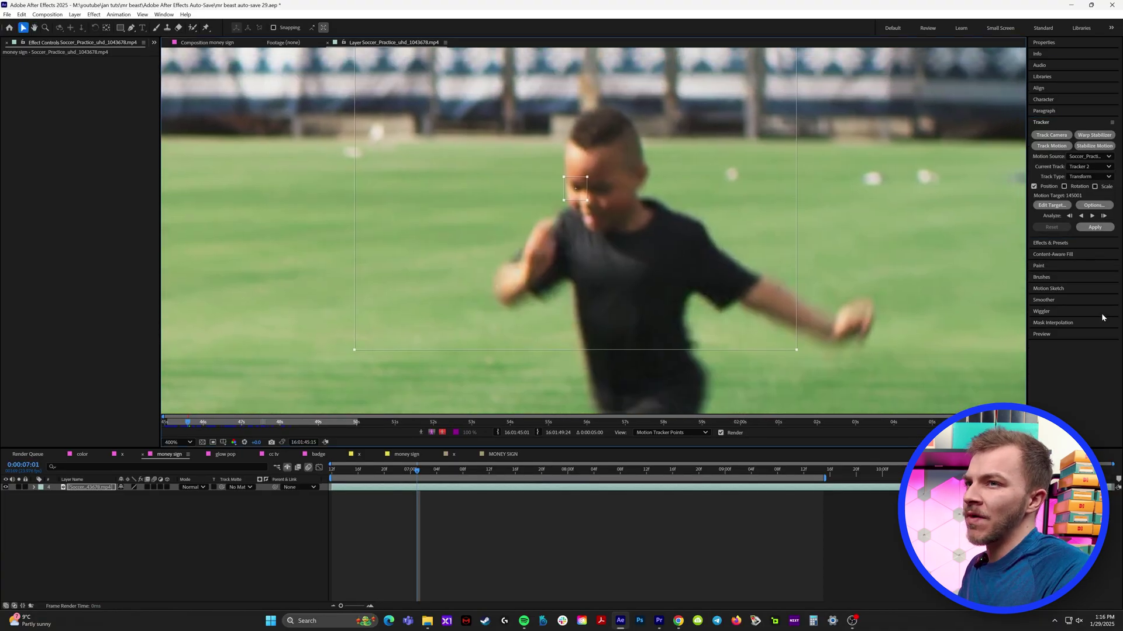
{"action": "left_click", "coordinate": [1091, 216]}
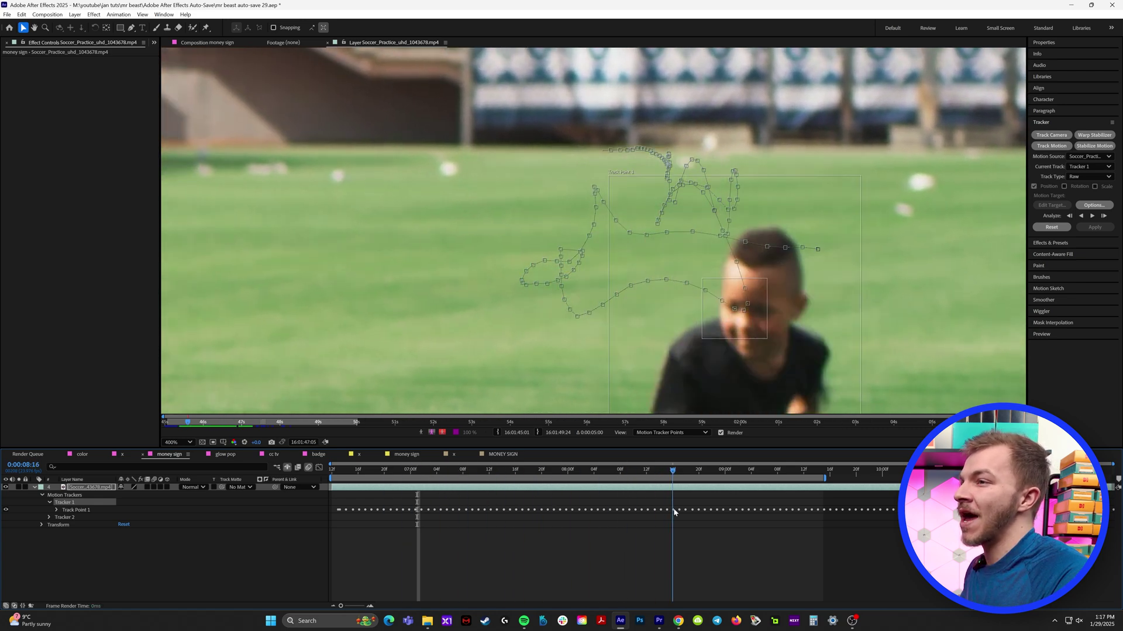
Step: Add a null object to the soccer composition and place the MONEY SIGN composition above it in the timeline
{"action": "left_click", "coordinate": [75, 14]}
{"action": "mouse_move", "coordinate": [93, 24]}
{"action": "left_click", "coordinate": [257, 66]}
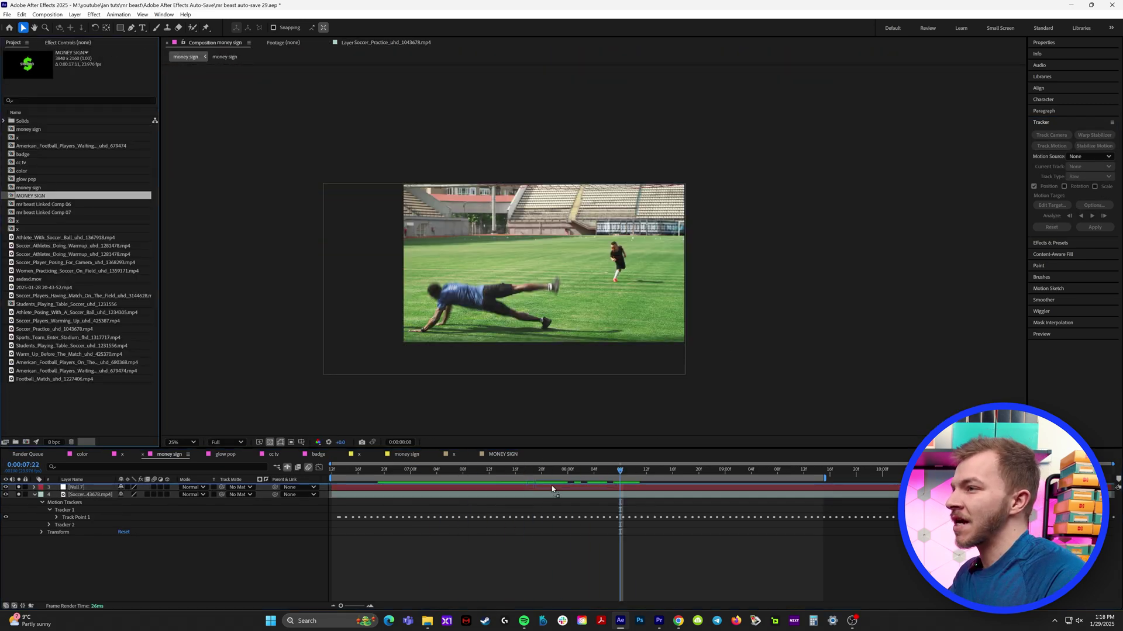
{"action": "left_click_drag", "start_coordinate": [552, 489], "coordinate": [553, 488]}
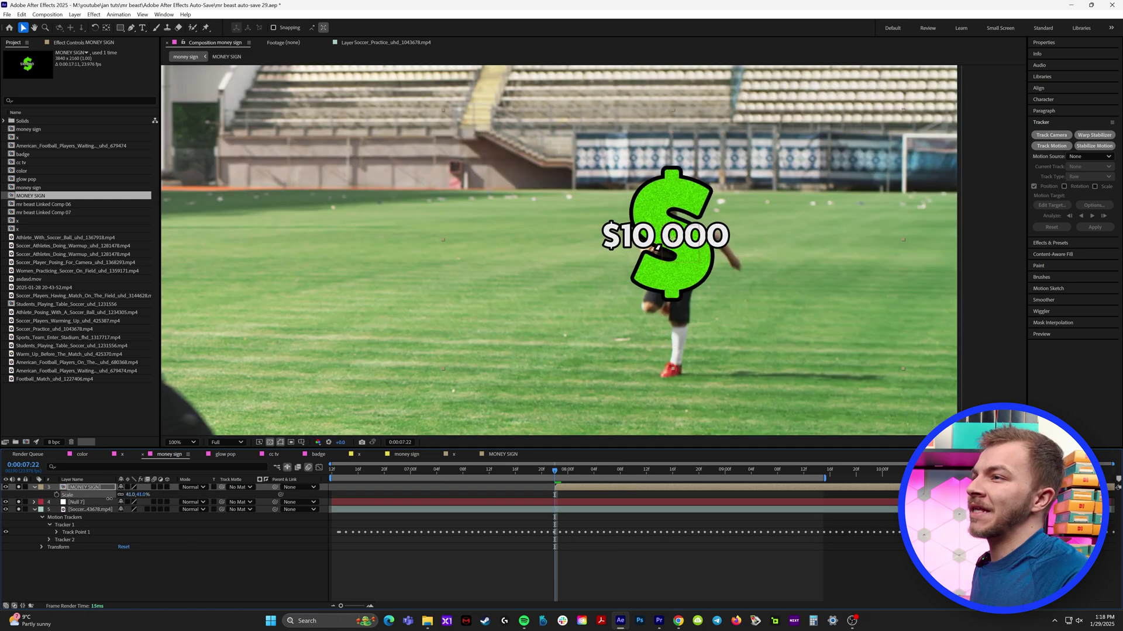
Step: Place the money sign, scaled to about 28%, above the boy's head and parent it to the Null 7 layer
{"action": "left_click_drag", "start_coordinate": [670, 271], "coordinate": [666, 145]}
{"action": "left_click_drag", "start_coordinate": [666, 146], "coordinate": [572, 246]}
{"action": "left_click_drag", "start_coordinate": [573, 246], "coordinate": [570, 250]}
{"action": "left_click_drag", "start_coordinate": [275, 488], "coordinate": [83, 503]}
{"action": "left_click_drag", "start_coordinate": [83, 502], "coordinate": [83, 503]}
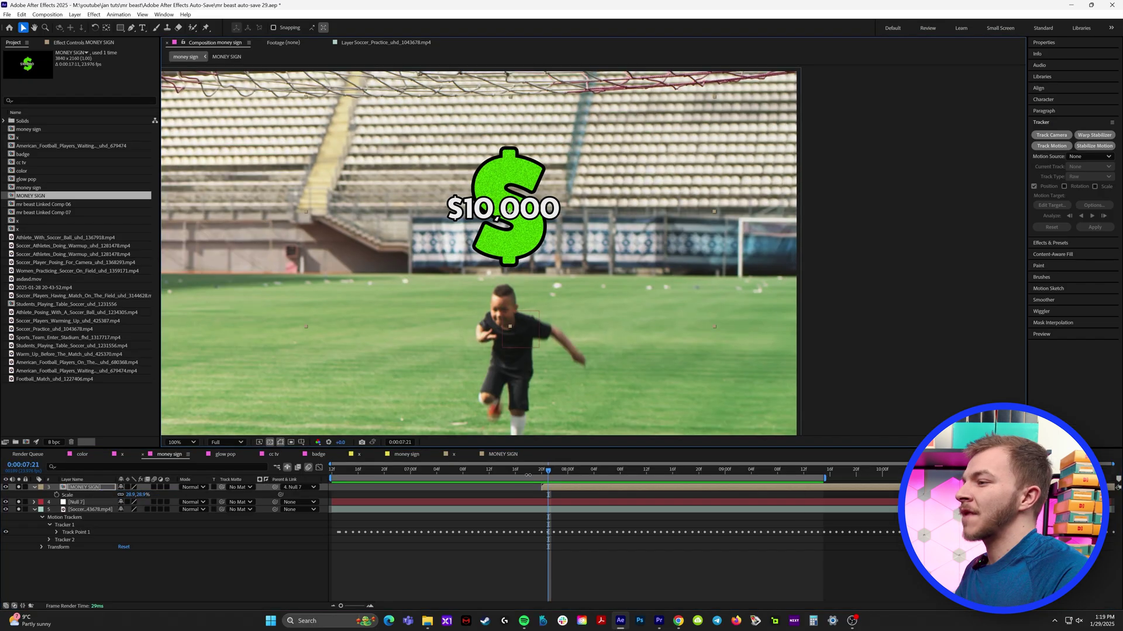
Step: Keyframe the MONEY SIGN scale at about 60% at 0:00:08:00 so it shrinks to 28%, and apply Easy Ease
{"action": "left_click_drag", "start_coordinate": [548, 469], "coordinate": [570, 488]}
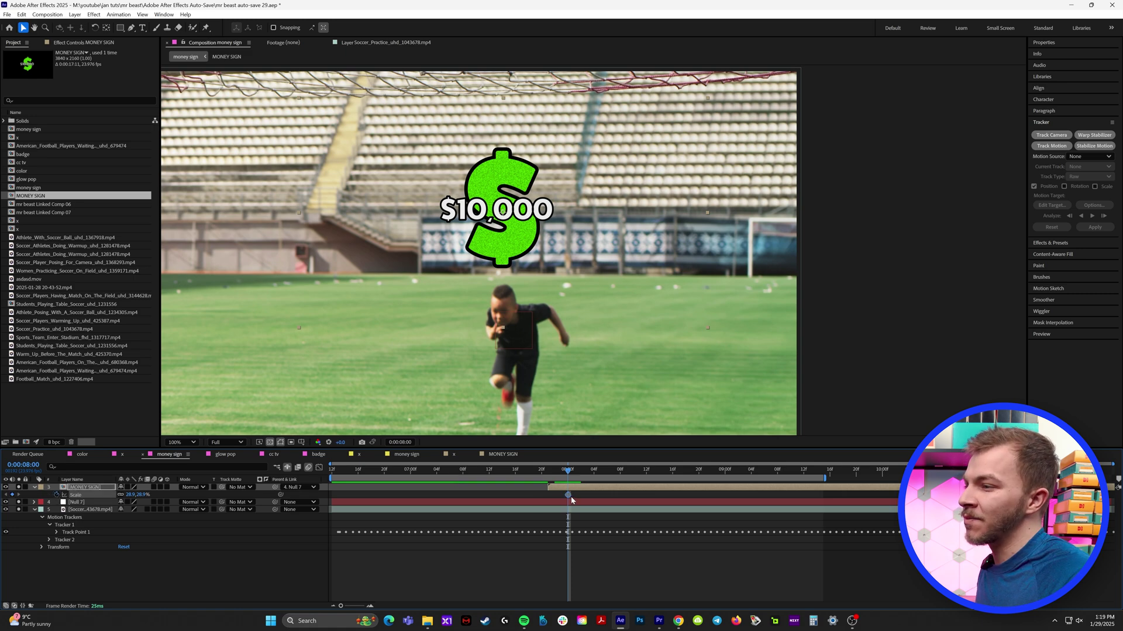
{"action": "left_click_drag", "start_coordinate": [129, 496], "coordinate": [154, 497]}
{"action": "right_click", "coordinate": [567, 495]}
{"action": "mouse_move", "coordinate": [663, 491]}
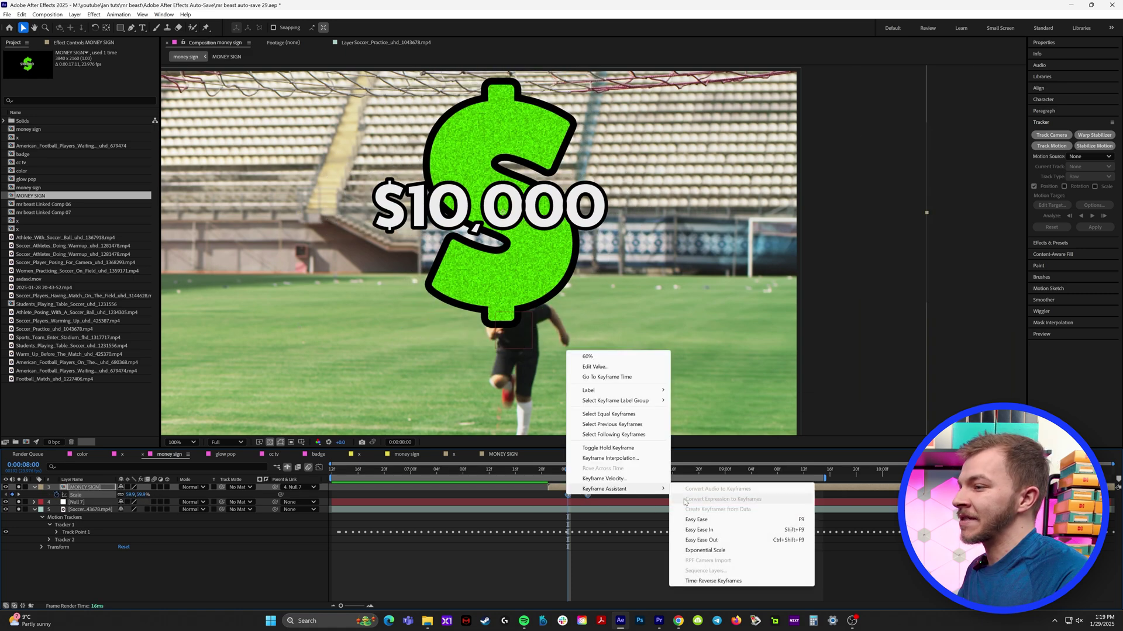
{"action": "left_click", "coordinate": [707, 518]}
Step: Lengthen the end keyframe's ease in the scale speed graph so the motion peaks early, and scrub through the result
{"action": "left_click", "coordinate": [319, 468]}
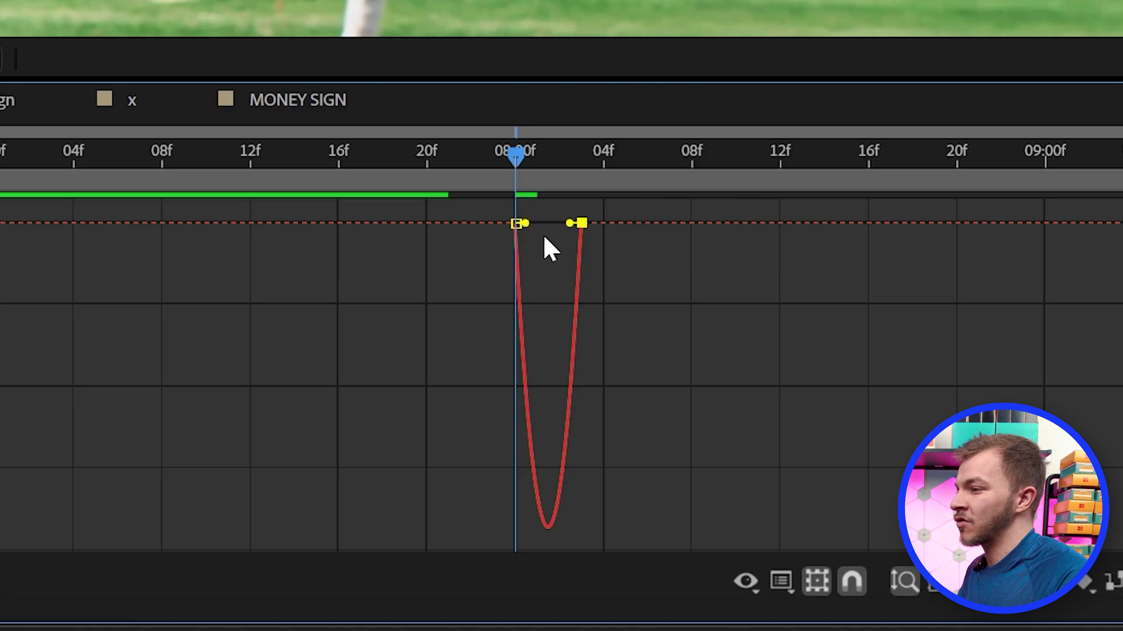
{"action": "left_click_drag", "start_coordinate": [563, 224], "coordinate": [550, 222]}
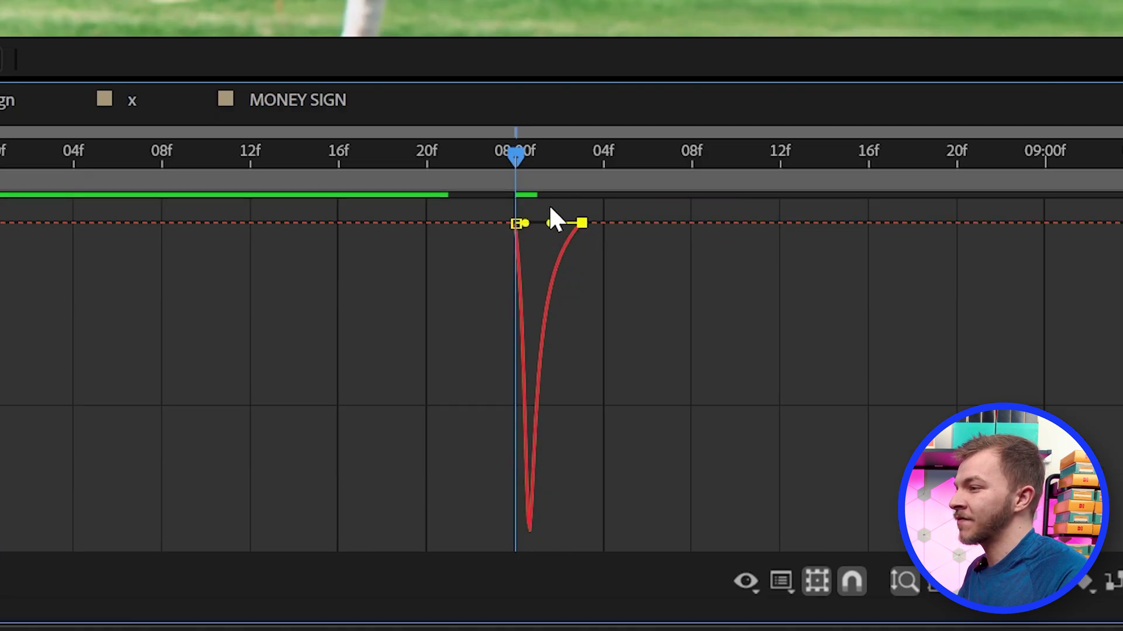
{"action": "left_click_drag", "start_coordinate": [523, 161], "coordinate": [552, 161]}
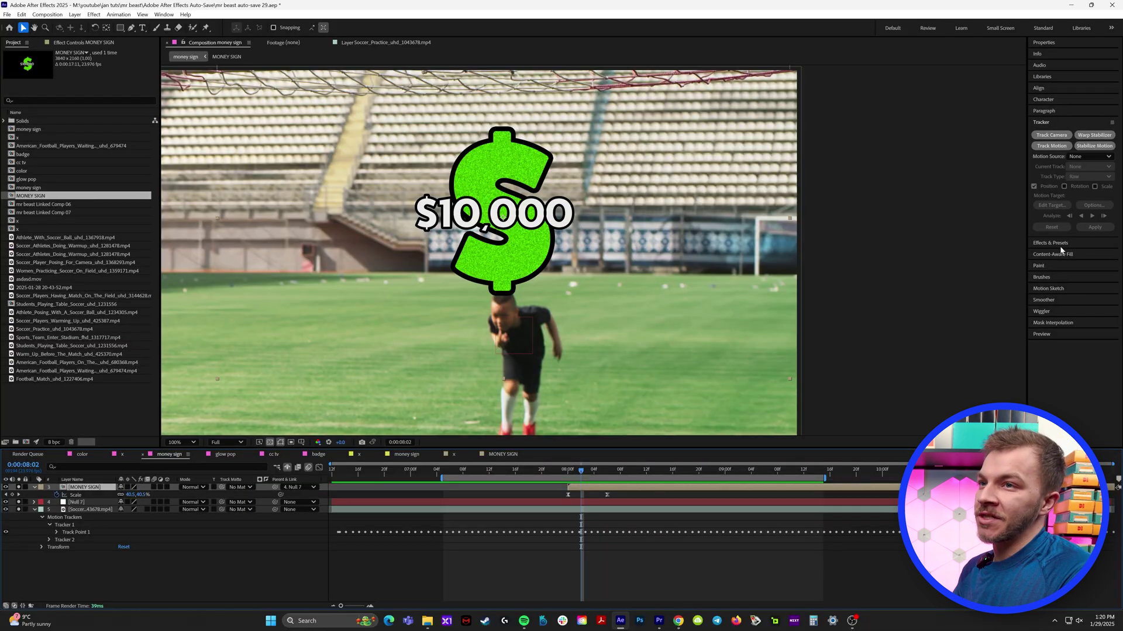
Step: Apply a Glow effect to the MONEY SIGN layer with a threshold of 27.8% and a radius of 142
{"action": "left_click", "coordinate": [1062, 251]}
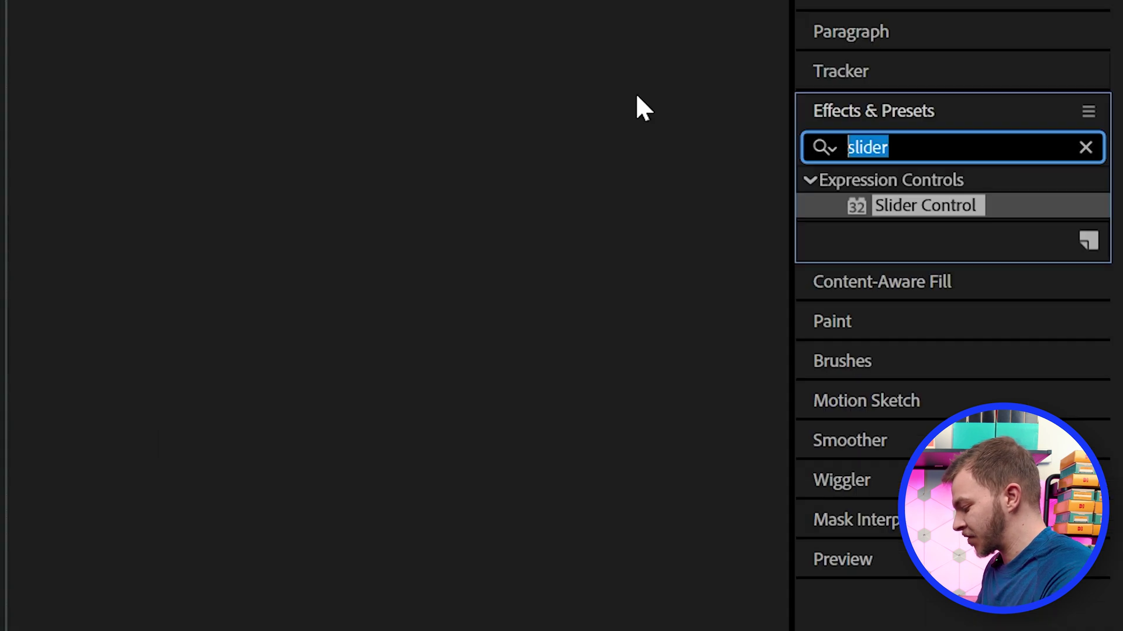
{"action": "type", "text": "glow"}
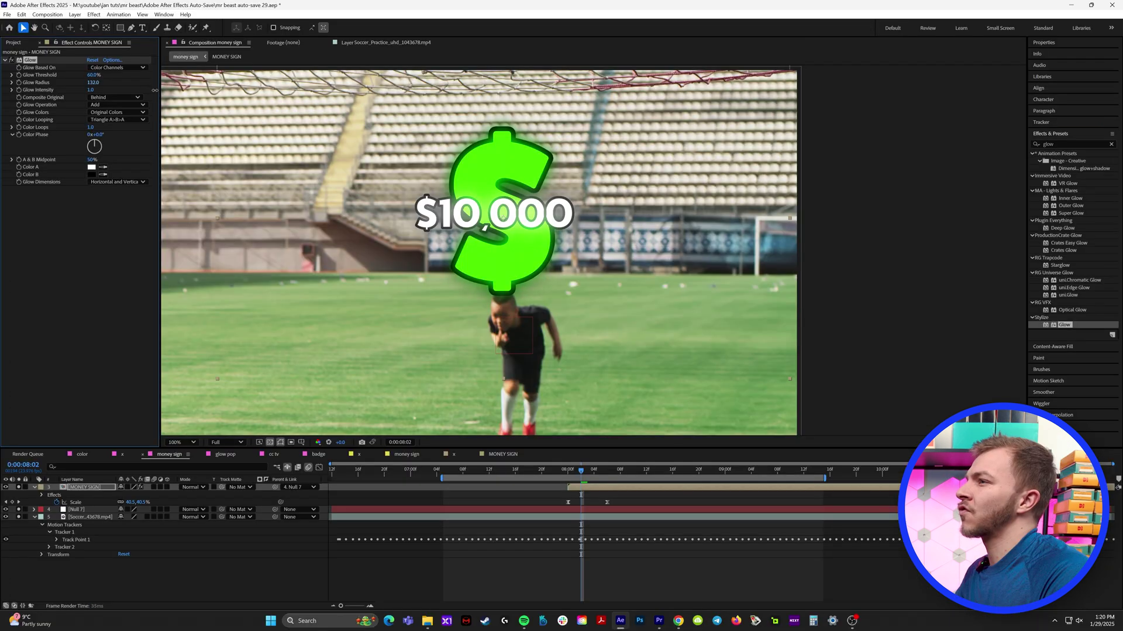
{"action": "left_click", "coordinate": [138, 105]}
{"action": "left_click", "coordinate": [134, 97]}
{"action": "left_click_drag", "start_coordinate": [93, 75], "coordinate": [56, 89]}
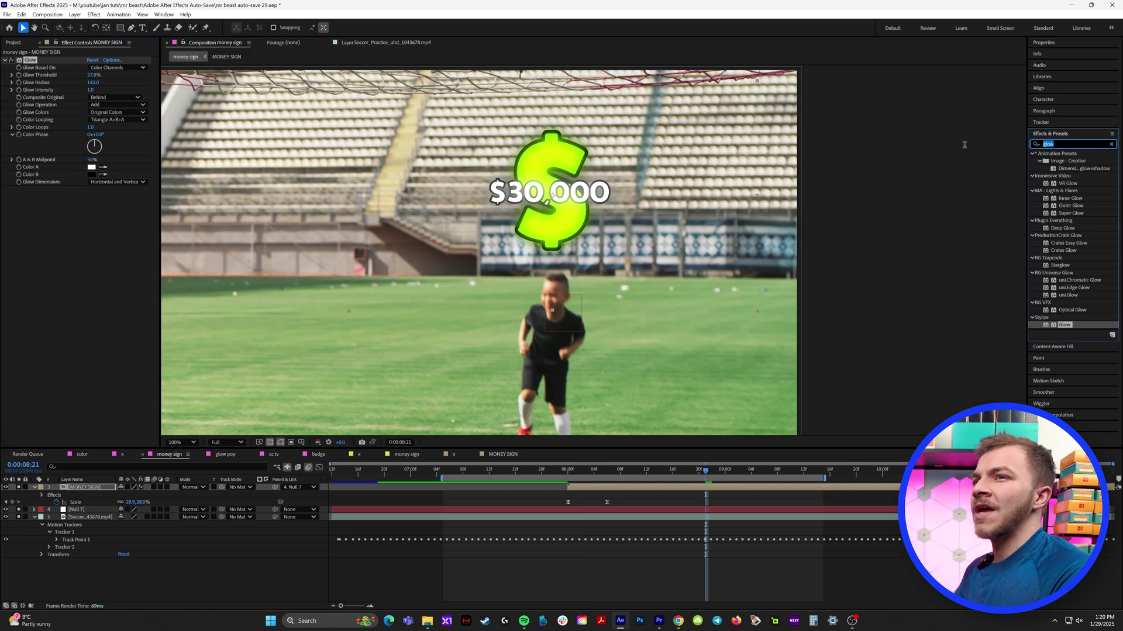
Step: Apply the Venetian Blinds transition effect to the MONEY SIGN layer with a transition completion of a few percent and a width of 21
{"action": "type", "text": "vene"}
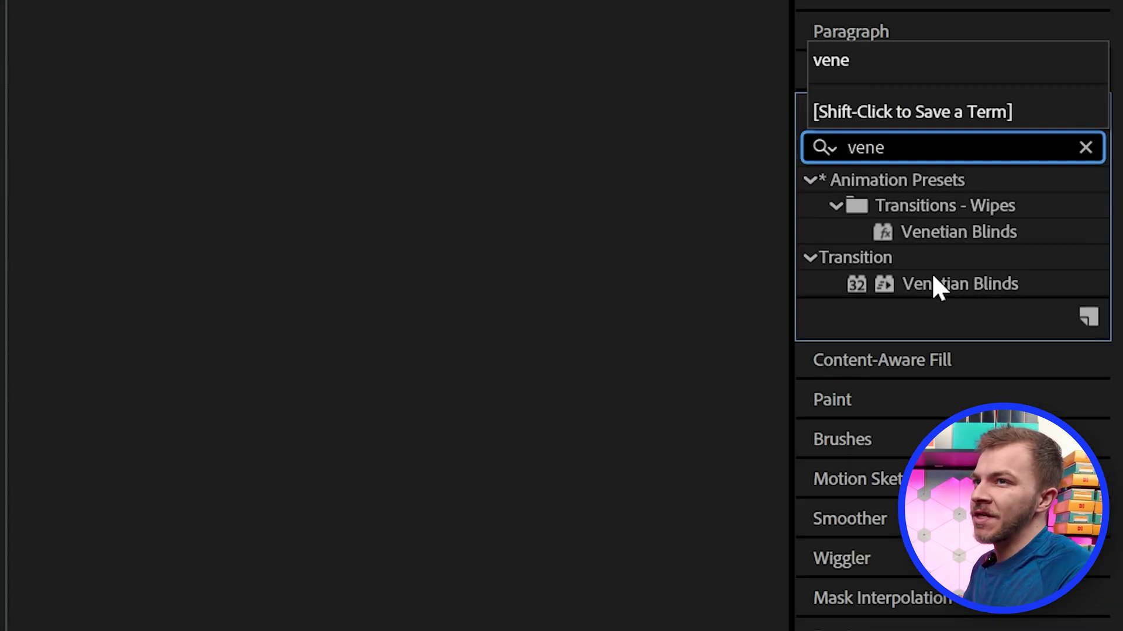
{"action": "double_click", "coordinate": [934, 280]}
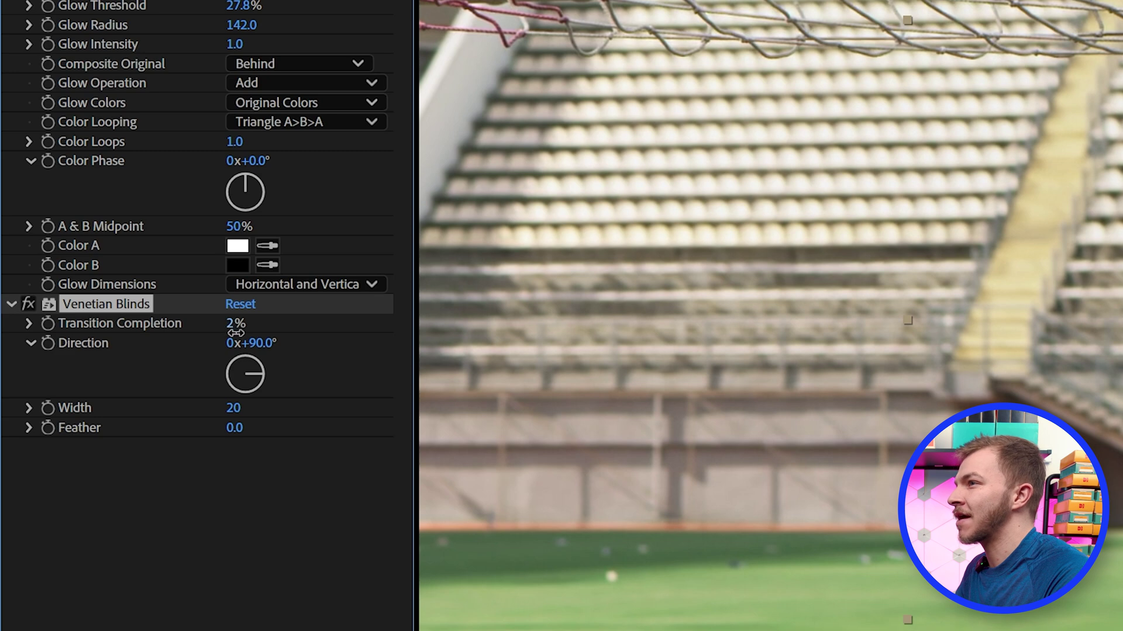
{"action": "left_click_drag", "start_coordinate": [235, 332], "coordinate": [239, 332]}
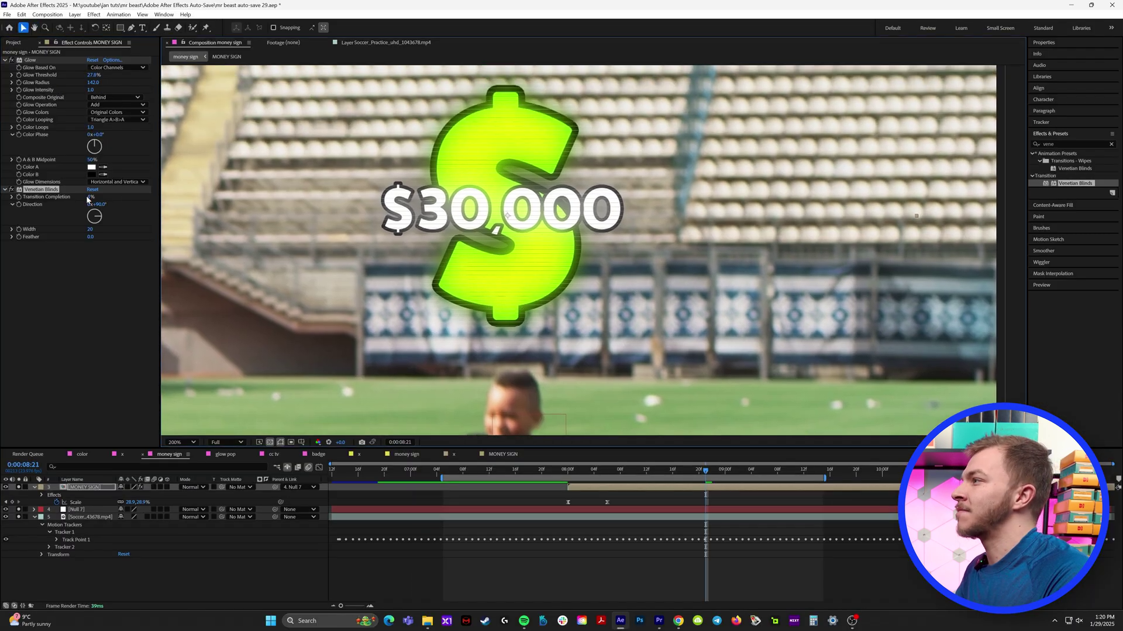
{"action": "left_click_drag", "start_coordinate": [88, 200], "coordinate": [89, 200]}
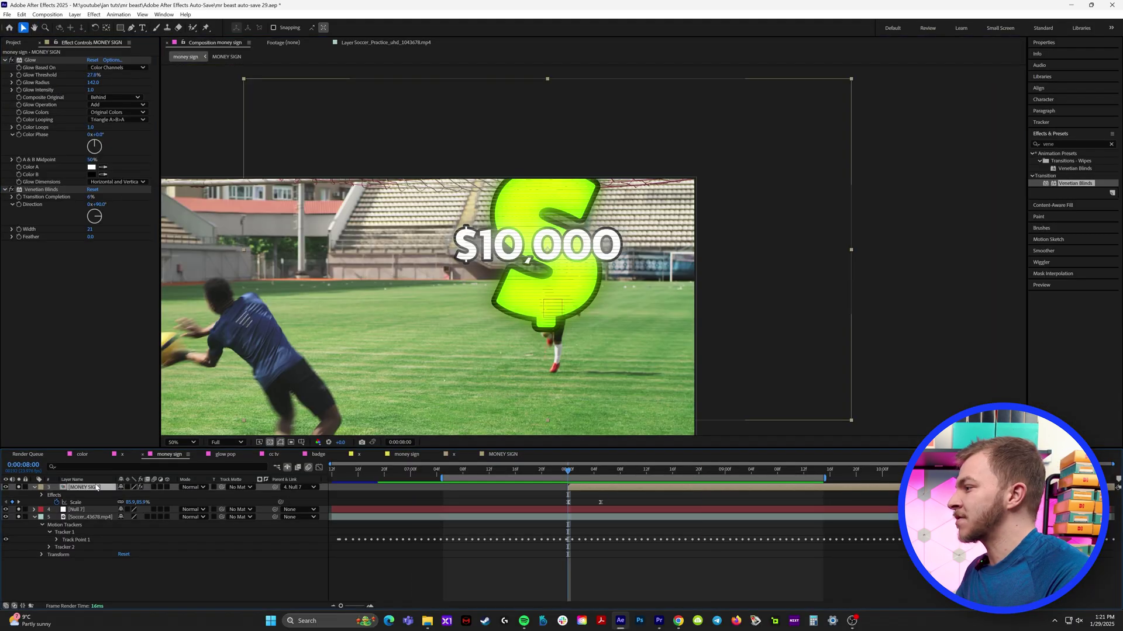
Step: Keyframe the MONEY SIGN opacity from 0% at 0:00:08:00 to 100% a few frames on, and preview the fade-in
{"action": "key", "text": "t"}
{"action": "left_click", "coordinate": [57, 496]}
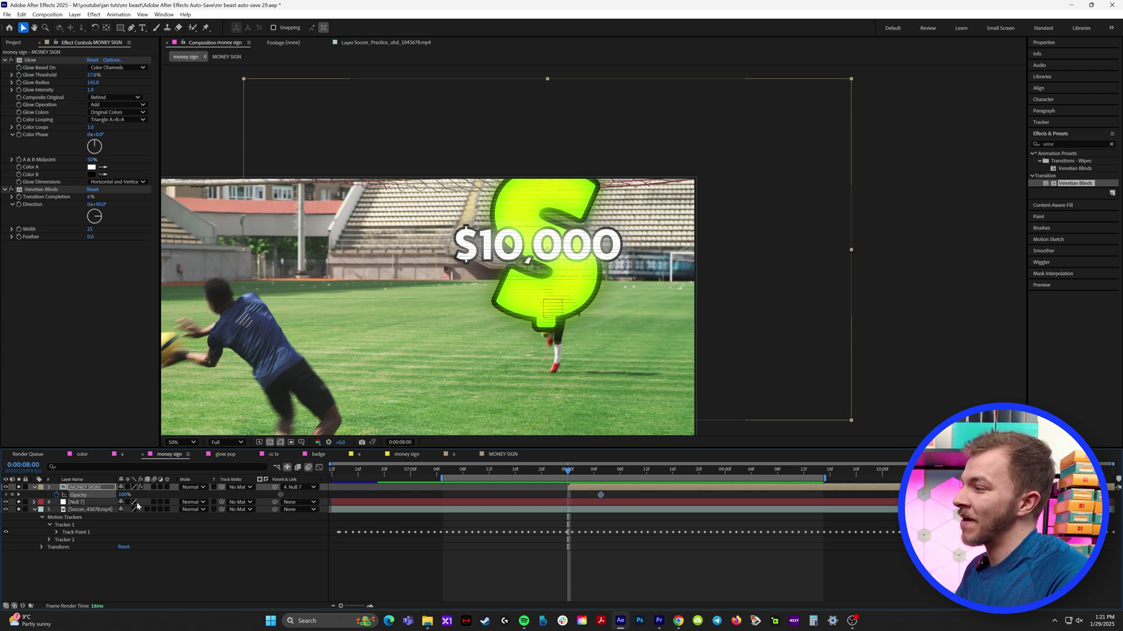
{"action": "left_click_drag", "start_coordinate": [122, 496], "coordinate": [75, 503]}
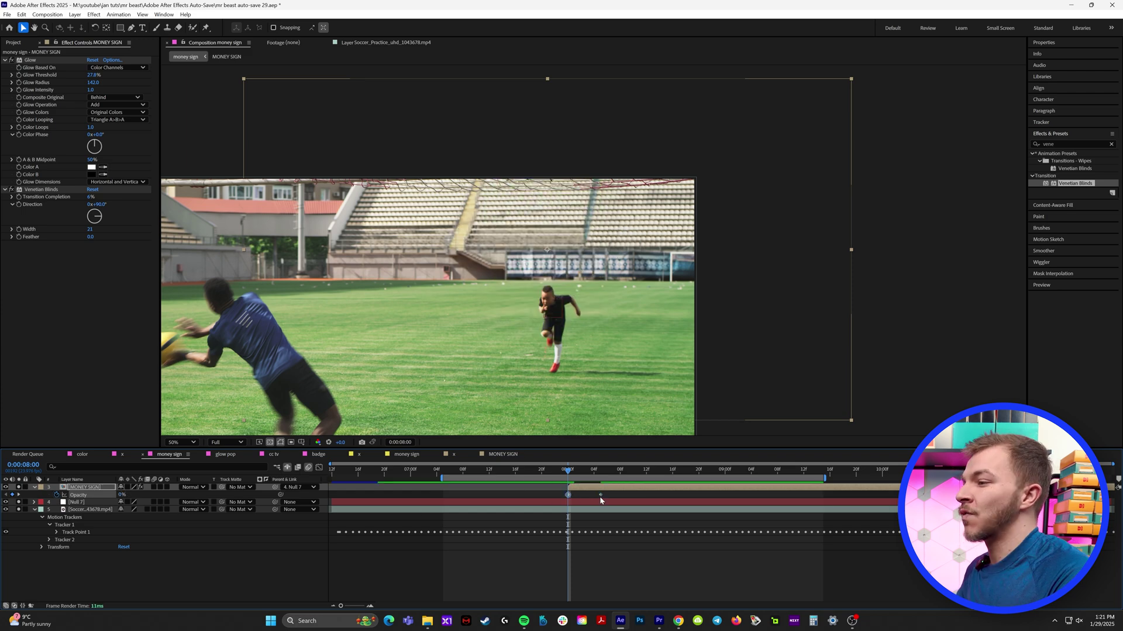
{"action": "key", "text": "space"}
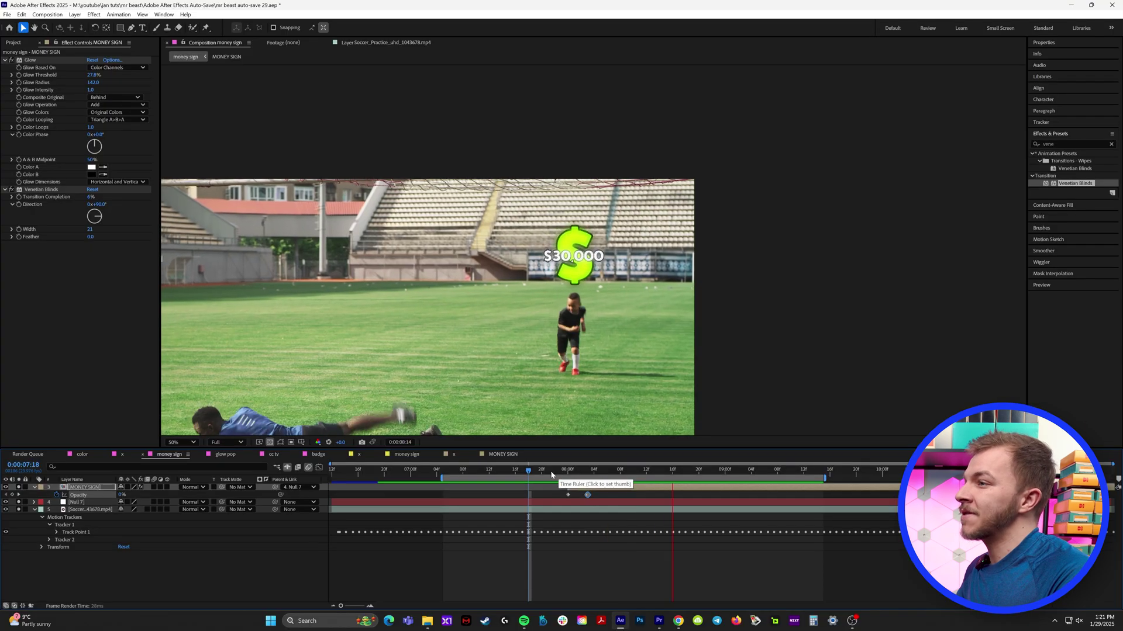
{"action": "left_click_drag", "start_coordinate": [553, 472], "coordinate": [576, 480]}
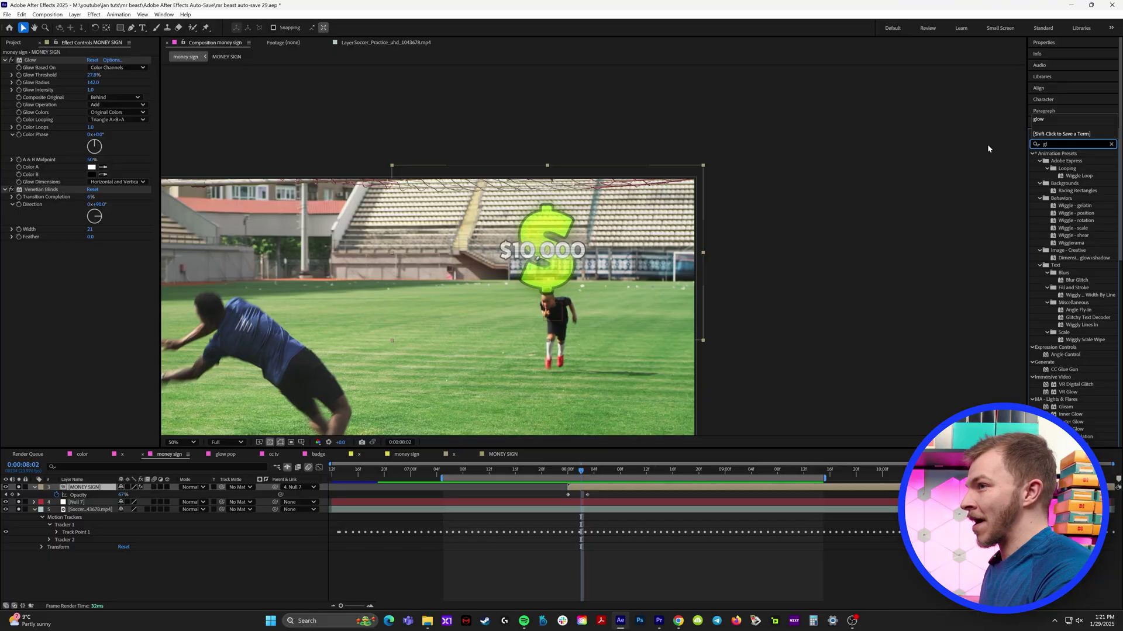
Step: Add a second Glow to the MONEY SIGN layer with keyframed threshold 100%, radius 625 and intensity 8, and check it around 0:00:08:04
{"action": "type", "text": "gloe"}
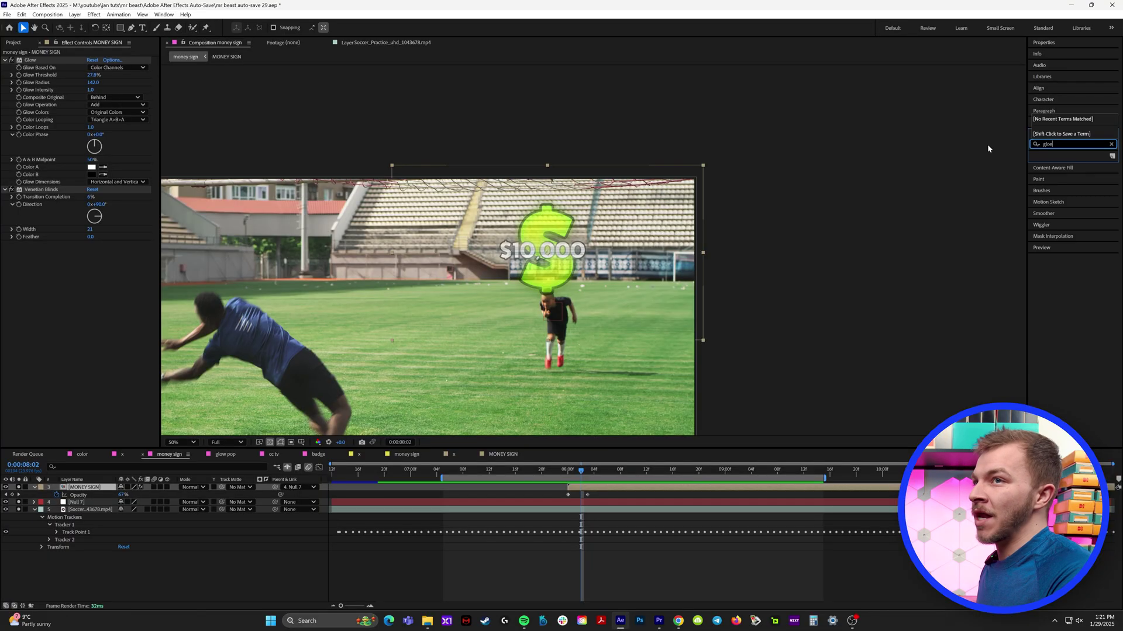
{"action": "type", "text": "w"}
{"action": "left_click_drag", "start_coordinate": [1064, 324], "coordinate": [113, 278]}
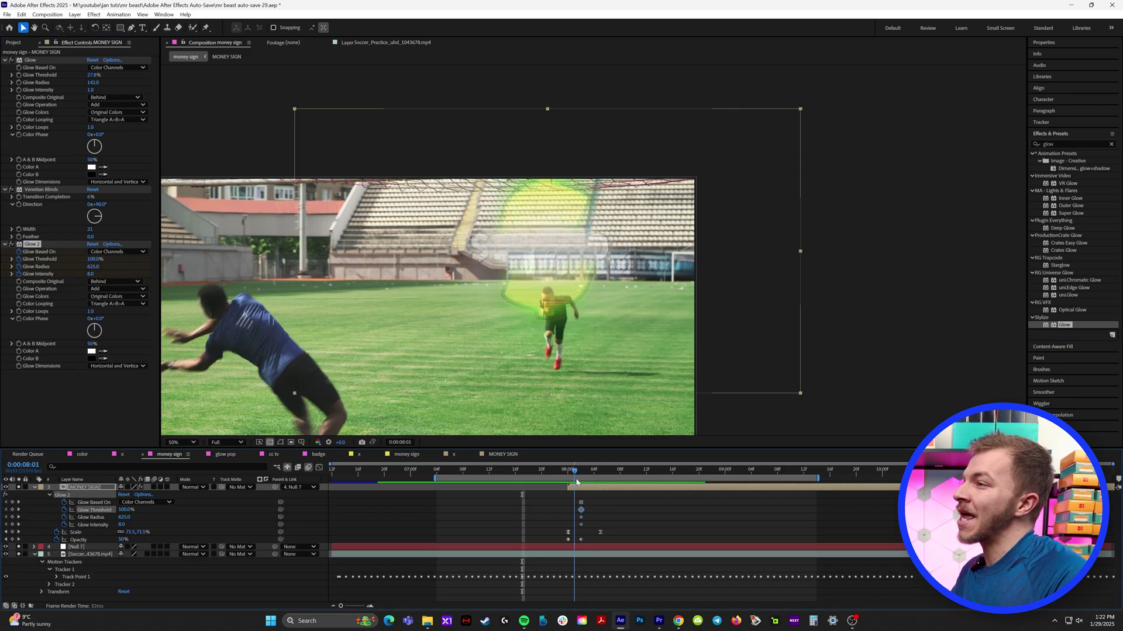
{"action": "left_click", "coordinate": [584, 483]}
{"action": "left_click_drag", "start_coordinate": [590, 484], "coordinate": [595, 486]}
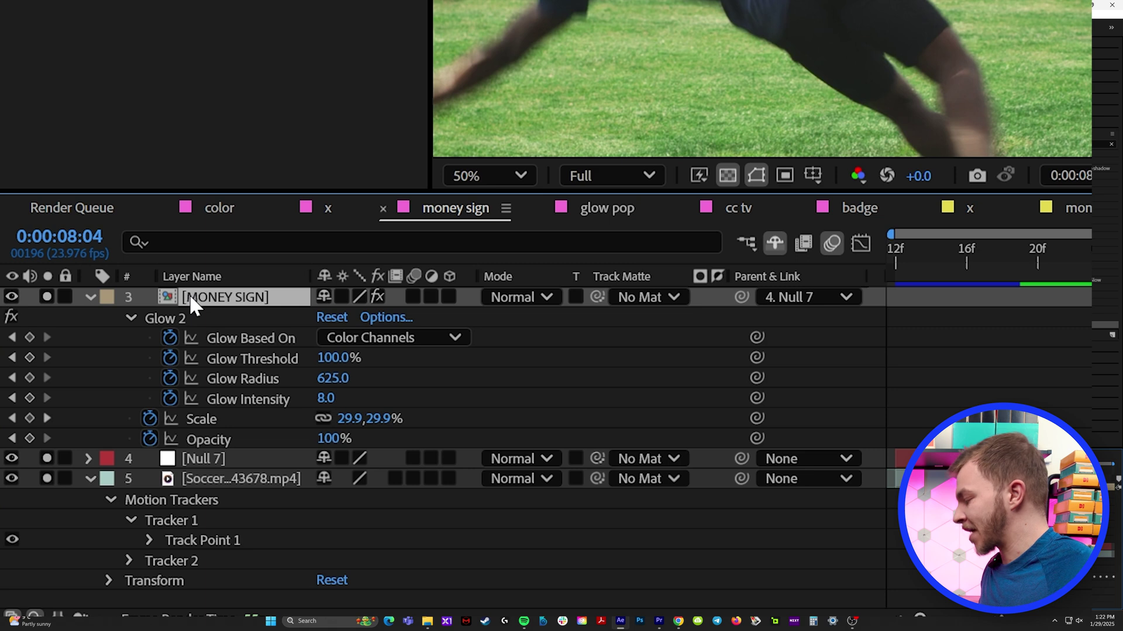
Step: Reveal the second glow's compositing options on the MONEY SIGN layer and keyframe its Effect Opacity at 100%
{"action": "key", "text": "e"}
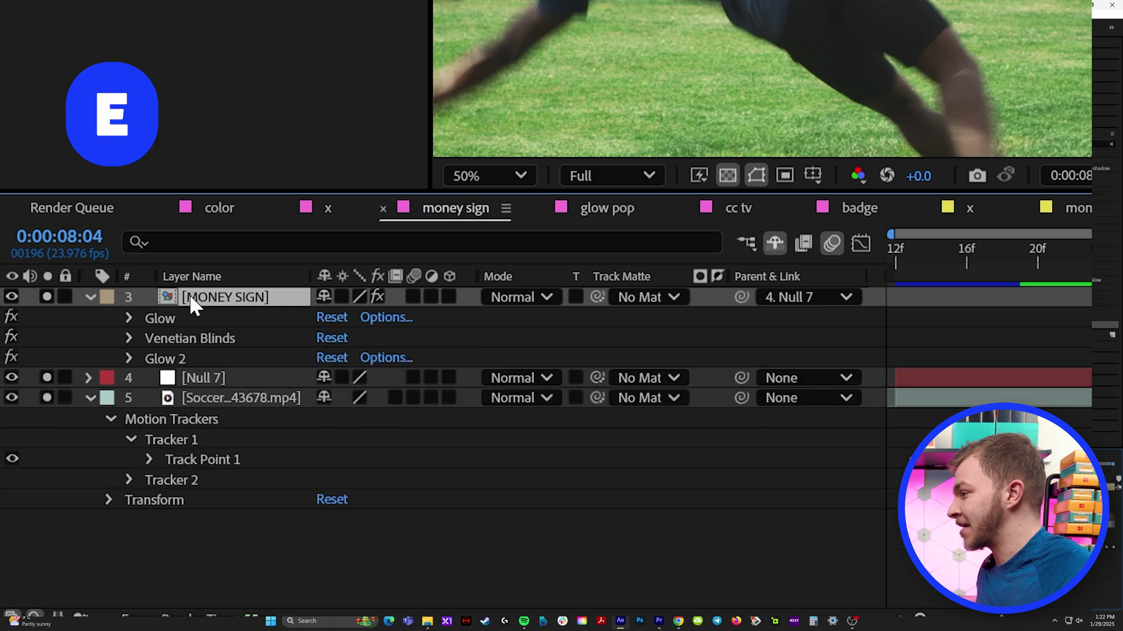
{"action": "left_click", "coordinate": [129, 359]}
{"action": "scroll", "coordinate": [127, 368], "scroll_direction": "down", "scroll_amount": 5}
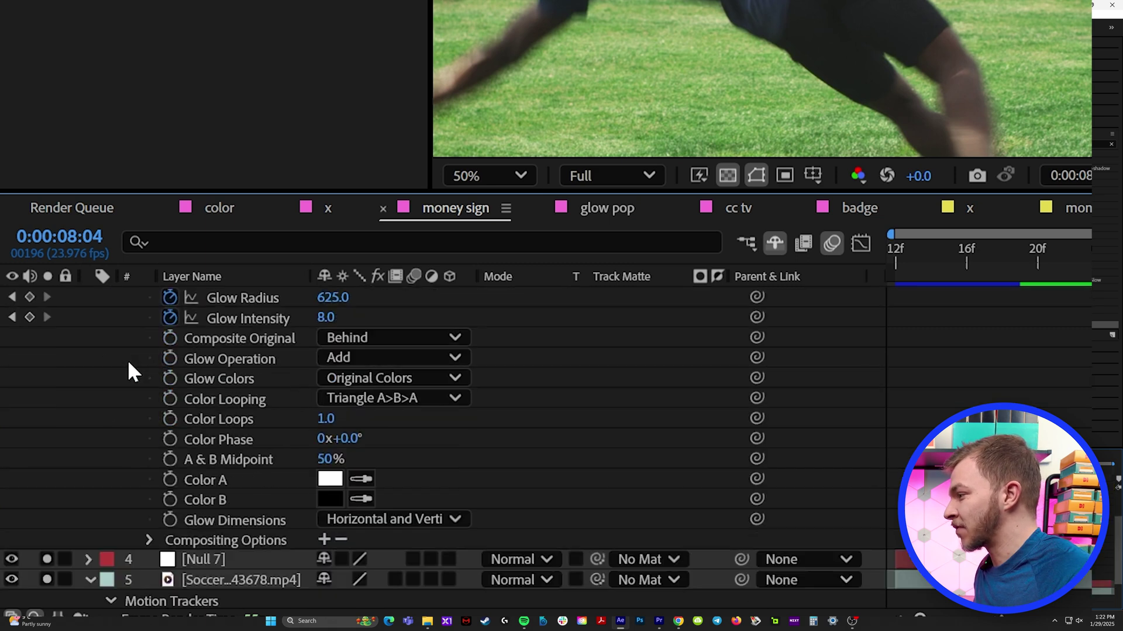
{"action": "left_click", "coordinate": [151, 480]}
{"action": "scroll", "coordinate": [151, 483], "scroll_direction": "down", "scroll_amount": 2}
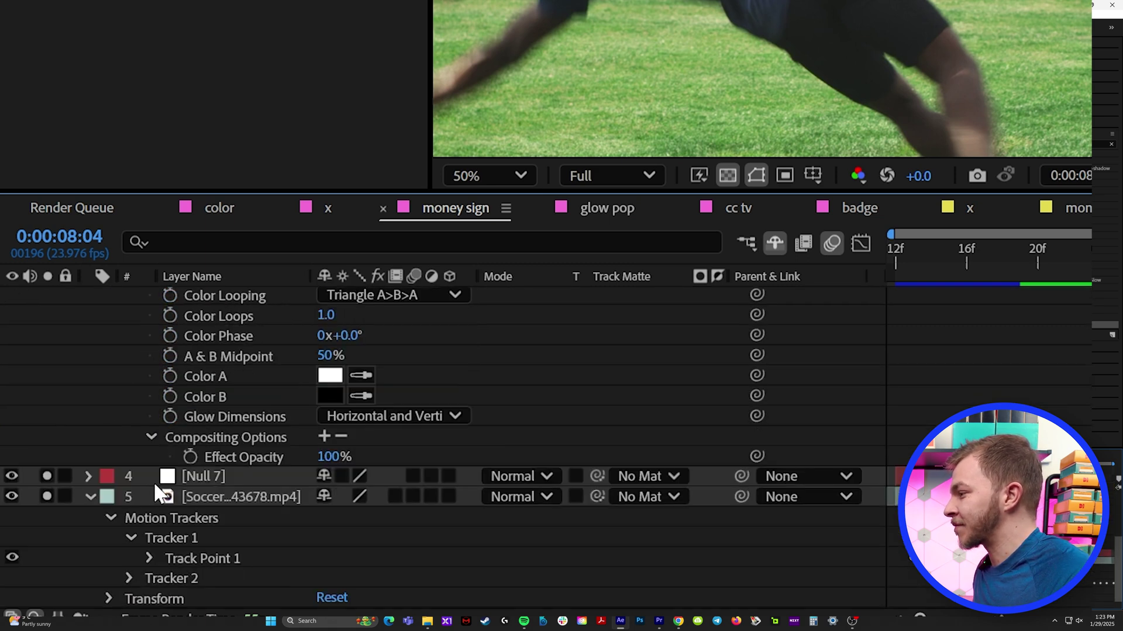
{"action": "left_click", "coordinate": [190, 457]}
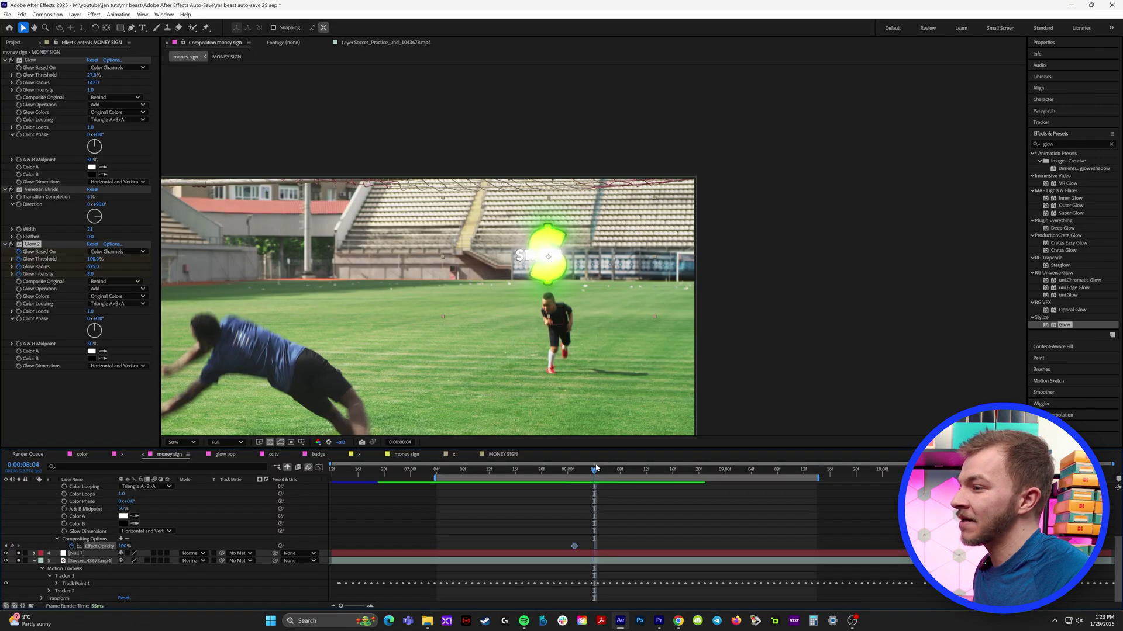
{"action": "left_click_drag", "start_coordinate": [596, 468], "coordinate": [627, 468]}
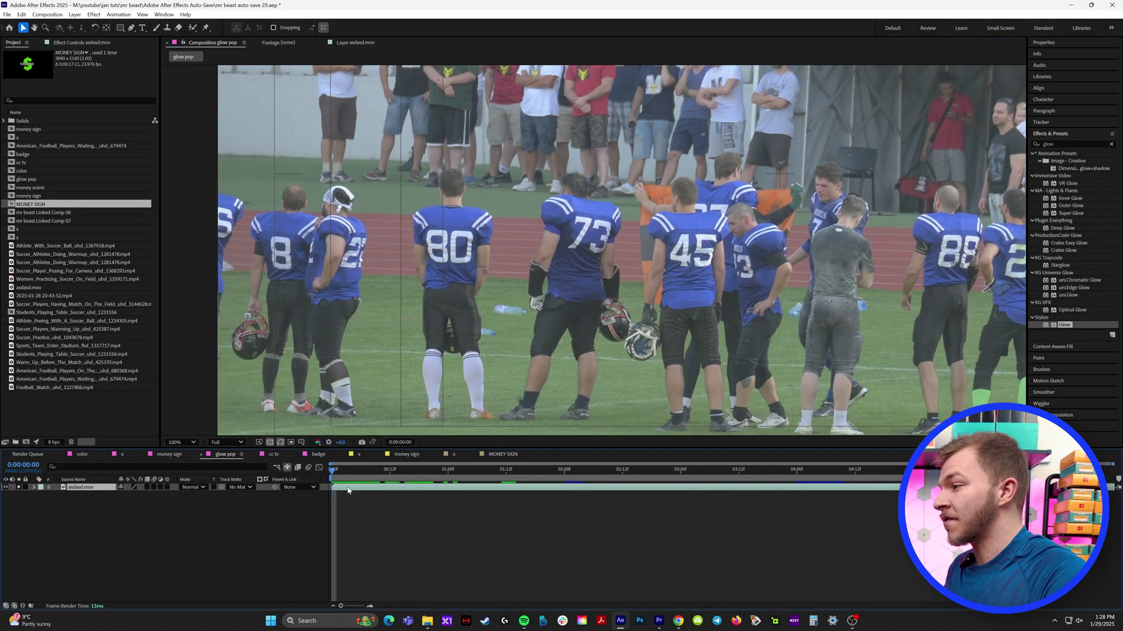
Step: Rotoscope player 80 in the glow pop composition's football clip with the Roto Brush, check the propagation, and freeze it
{"action": "left_click", "coordinate": [193, 27]}
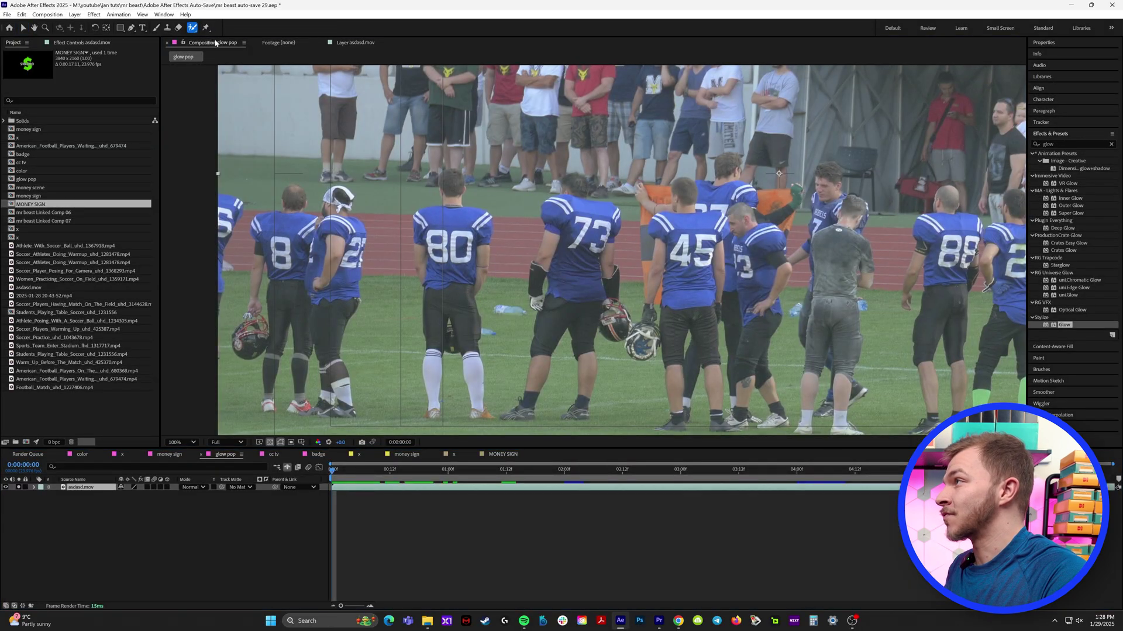
{"action": "double_click", "coordinate": [410, 271]}
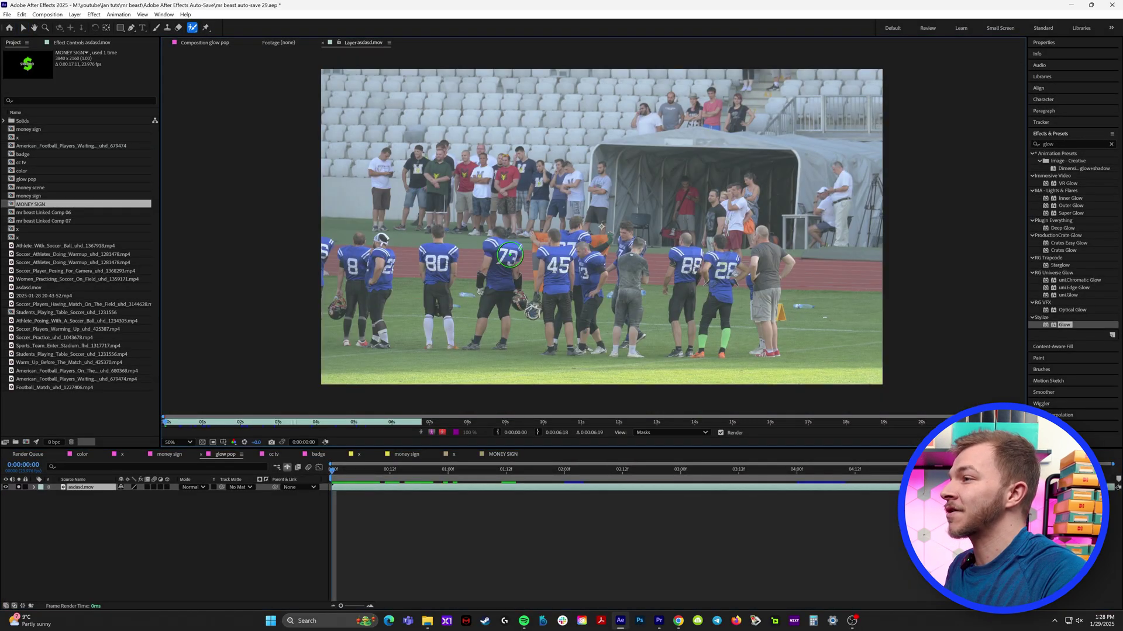
{"action": "scroll", "coordinate": [504, 254], "scroll_direction": "up", "scroll_amount": 2}
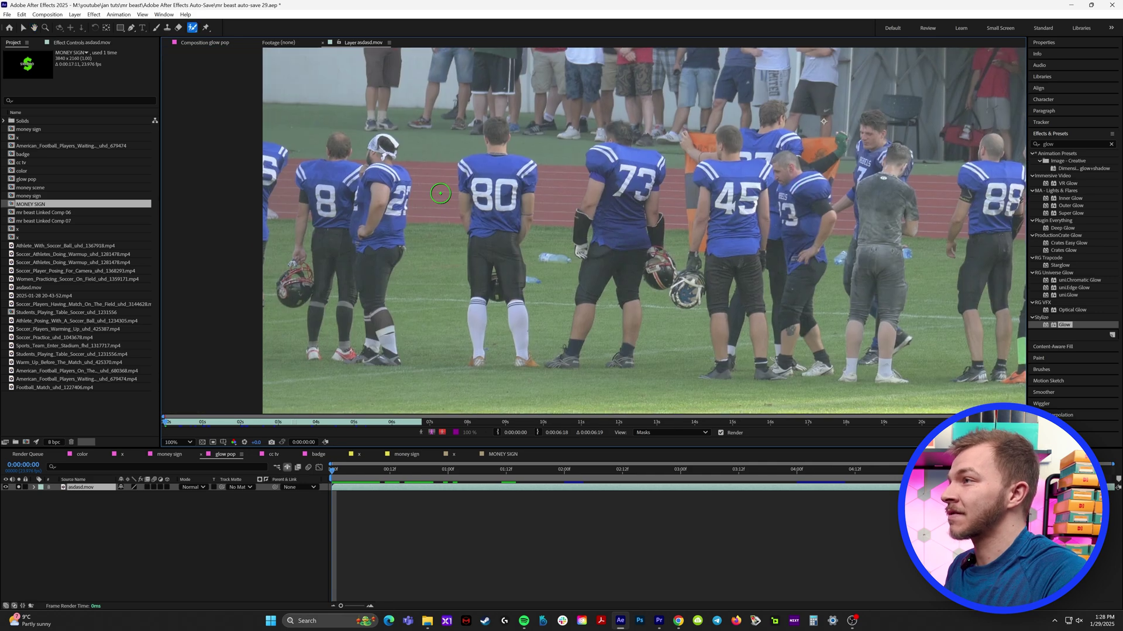
{"action": "left_click_drag", "start_coordinate": [403, 96], "coordinate": [408, 212]}
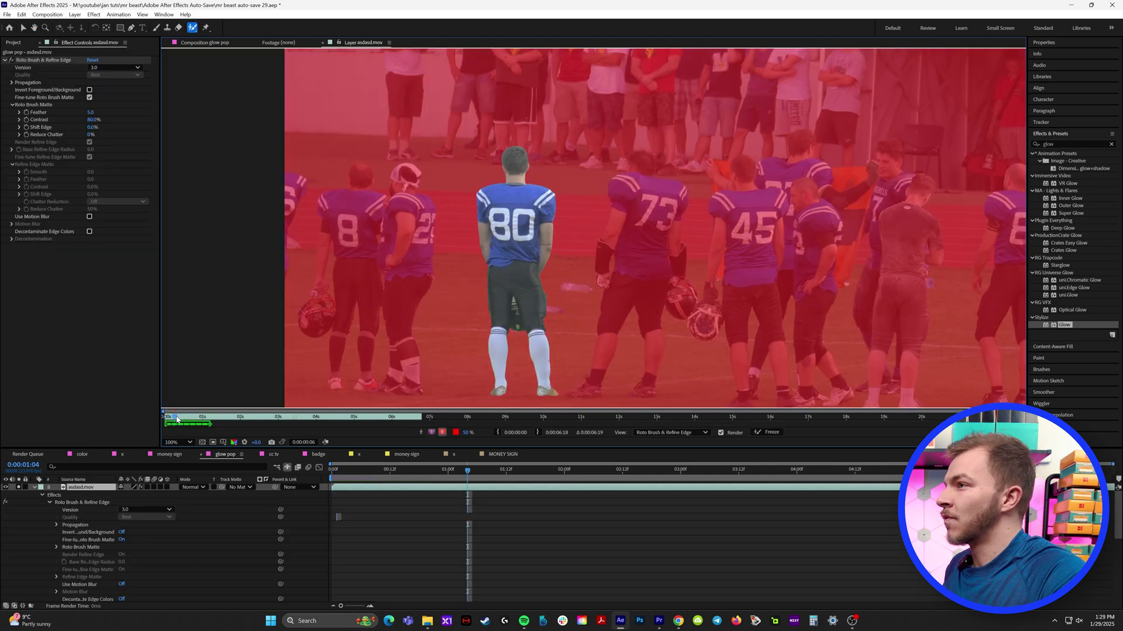
{"action": "left_click_drag", "start_coordinate": [177, 419], "coordinate": [168, 419]}
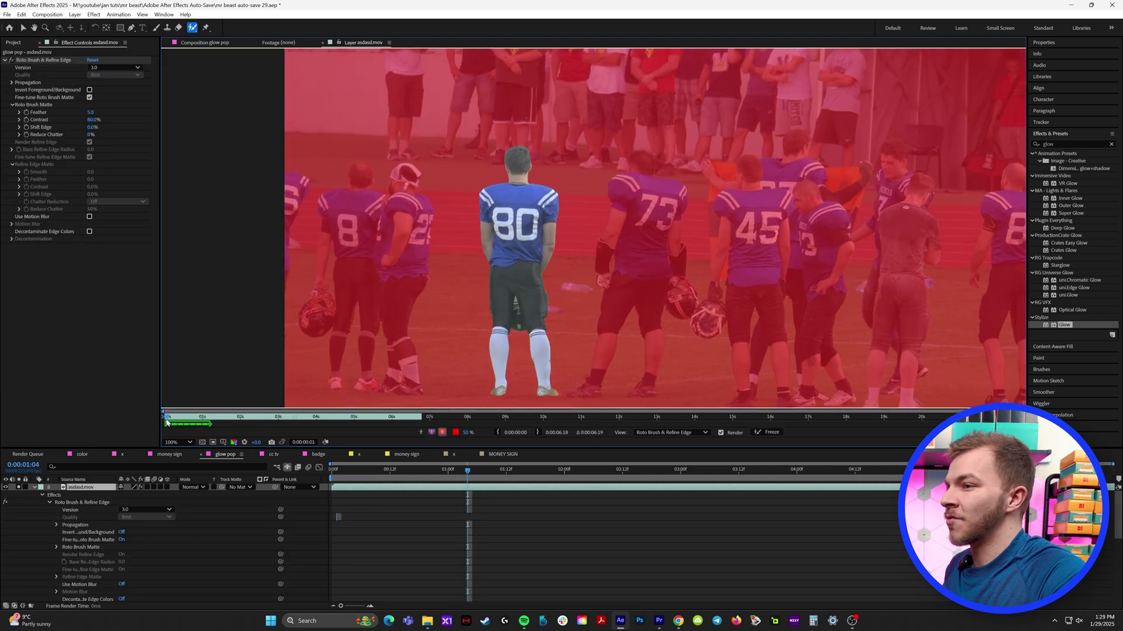
{"action": "left_click", "coordinate": [767, 432]}
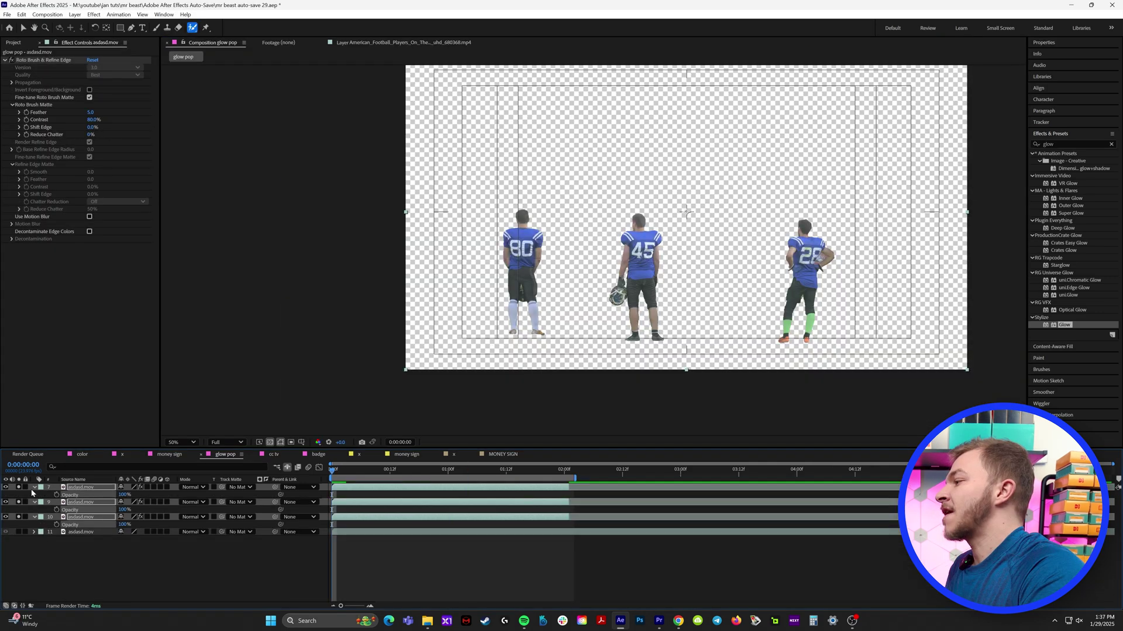
Step: Set the blending mode of the player 80 cutout layer to Add
{"action": "left_click", "coordinate": [33, 490]}
{"action": "key", "text": "space"}
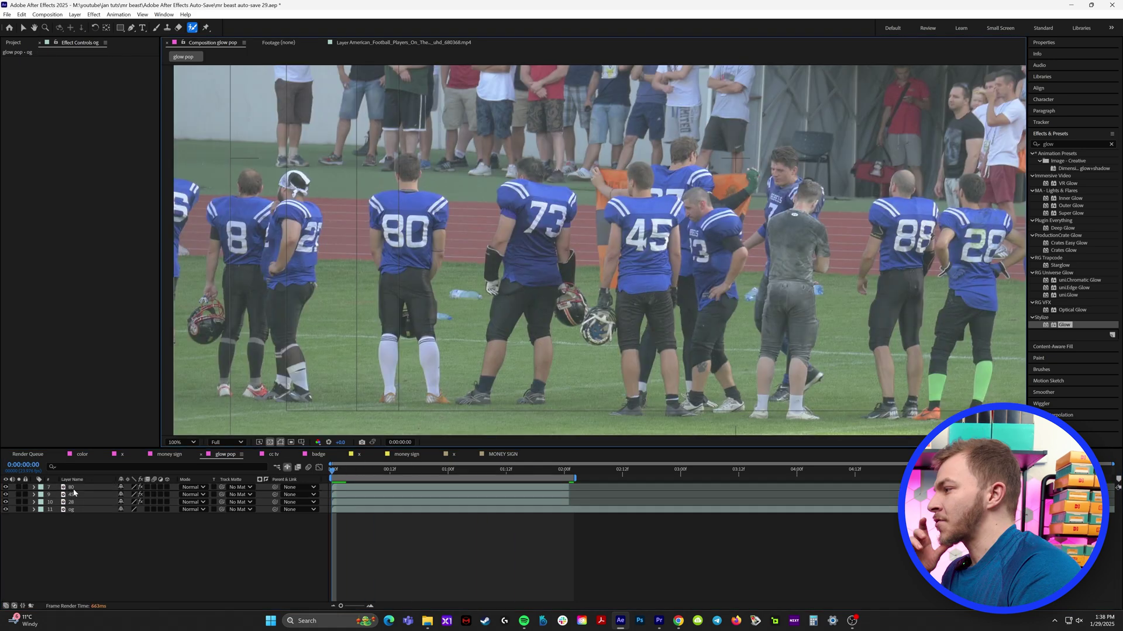
{"action": "left_click", "coordinate": [191, 495]}
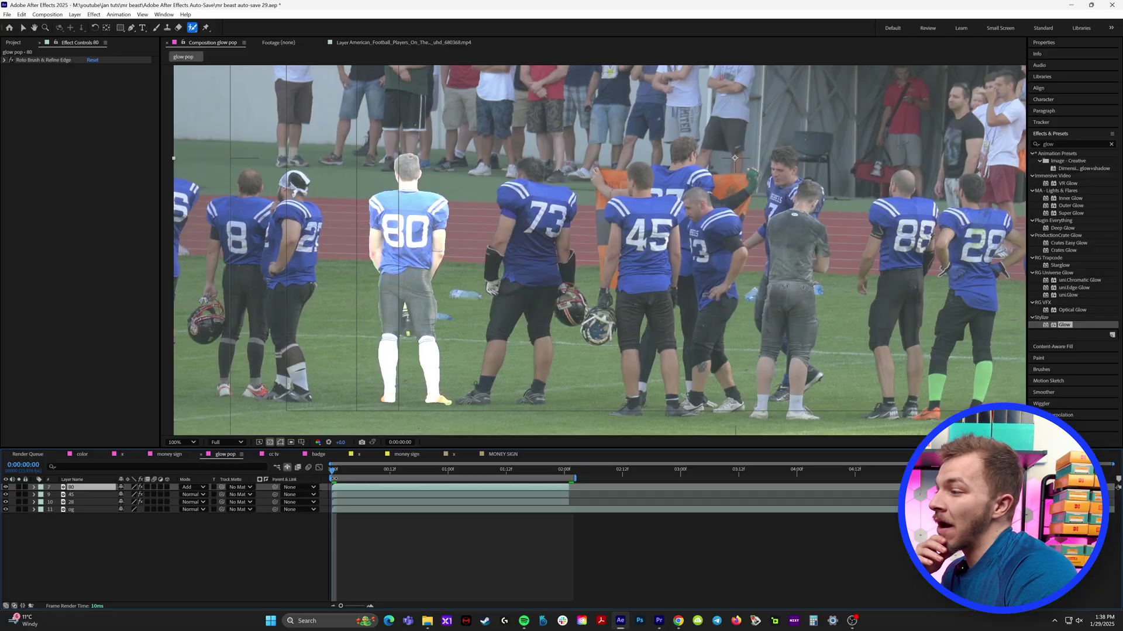
Step: Apply the Tint effect to the player 80 cutout layer at 0:00:00:12 and choose its Map White To color
{"action": "left_click_drag", "start_coordinate": [334, 471], "coordinate": [392, 485]}
{"action": "double_click", "coordinate": [1056, 143]}
{"action": "key", "text": "BackSpace"}
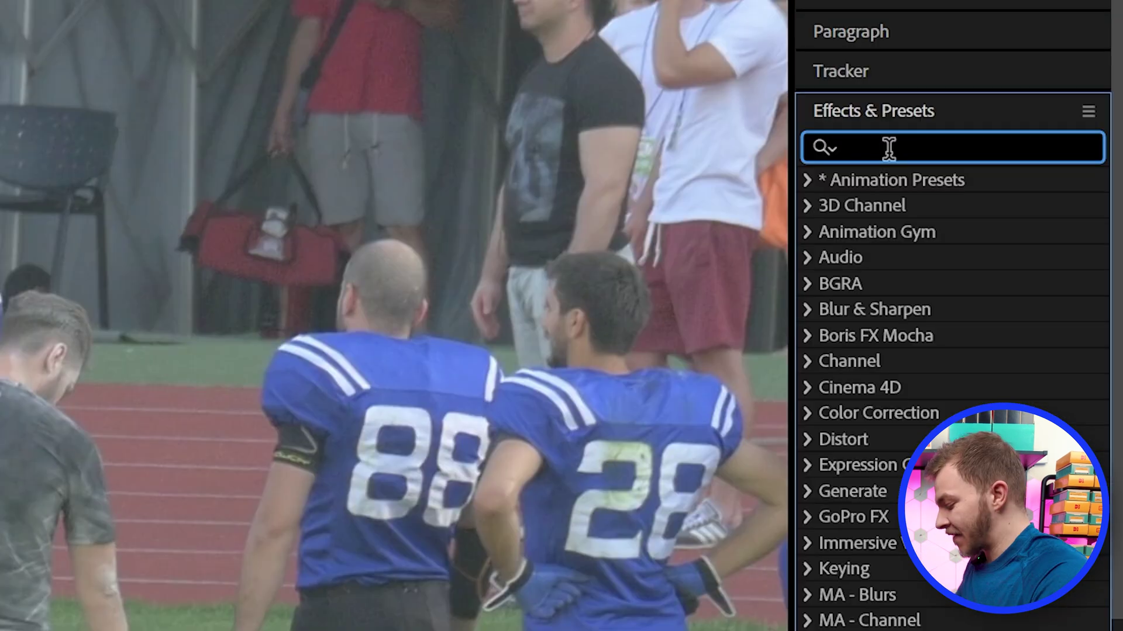
{"action": "type", "text": "tint"}
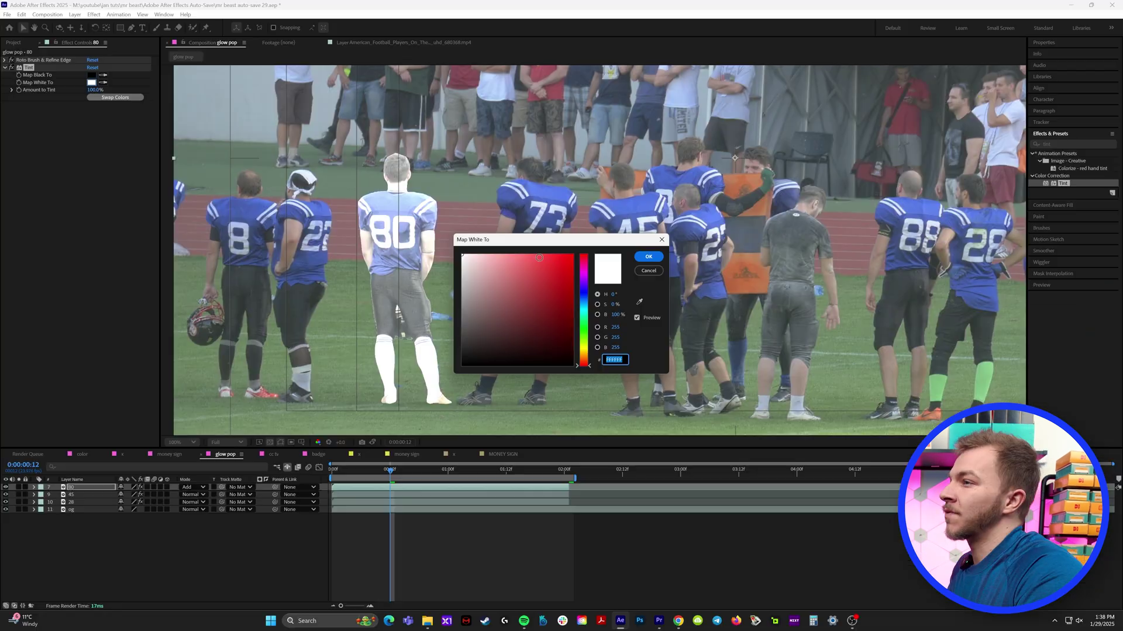
{"action": "left_click", "coordinate": [650, 346]}
{"action": "left_click", "coordinate": [635, 252]}
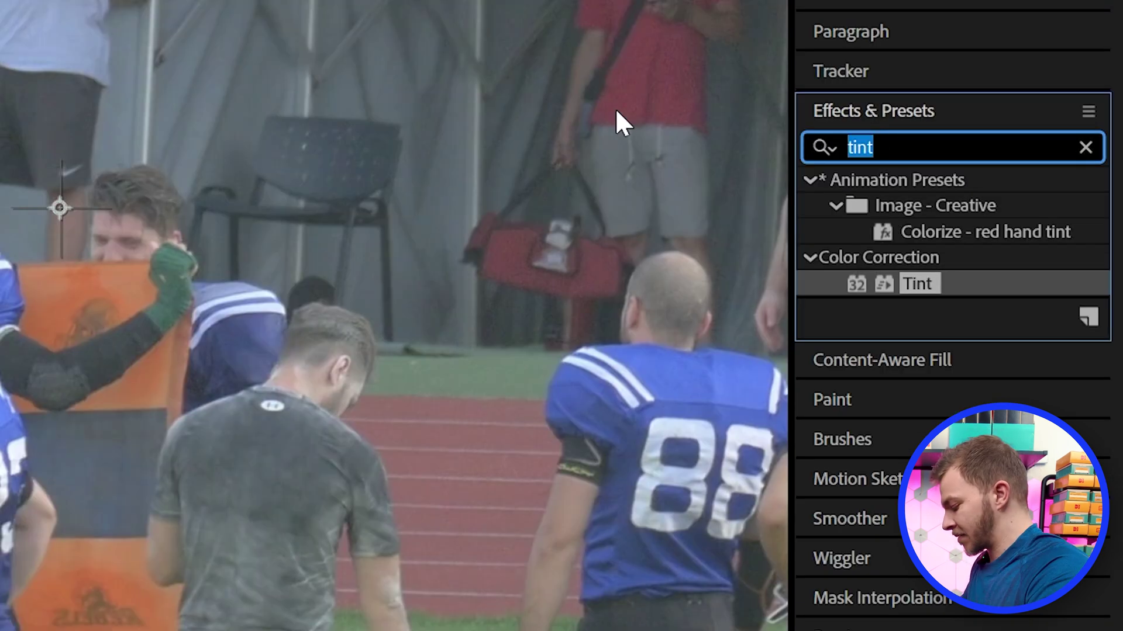
Step: Apply Venetian Blinds to the player 80 layer with Direction 90°, Transition Completion 9% and Width 9
{"action": "type", "text": "vene"}
{"action": "double_click", "coordinate": [963, 284]}
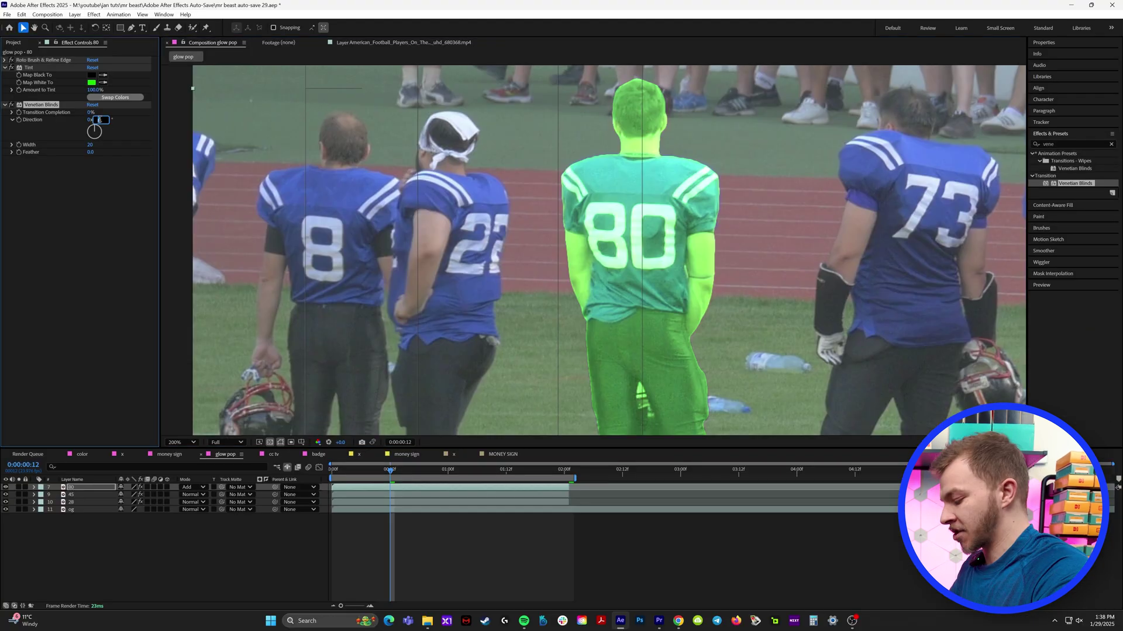
{"action": "type", "text": "90"}
{"action": "key", "text": "Return"}
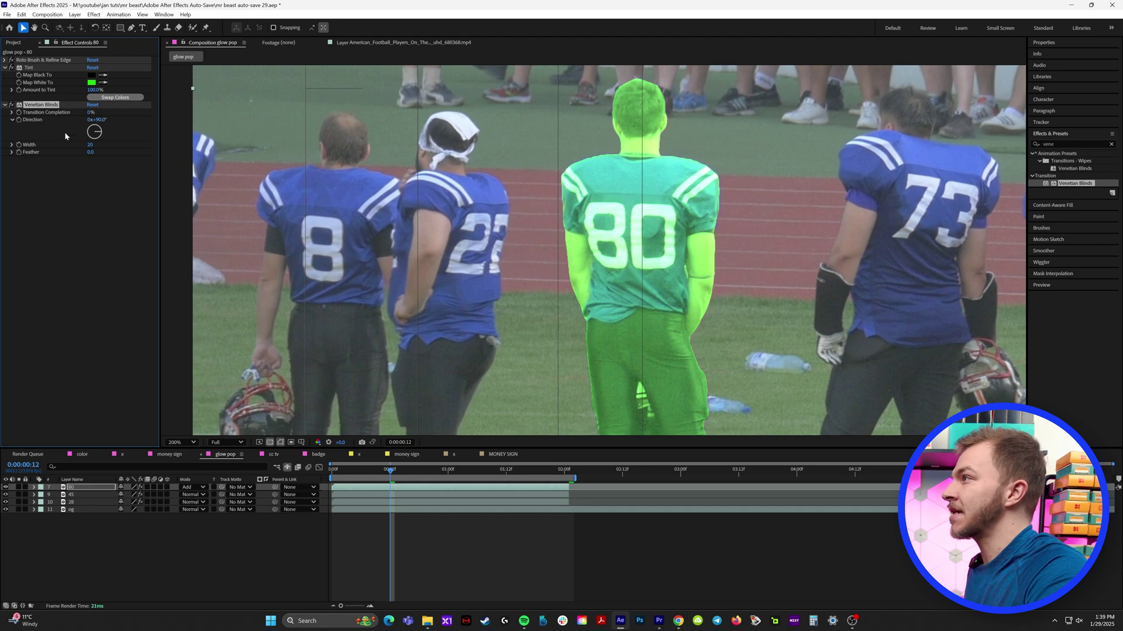
{"action": "left_click_drag", "start_coordinate": [90, 111], "coordinate": [93, 149]}
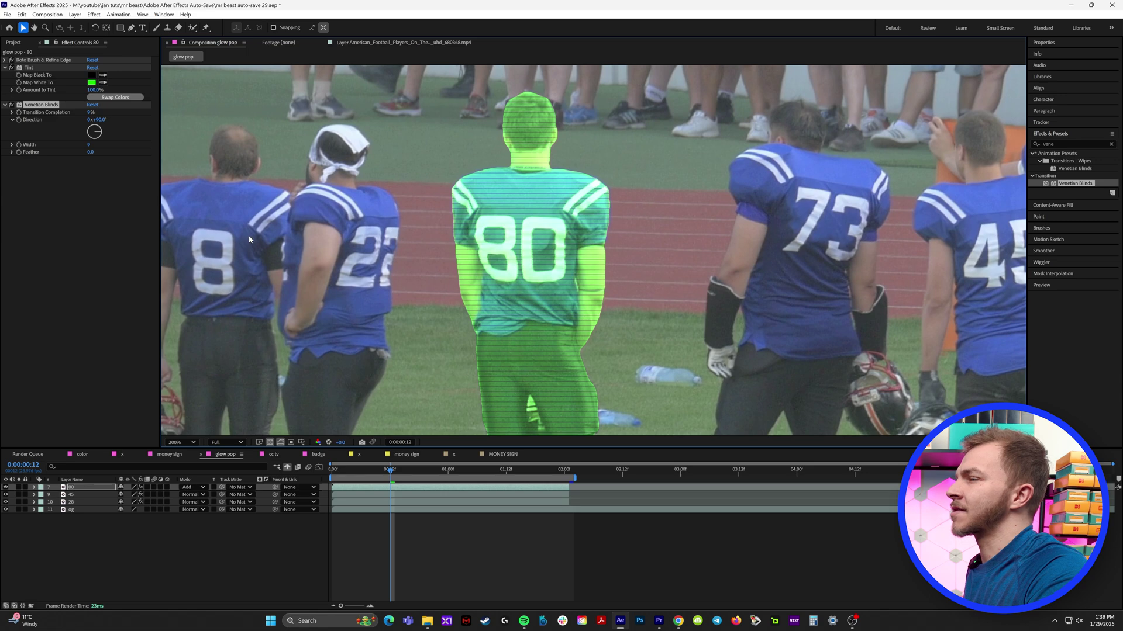
Step: Apply the Stylize Glow effect to the player 80 layer with Glow Threshold 48.2% and Glow Radius 114
{"action": "left_click", "coordinate": [1079, 144]}
{"action": "type", "text": "glow"}
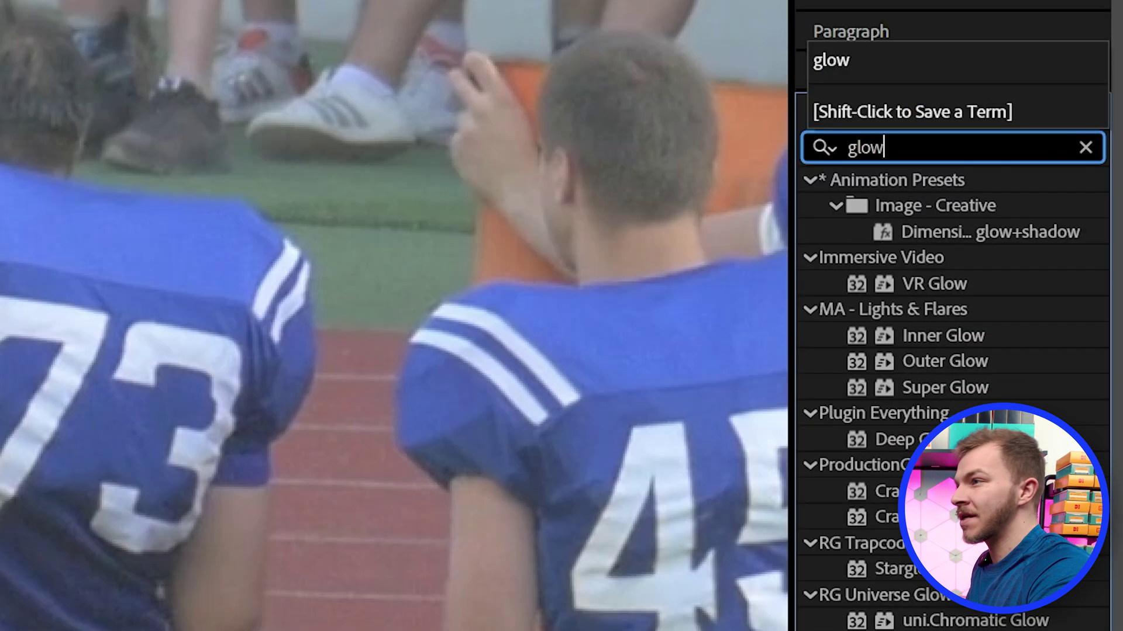
{"action": "double_click", "coordinate": [1064, 325]}
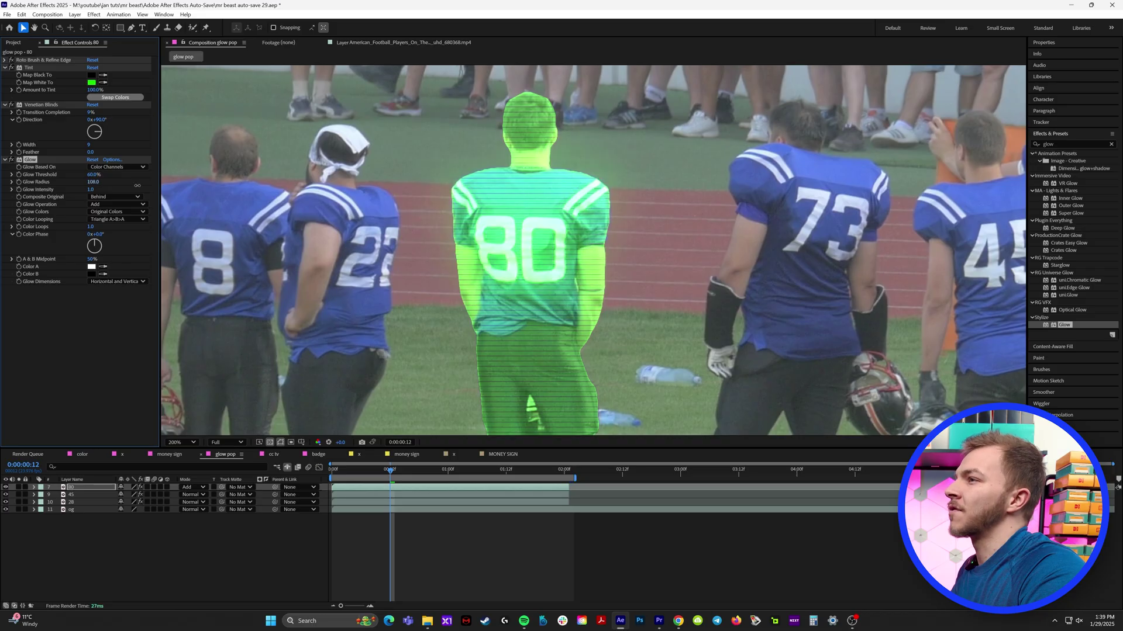
{"action": "left_click_drag", "start_coordinate": [137, 185], "coordinate": [77, 181]}
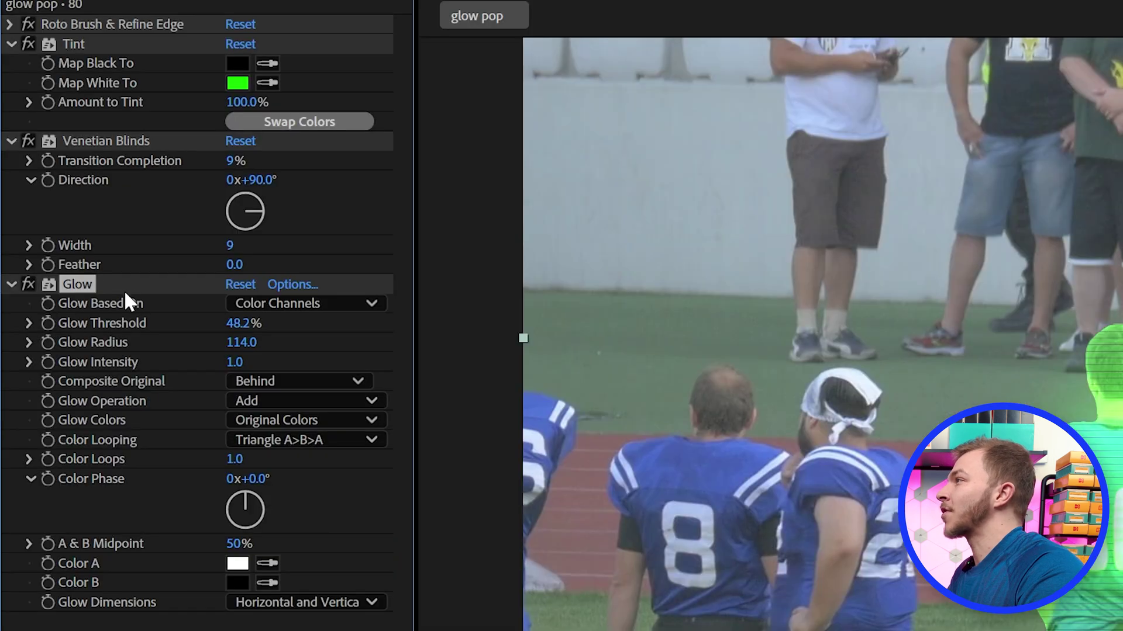
Step: Keyframe the player 80 layer's Amount to Tint, Glow Radius and Glow Intensity at their current values at 0:00:00:06
{"action": "left_click", "coordinate": [47, 103]}
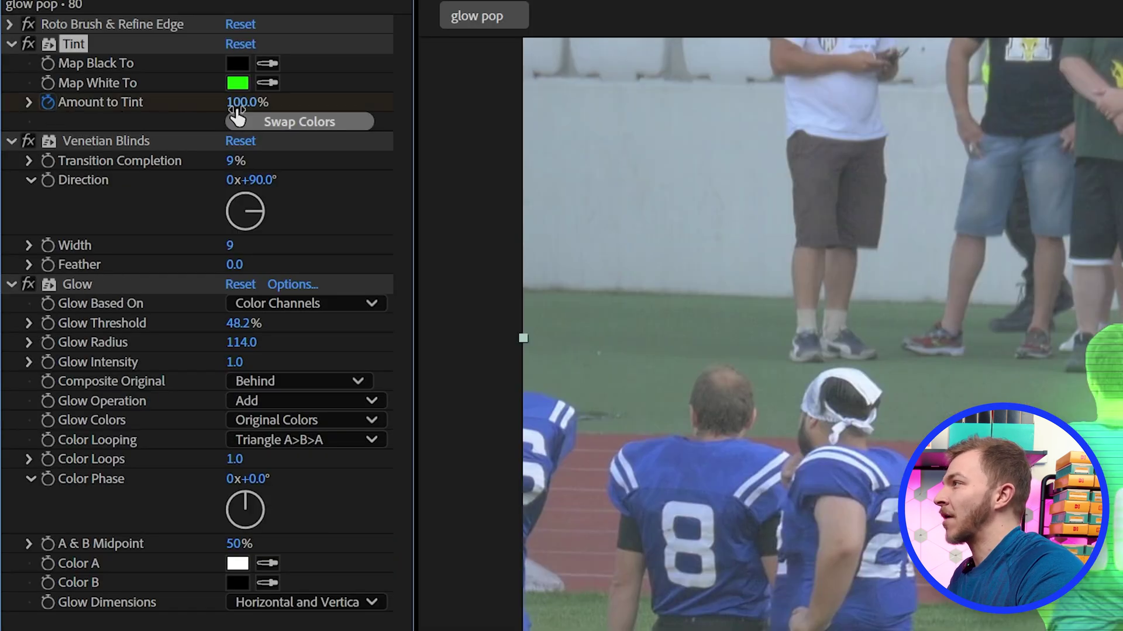
{"action": "left_click", "coordinate": [46, 343]}
{"action": "left_click", "coordinate": [45, 361]}
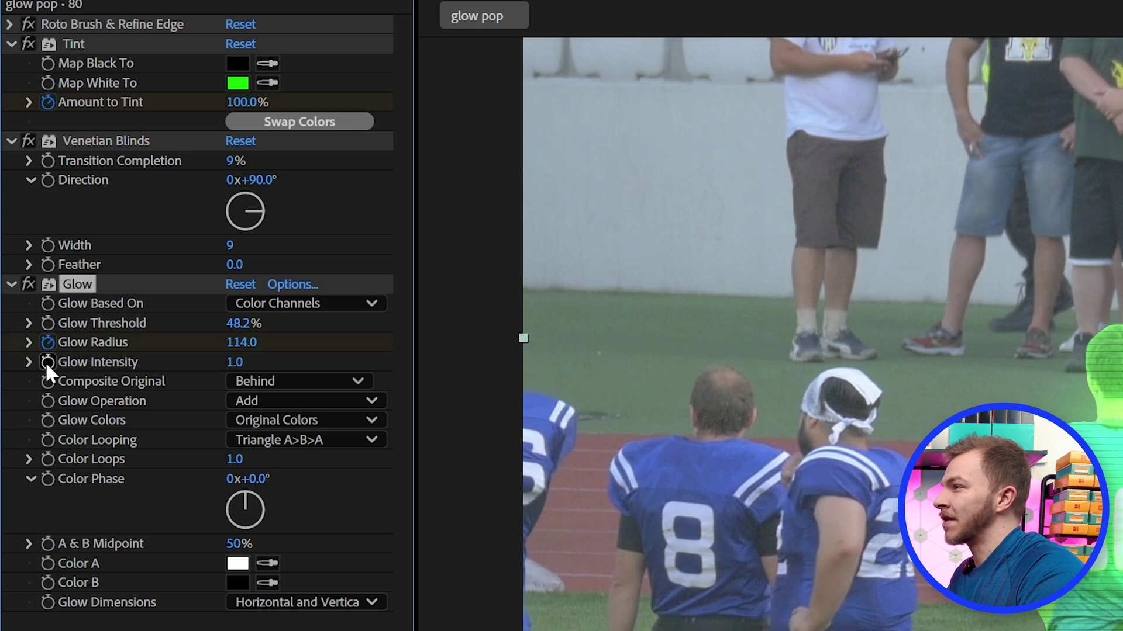
Step: At 0:00:00:04, keyframe Amount to Tint at 0%, Glow Intensity at 4.4 and Glow Radius at 186
{"action": "left_click_drag", "start_coordinate": [361, 470], "coordinate": [346, 474]}
{"action": "left_click", "coordinate": [94, 90]}
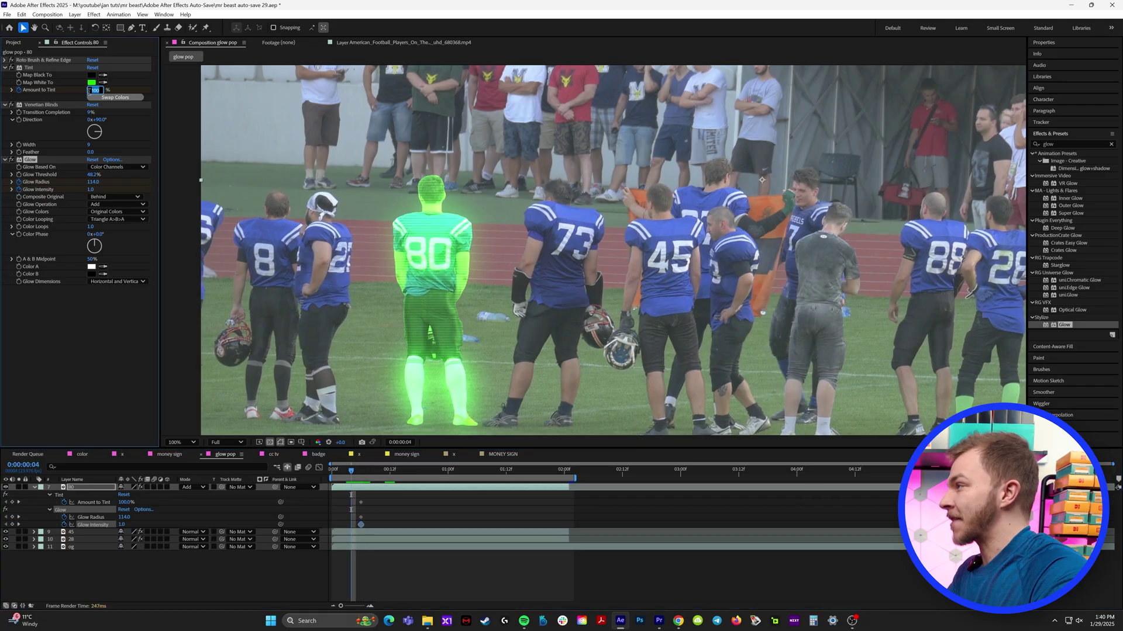
{"action": "key", "text": "Return"}
{"action": "left_click_drag", "start_coordinate": [90, 189], "coordinate": [236, 200]}
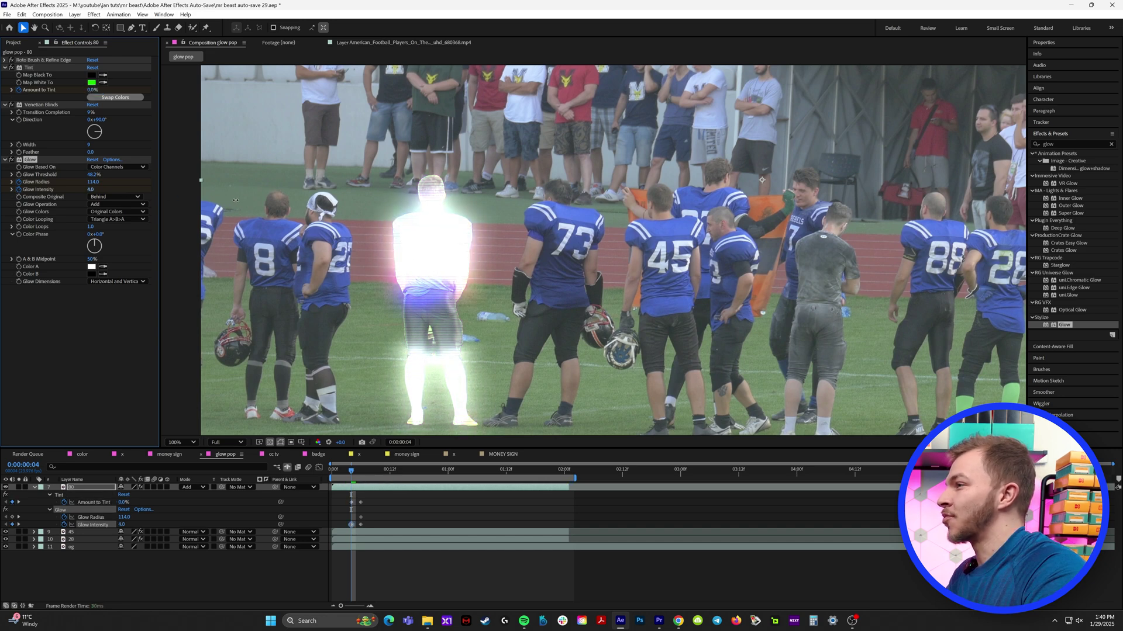
{"action": "left_click_drag", "start_coordinate": [93, 182], "coordinate": [135, 188]}
{"action": "mouse_move", "coordinate": [352, 480]}
{"action": "left_mouse_down"}
{"action": "mouse_move", "coordinate": [363, 481]}
{"action": "mouse_move", "coordinate": [351, 480]}
{"action": "left_mouse_up"}
Step: Keyframe the player 80 layer's Opacity from 0% at 0:00:00:04 to 100% at 0:00:00:06
{"action": "key", "text": "t"}
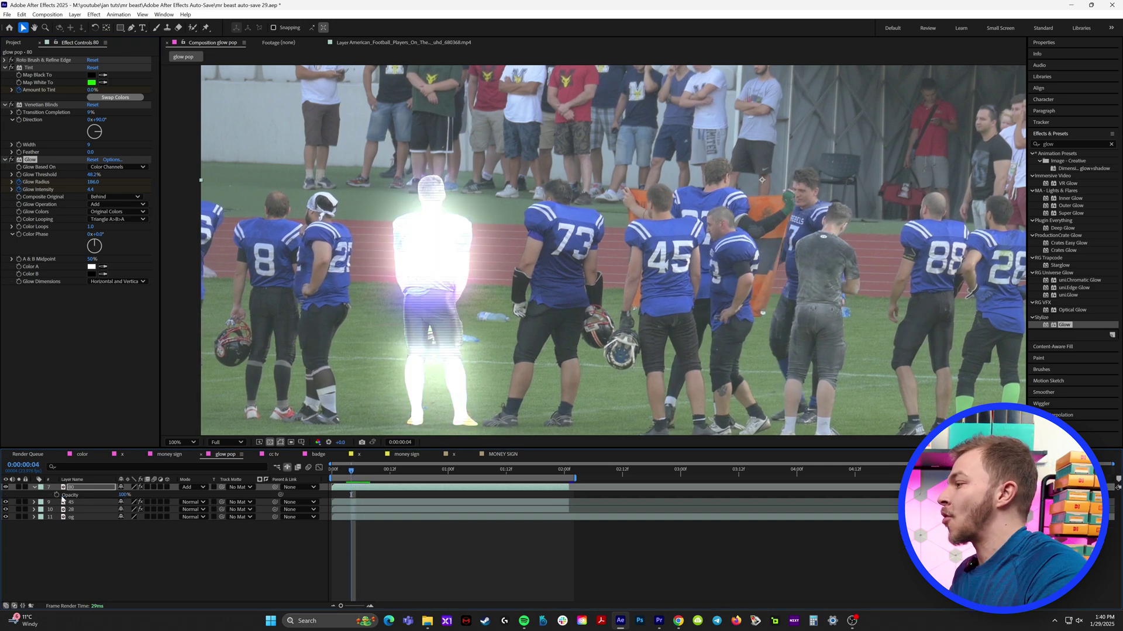
{"action": "key", "text": "u"}
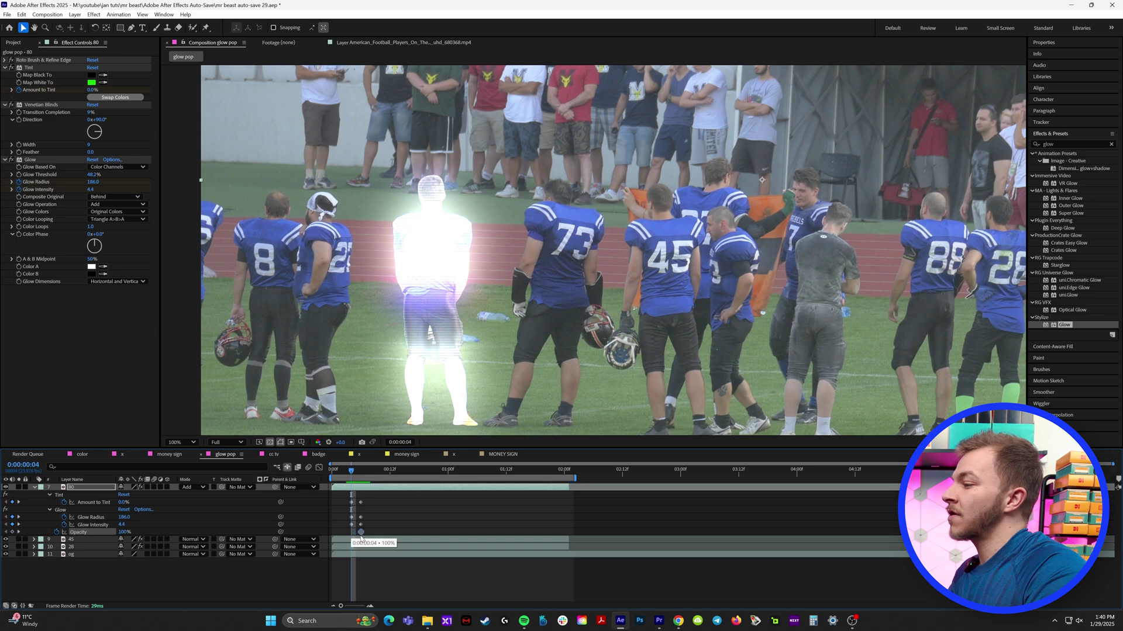
{"action": "left_click_drag", "start_coordinate": [121, 532], "coordinate": [120, 533]}
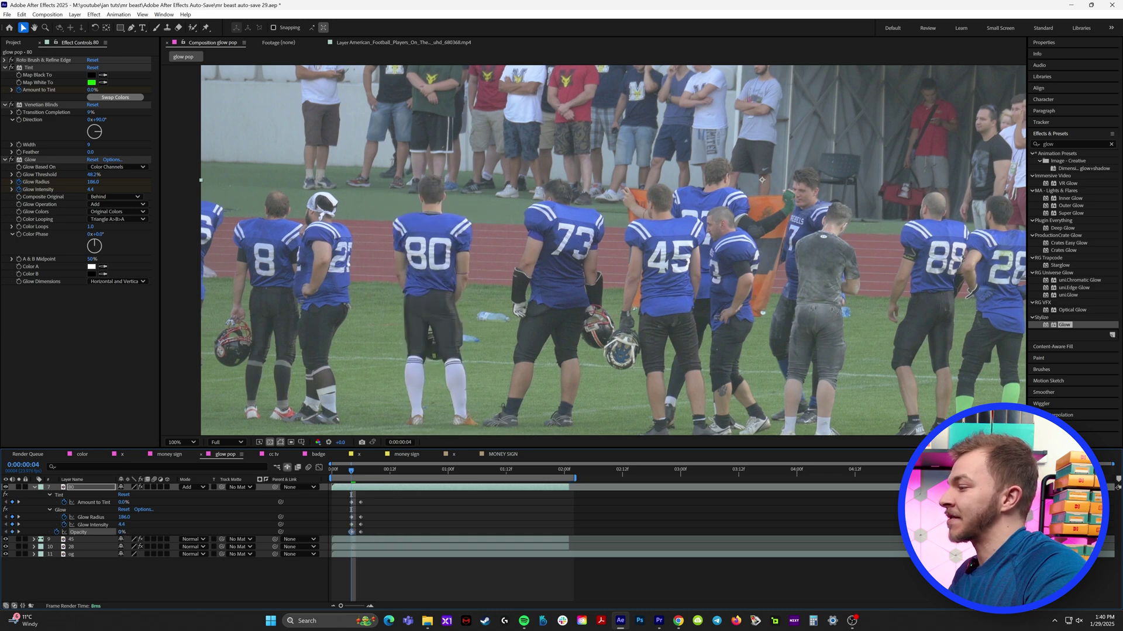
Step: Check the flash frame by frame, shift the Glow Radius and Glow Intensity keyframes two frames later to begin at 0:00:00:06, and preview
{"action": "key", "text": "Page_Down"}
{"action": "key", "text": "Page_Down"}
{"action": "key", "text": "Page_Down"}
{"action": "key", "text": "Page_Down"}
{"action": "key", "text": "Page_Up"}
{"action": "key", "text": "Page_Up"}
{"action": "key", "text": "Page_Up"}
{"action": "key", "text": "Page_Up"}
{"action": "key", "text": "Page_Down"}
{"action": "key", "text": "Page_Up"}
{"action": "key", "text": "Page_Up"}
{"action": "key", "text": "Page_Down"}
{"action": "key", "text": "Page_Down"}
{"action": "key", "text": "Page_Down"}
{"action": "left_click_drag", "start_coordinate": [351, 524], "coordinate": [358, 531]}
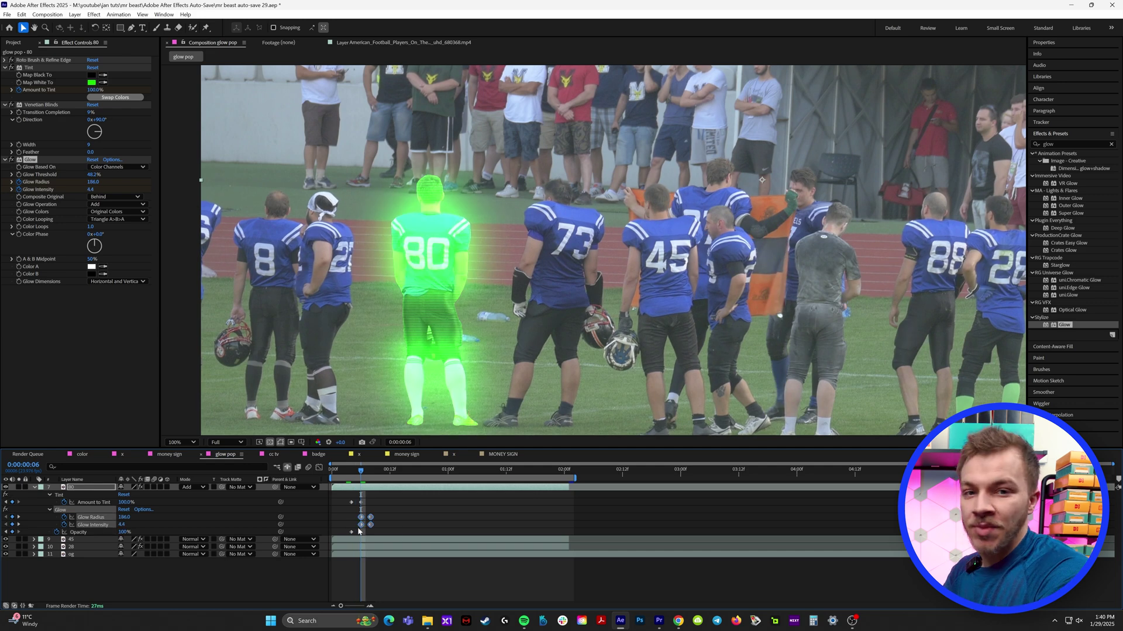
{"action": "key", "text": "space"}
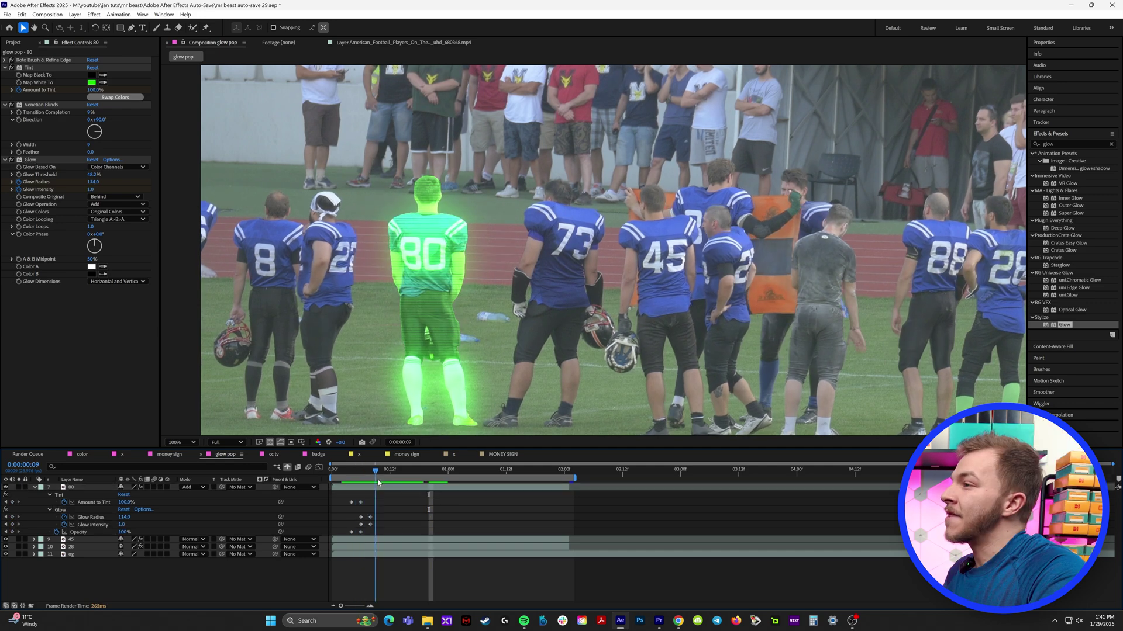
Step: Keyframe the player 80 layer's Glow Intensity to 0 and Opacity to 0% at about 0:00:00:18, and preview the fade-out
{"action": "left_click_drag", "start_coordinate": [123, 525], "coordinate": [70, 507]}
{"action": "left_click_drag", "start_coordinate": [124, 533], "coordinate": [63, 532]}
{"action": "left_click", "coordinate": [337, 470]}
{"action": "key", "text": "space"}
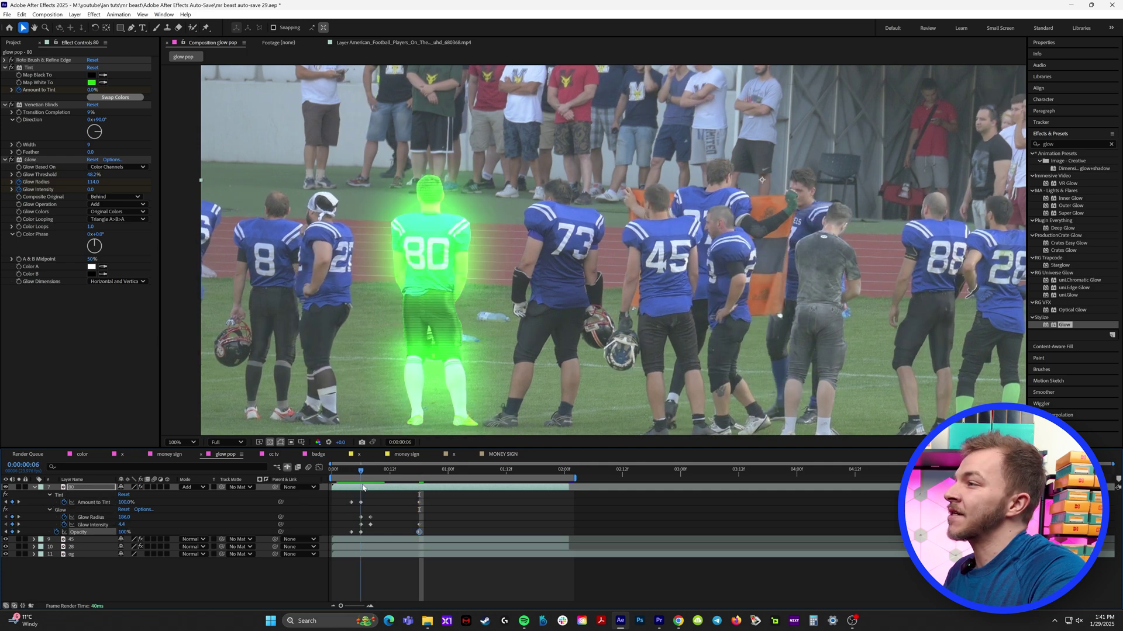
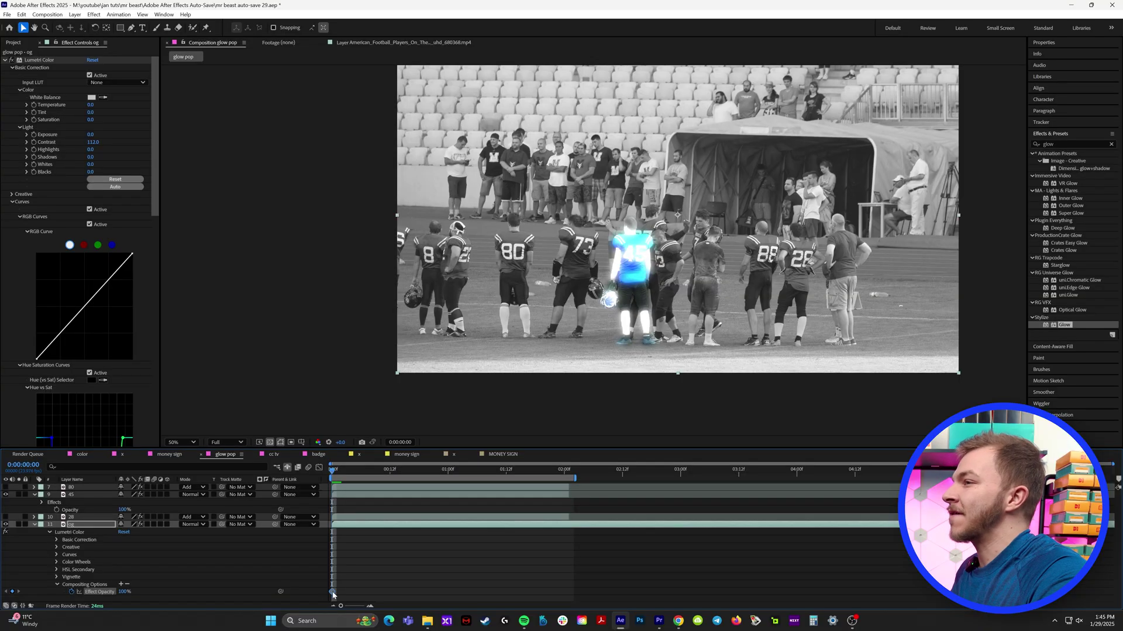
Step: Keyframe the og layer's Lumetri Color Effect Opacity from 0% at 0:00:00:00 to 100% at about 0:00:00:11
{"action": "left_click_drag", "start_coordinate": [332, 593], "coordinate": [384, 592]}
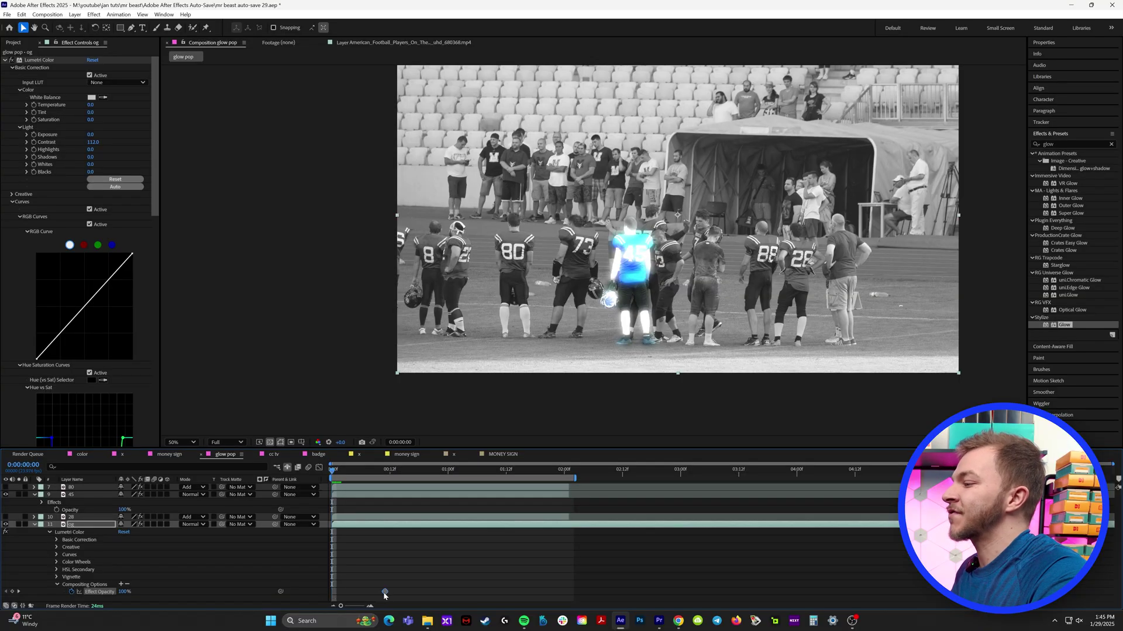
{"action": "left_click_drag", "start_coordinate": [122, 593], "coordinate": [4, 591]}
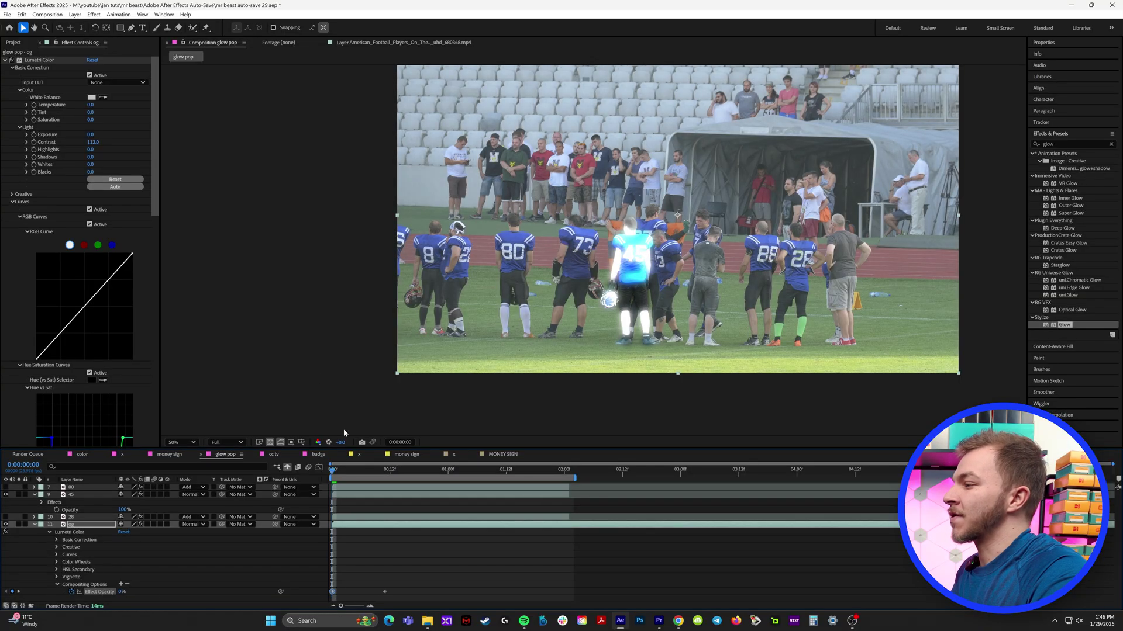
Step: Animate the player 45 layer's Opacity from 0% at 0:00:00:09 up to a later 100% keyframe
{"action": "left_click_drag", "start_coordinate": [334, 472], "coordinate": [377, 483]}
{"action": "left_click", "coordinate": [56, 510]}
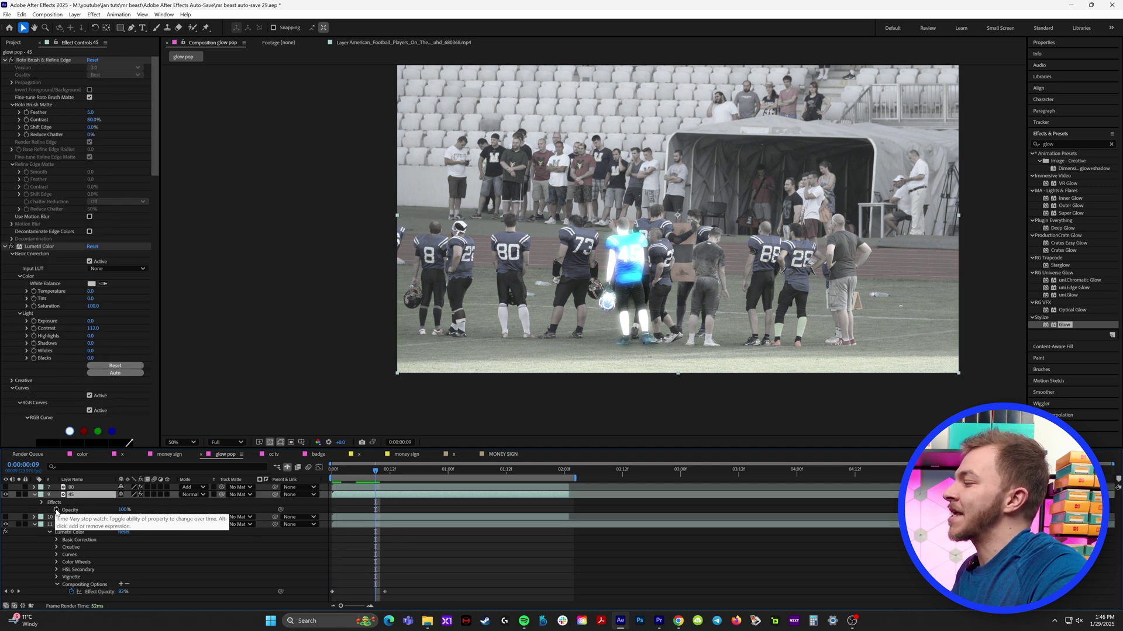
{"action": "left_click", "coordinate": [56, 510]}
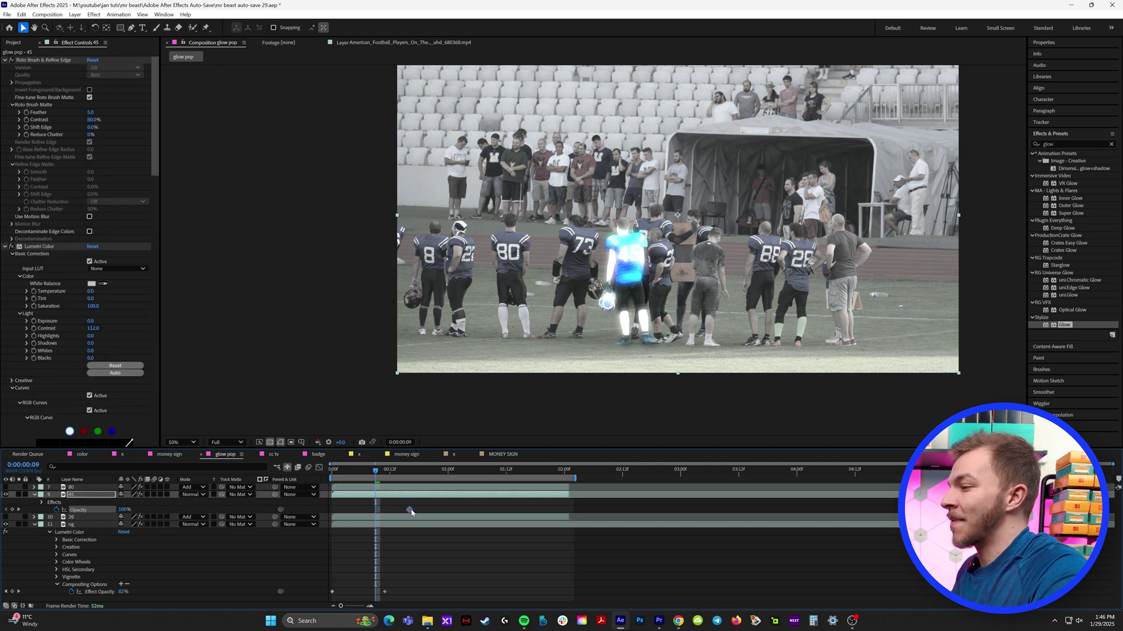
{"action": "left_click_drag", "start_coordinate": [124, 510], "coordinate": [66, 510]}
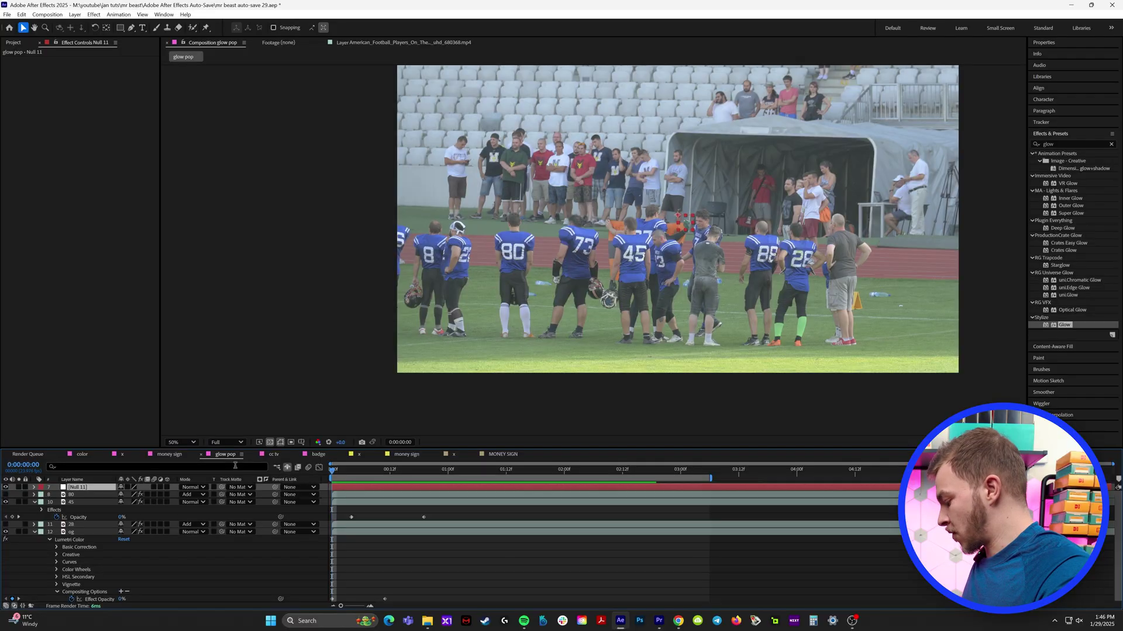
Step: Parent the player cutout layers and the og layer to Null 11, and keyframe the null's Scale at 100% at 0:00:00:00
{"action": "left_click", "coordinate": [262, 511]}
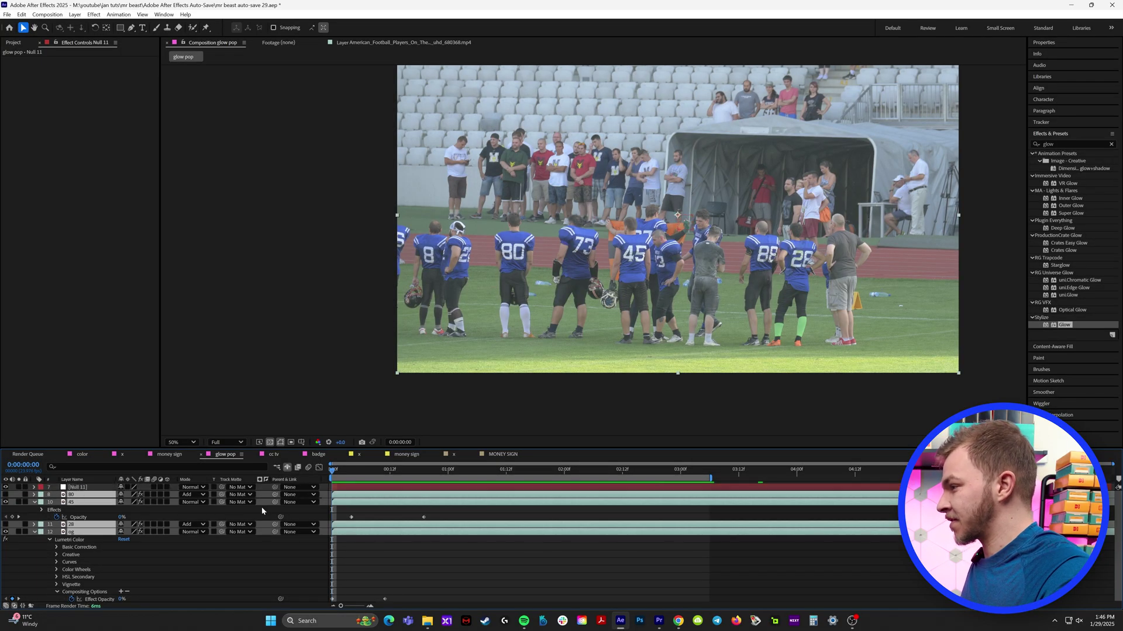
{"action": "left_click", "coordinate": [93, 488]}
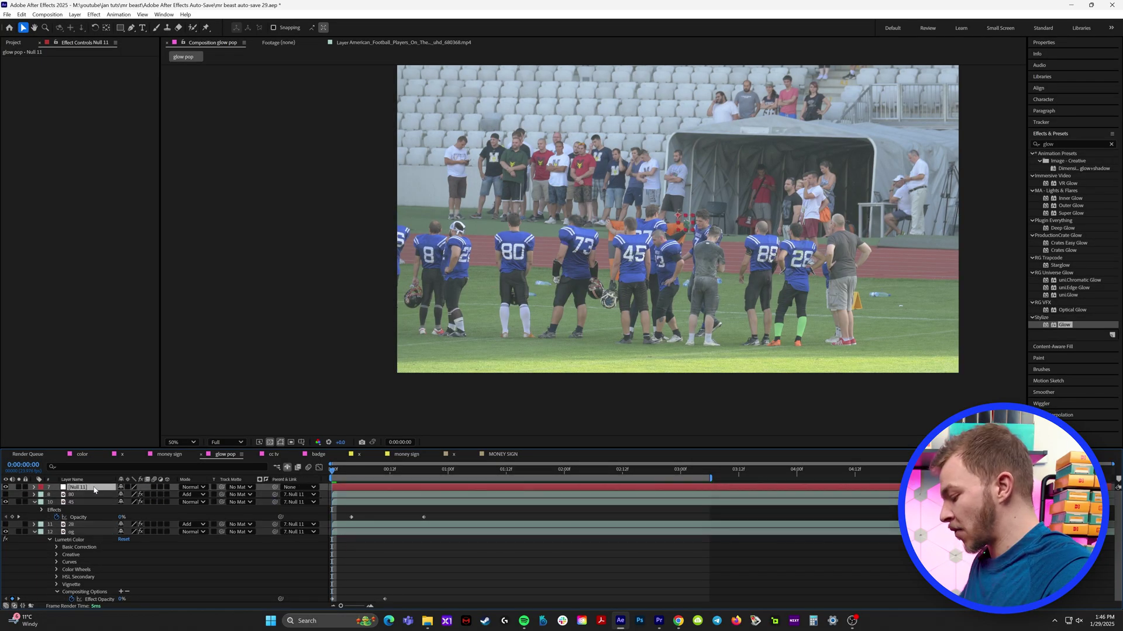
{"action": "key", "text": "p"}
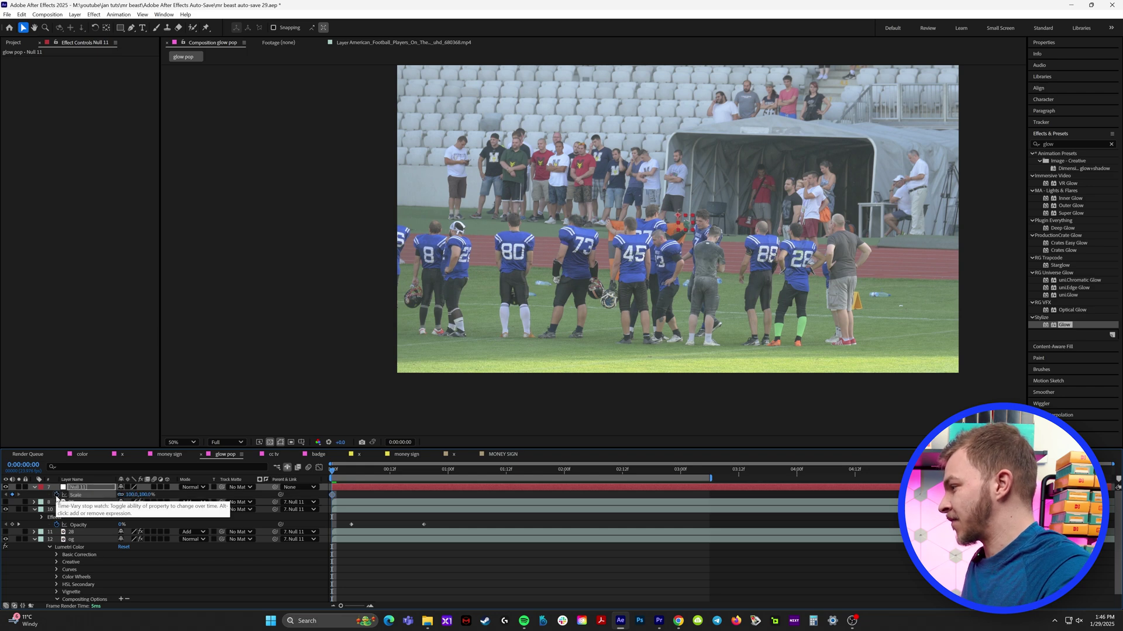
{"action": "key", "text": "shift+p"}
{"action": "left_click_drag", "start_coordinate": [335, 473], "coordinate": [545, 471]}
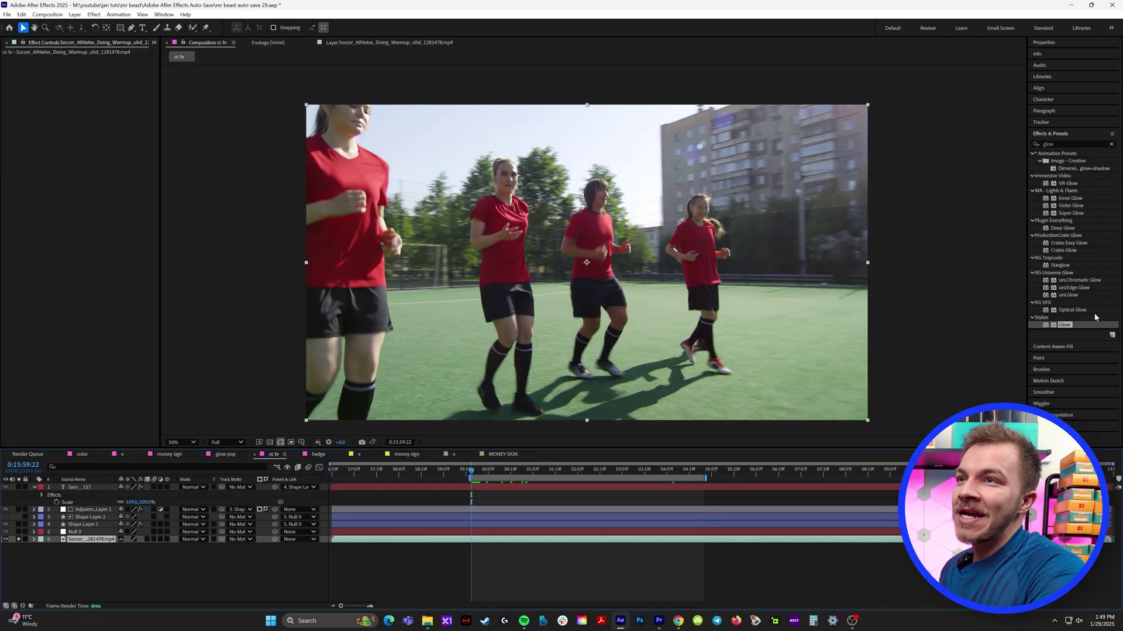
Step: Motion-track the dark-haired player's face in the cc tv composition's soccer clip, and check that Null 9 follows it
{"action": "left_click", "coordinate": [1043, 122]}
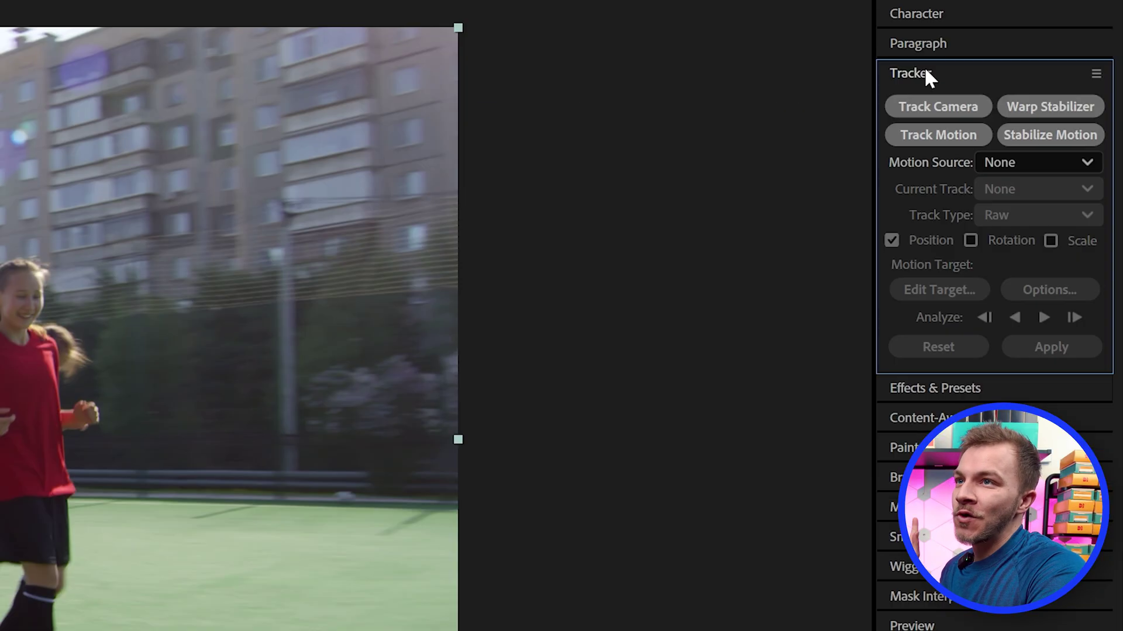
{"action": "left_click", "coordinate": [939, 135]}
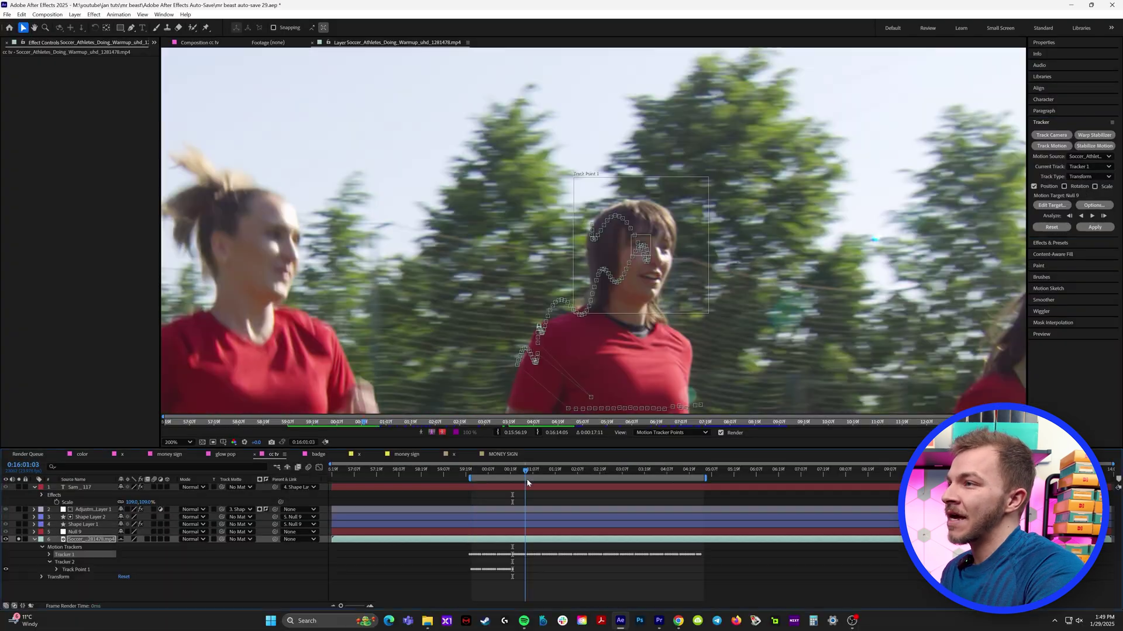
{"action": "left_click_drag", "start_coordinate": [528, 483], "coordinate": [511, 506]}
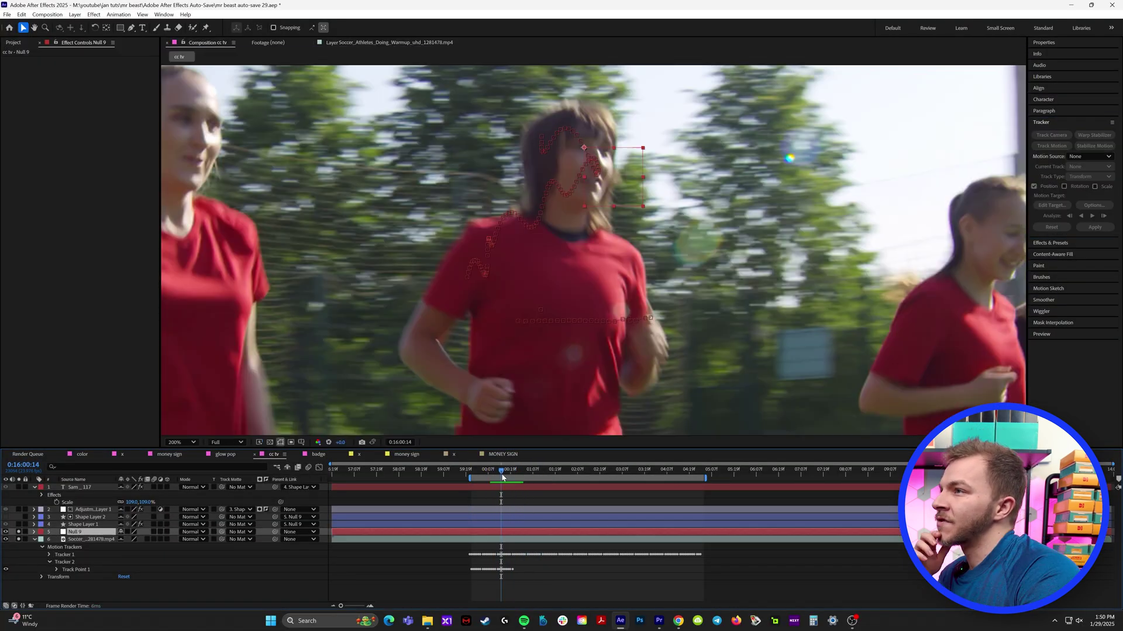
{"action": "left_click_drag", "start_coordinate": [499, 494], "coordinate": [550, 494]}
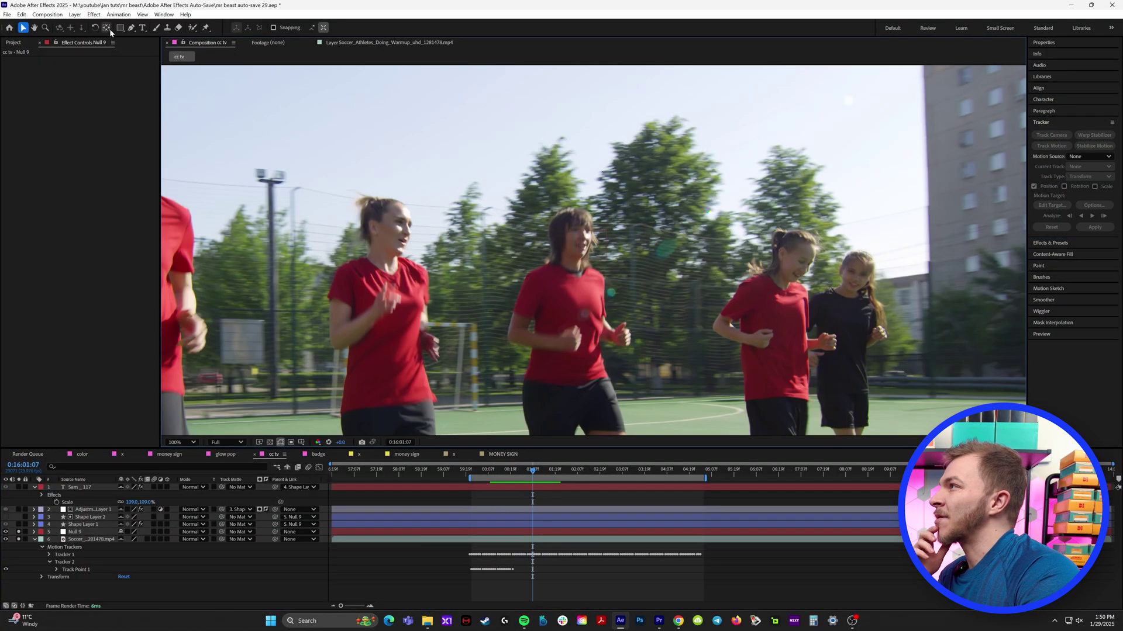
Step: Draw a white-filled square shape over the dark-haired player's head at 0:16:01:07
{"action": "left_click", "coordinate": [120, 29]}
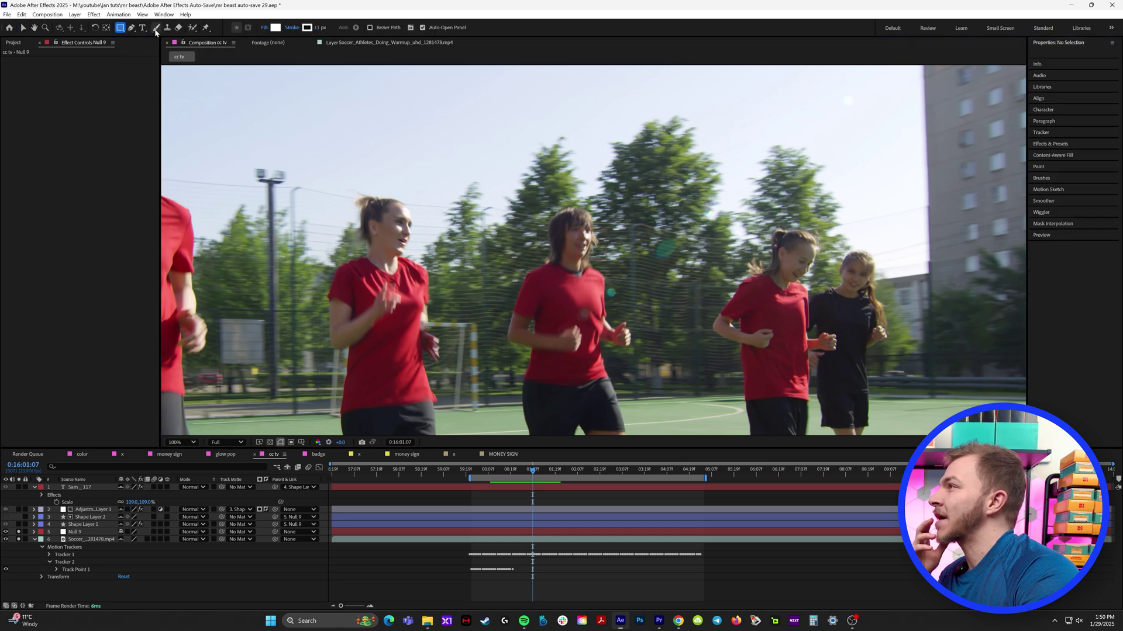
{"action": "mouse_move", "coordinate": [521, 187]}
{"action": "left_mouse_down"}
{"action": "mouse_move", "coordinate": [657, 321]}
{"action": "mouse_move", "coordinate": [589, 257]}
{"action": "mouse_move", "coordinate": [636, 302]}
{"action": "left_mouse_up"}
{"action": "left_click_drag", "start_coordinate": [638, 261], "coordinate": [630, 257]}
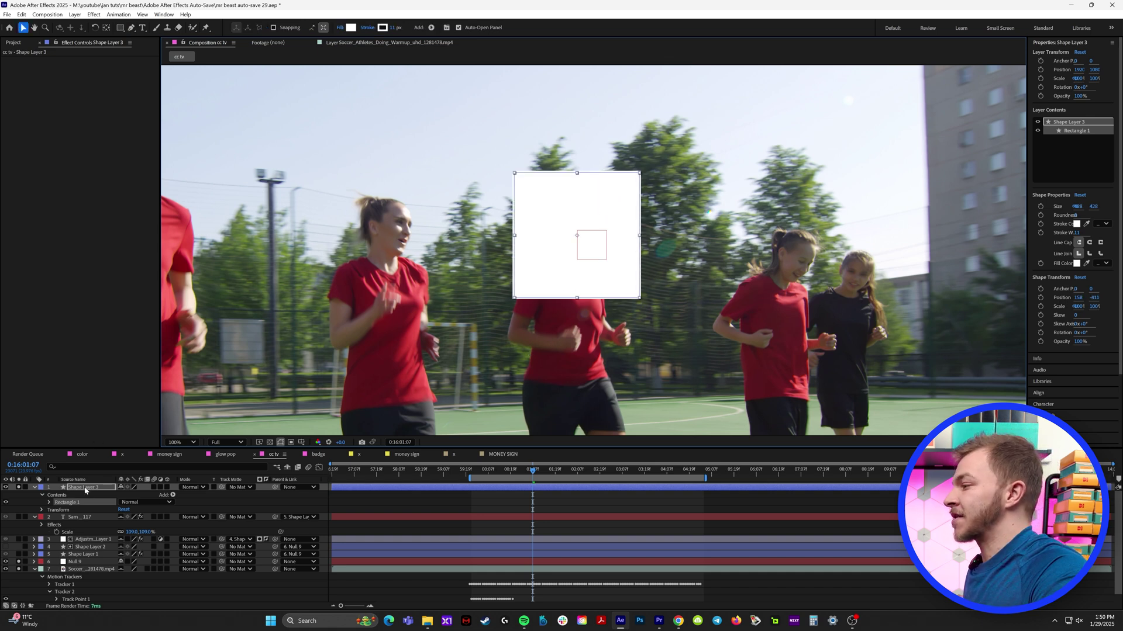
Step: Duplicate the square's shape layer
{"action": "left_click", "coordinate": [85, 488]}
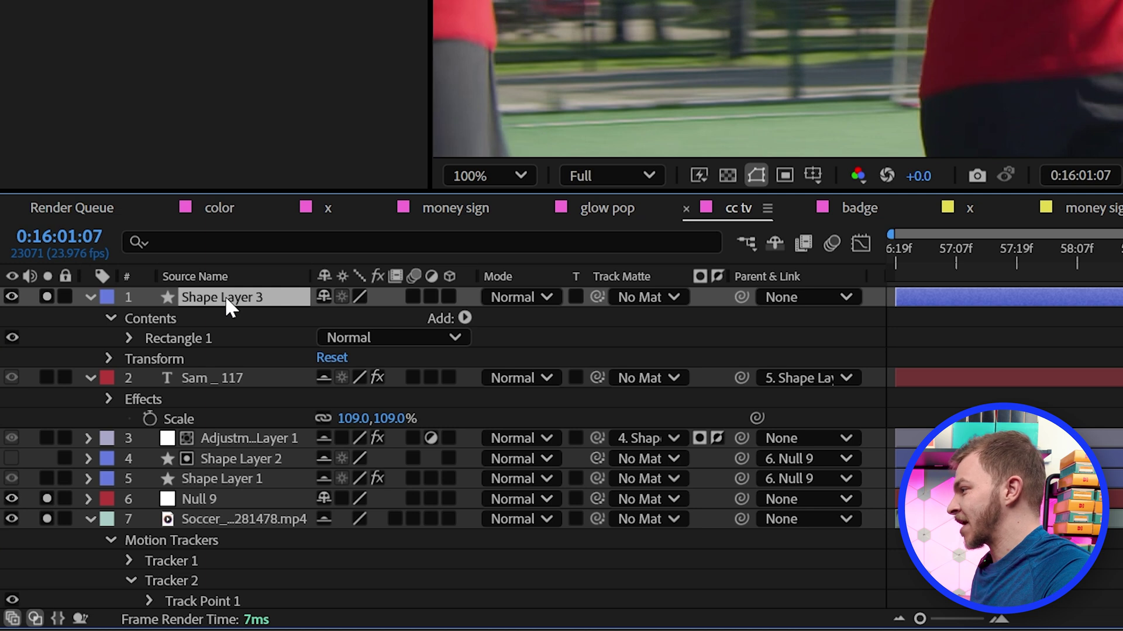
{"action": "key", "text": "ctrl+d"}
{"action": "left_click_drag", "start_coordinate": [546, 258], "coordinate": [619, 323]}
{"action": "key", "text": "ctrl+z"}
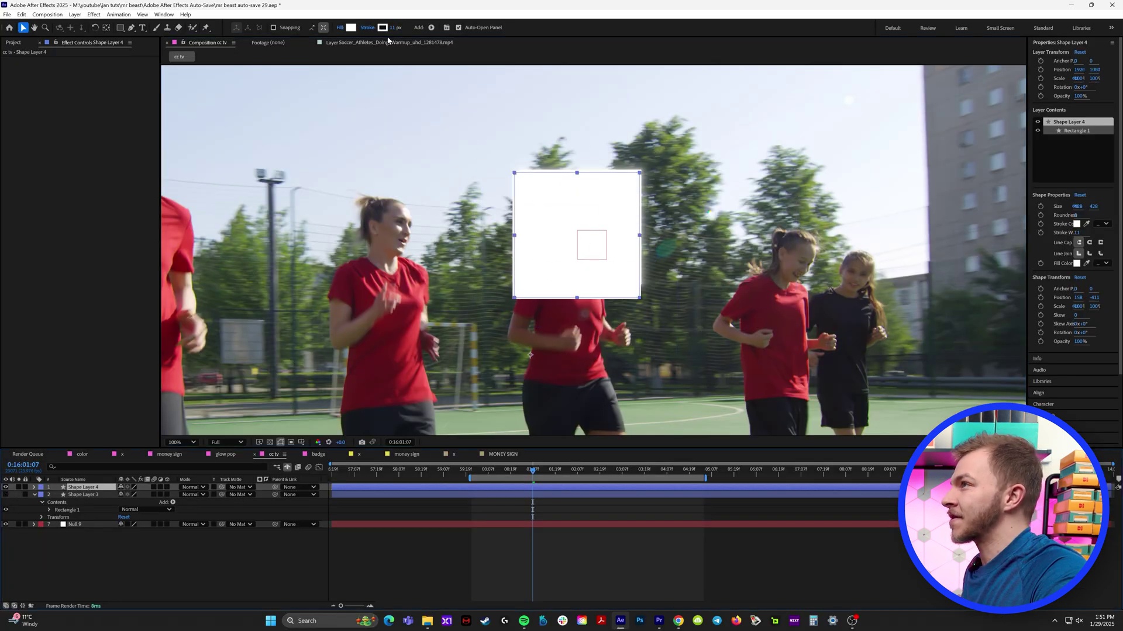
Step: Remove the fill from the duplicated square, Shape Layer 4, and set its white stroke width to 17 px
{"action": "left_click", "coordinate": [340, 28]}
{"action": "left_click", "coordinate": [516, 287]}
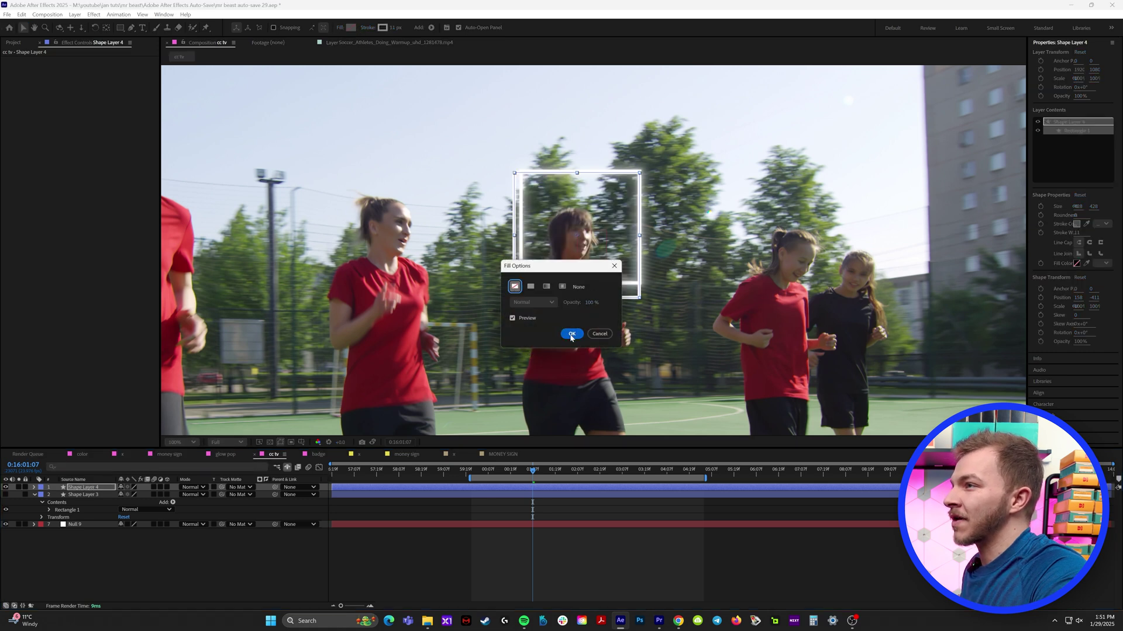
{"action": "left_click", "coordinate": [571, 334]}
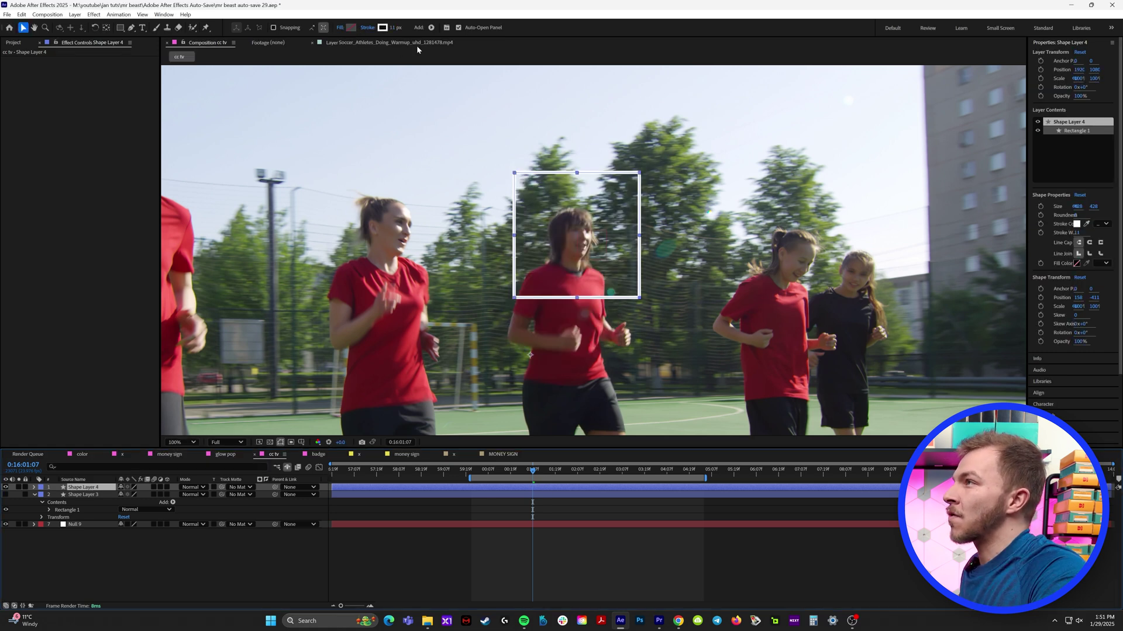
{"action": "left_click_drag", "start_coordinate": [396, 31], "coordinate": [395, 29]}
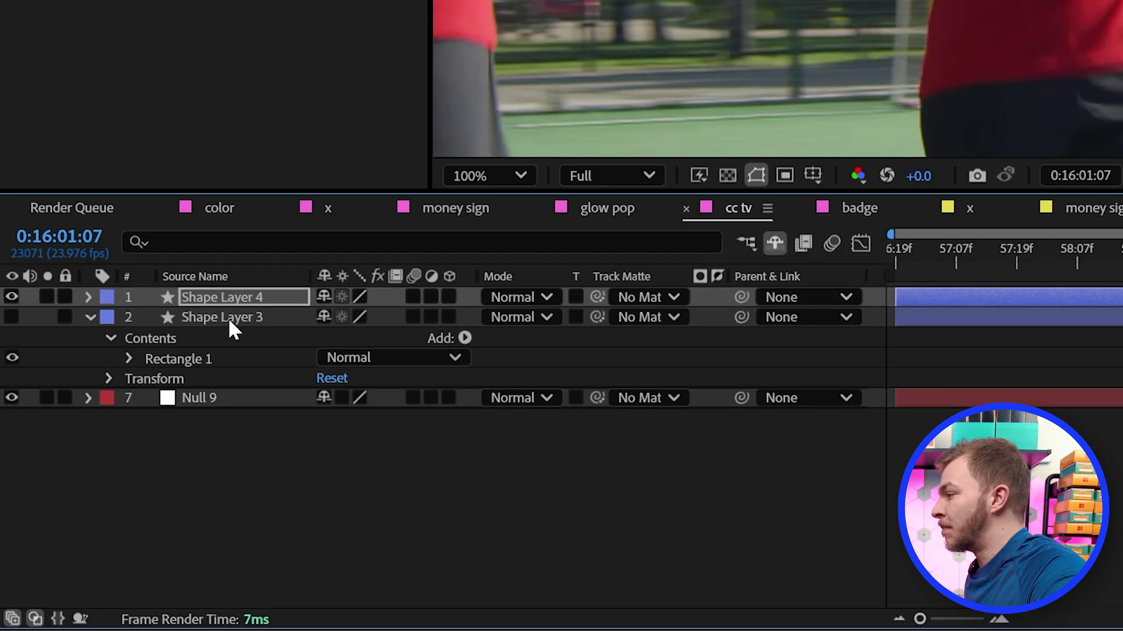
Step: Parent Shape Layer 4 and Shape Layer 3 to Null 9, and scrub to check that the square follows the face
{"action": "left_click", "coordinate": [86, 496], "text": "shift"}
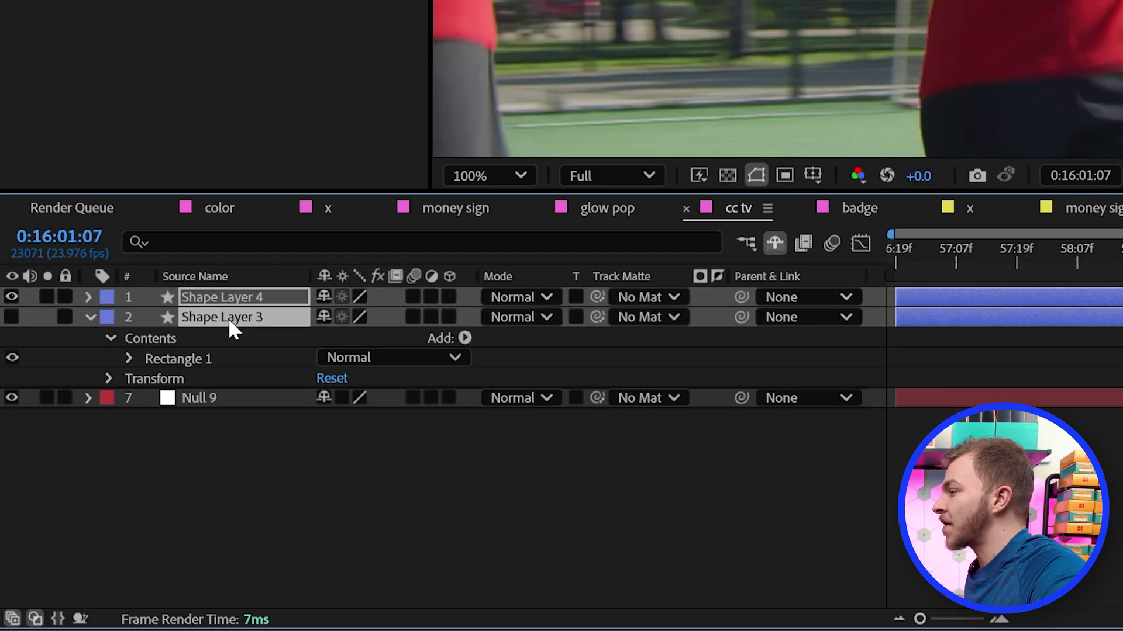
{"action": "left_click_drag", "start_coordinate": [748, 288], "coordinate": [213, 395]}
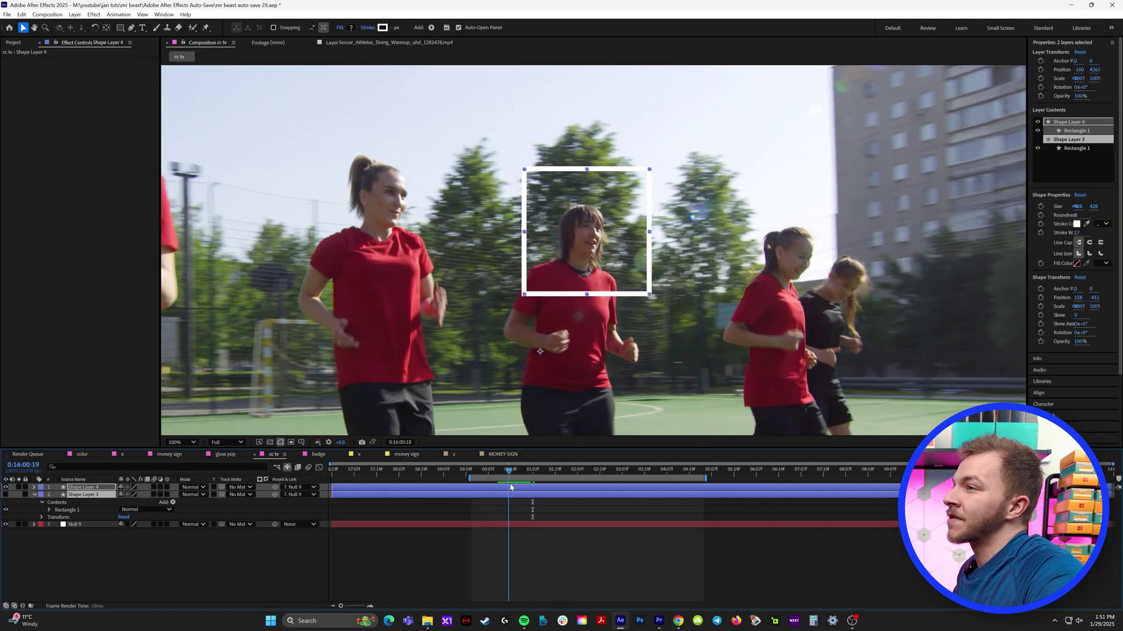
{"action": "left_click_drag", "start_coordinate": [510, 487], "coordinate": [538, 499]}
{"action": "left_click", "coordinate": [100, 537]}
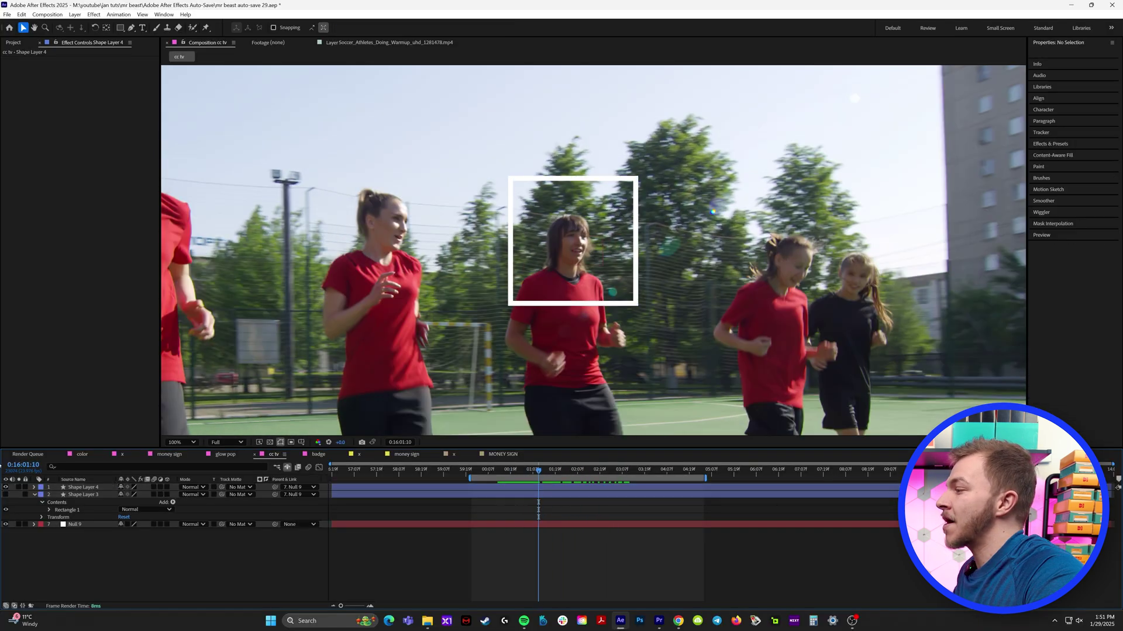
Step: Turn on the visibility of the filled square, Shape Layer 3, and create a new adjustment layer
{"action": "left_click", "coordinate": [5, 495]}
{"action": "mouse_move", "coordinate": [549, 473]}
{"action": "left_mouse_down"}
{"action": "mouse_move", "coordinate": [597, 472]}
{"action": "mouse_move", "coordinate": [527, 473]}
{"action": "left_mouse_up"}
{"action": "left_click", "coordinate": [78, 15]}
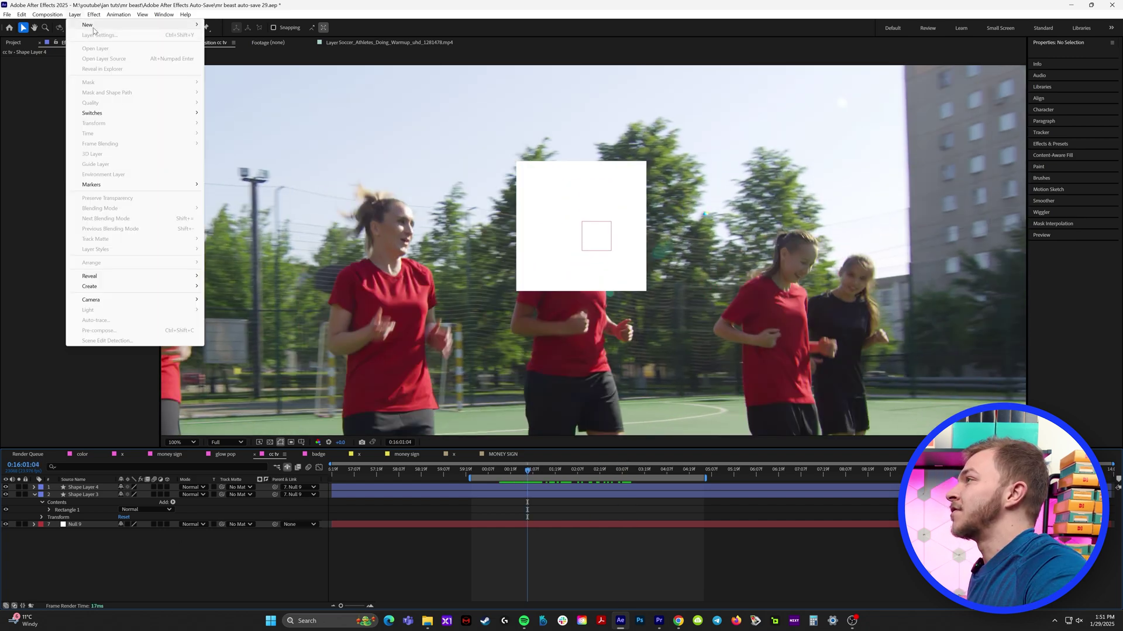
{"action": "mouse_move", "coordinate": [146, 24]}
{"action": "left_click", "coordinate": [278, 86]}
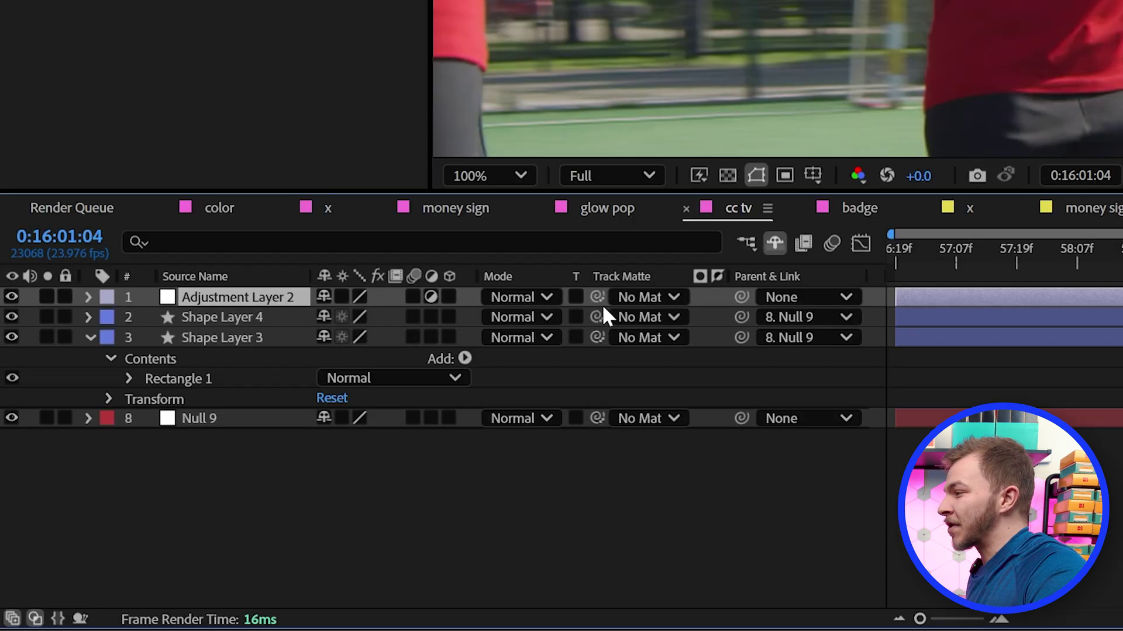
Step: Set Shape Layer 3 as the track matte of Adjustment Layer 2 and play back the result
{"action": "left_click_drag", "start_coordinate": [221, 487], "coordinate": [249, 501]}
{"action": "left_click_drag", "start_coordinate": [673, 336], "coordinate": [272, 339]}
{"action": "key", "text": "space"}
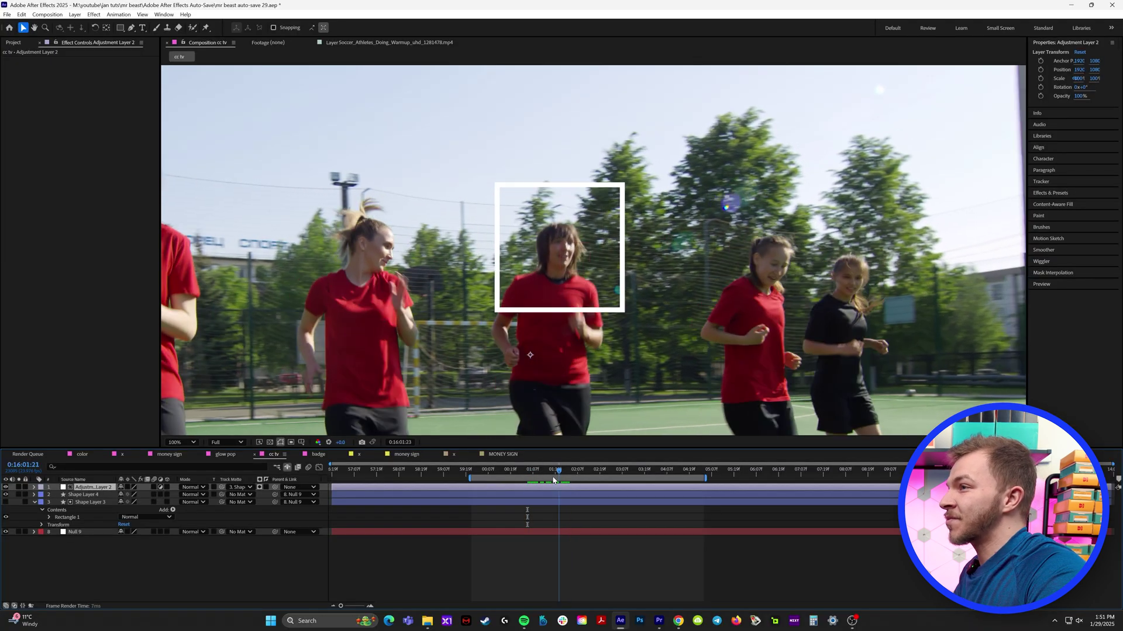
{"action": "key", "text": "space"}
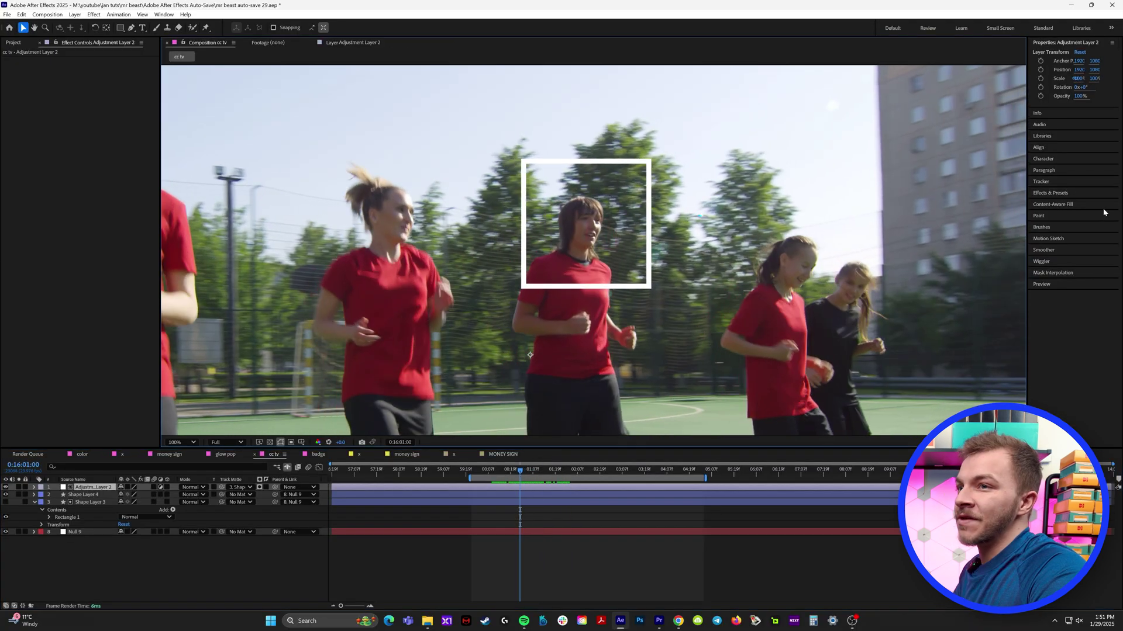
Step: Apply Hue/Saturation to Adjustment Layer 2 and set Master Saturation to -100
{"action": "left_click", "coordinate": [1050, 193]}
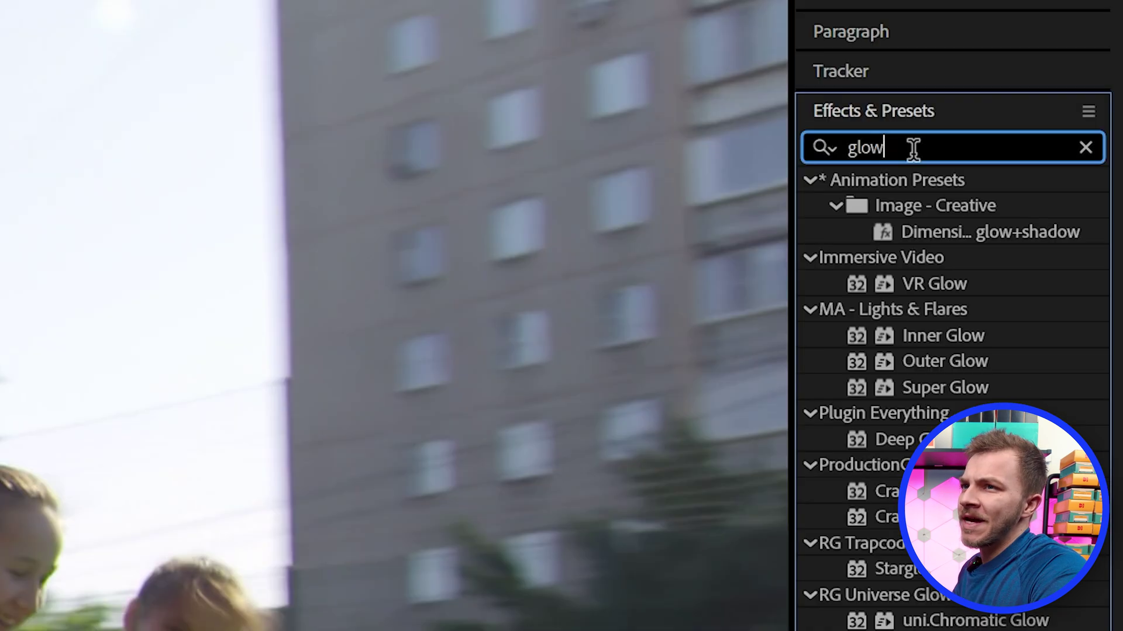
{"action": "left_click", "coordinate": [1062, 204]}
{"action": "type", "text": "h"}
{"action": "key", "text": "BackSpace"}
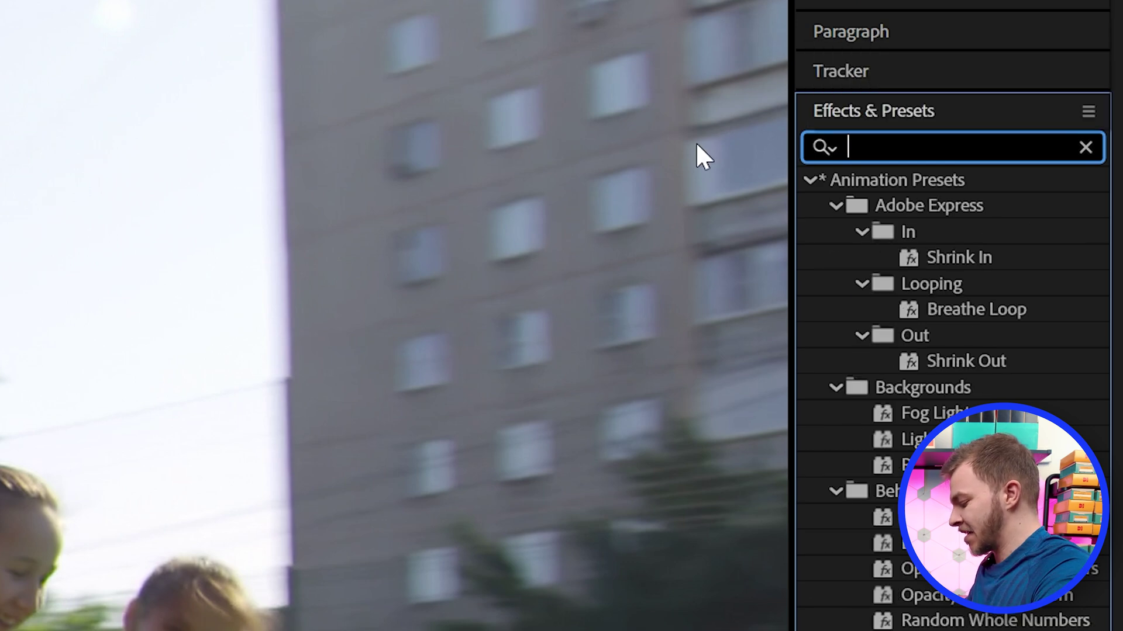
{"action": "type", "text": "hue"}
{"action": "double_click", "coordinate": [953, 341]}
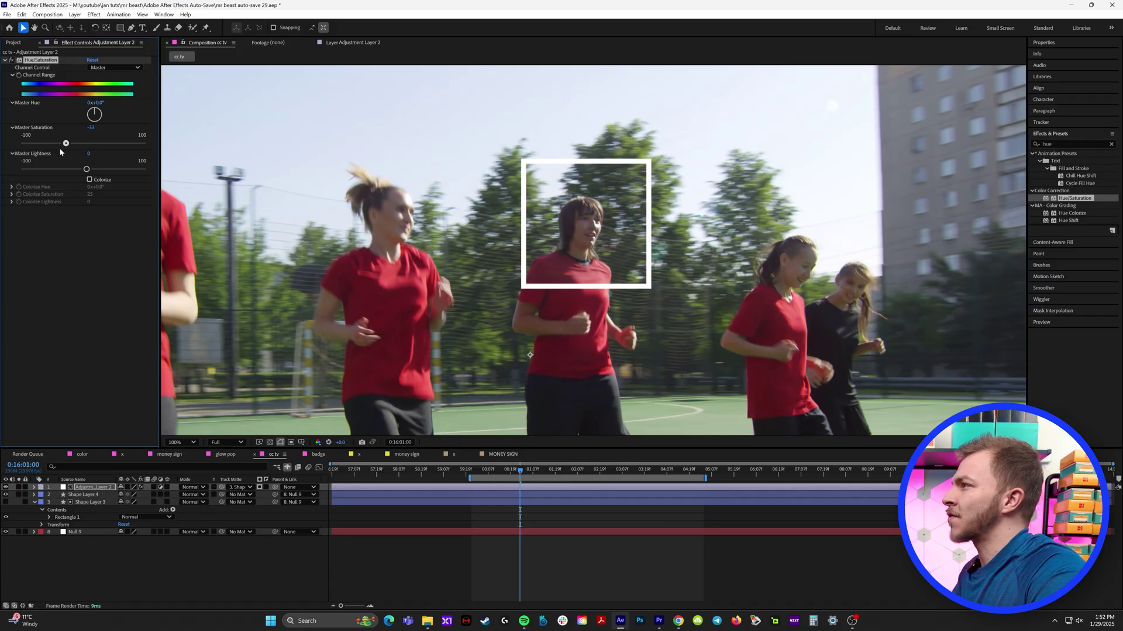
{"action": "left_click_drag", "start_coordinate": [65, 144], "coordinate": [2, 190]}
{"action": "scroll", "coordinate": [534, 213], "scroll_direction": "up", "scroll_amount": 1}
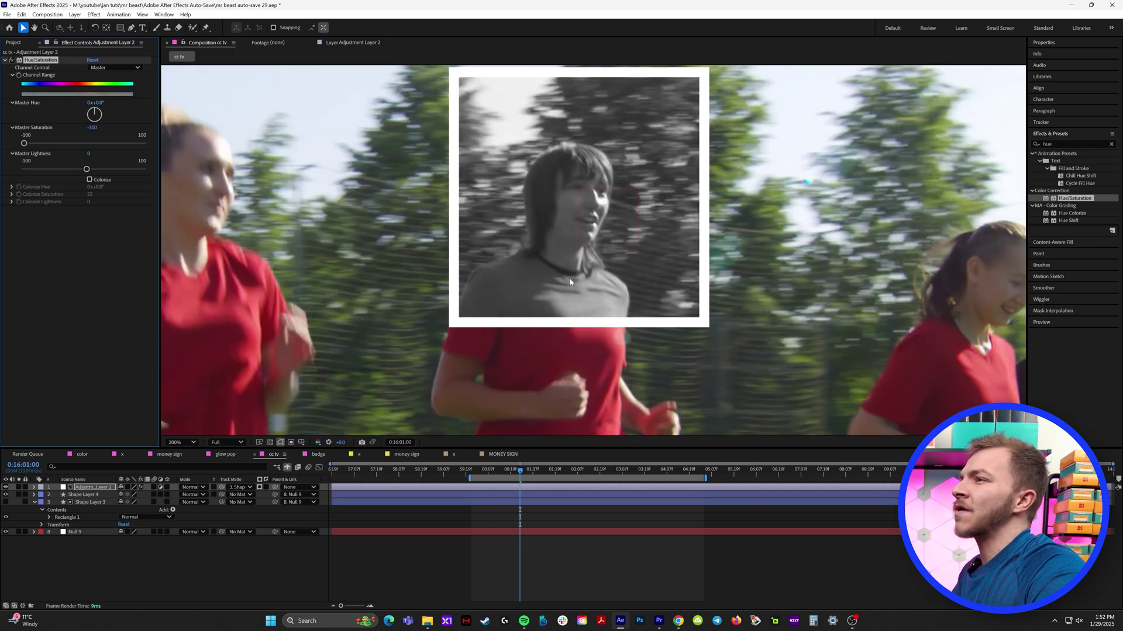
{"action": "left_click_drag", "start_coordinate": [596, 223], "coordinate": [569, 253]}
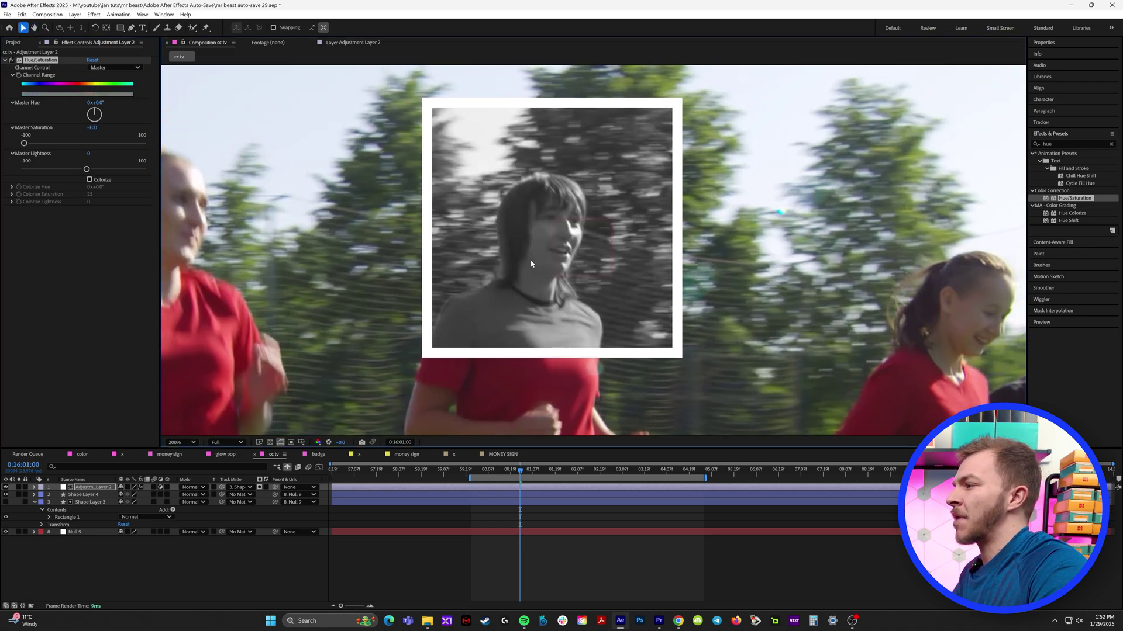
Step: Invert the adjustment layer's track matte so only the footage outside the square is desaturated, and scrub to check it
{"action": "key", "text": "comma"}
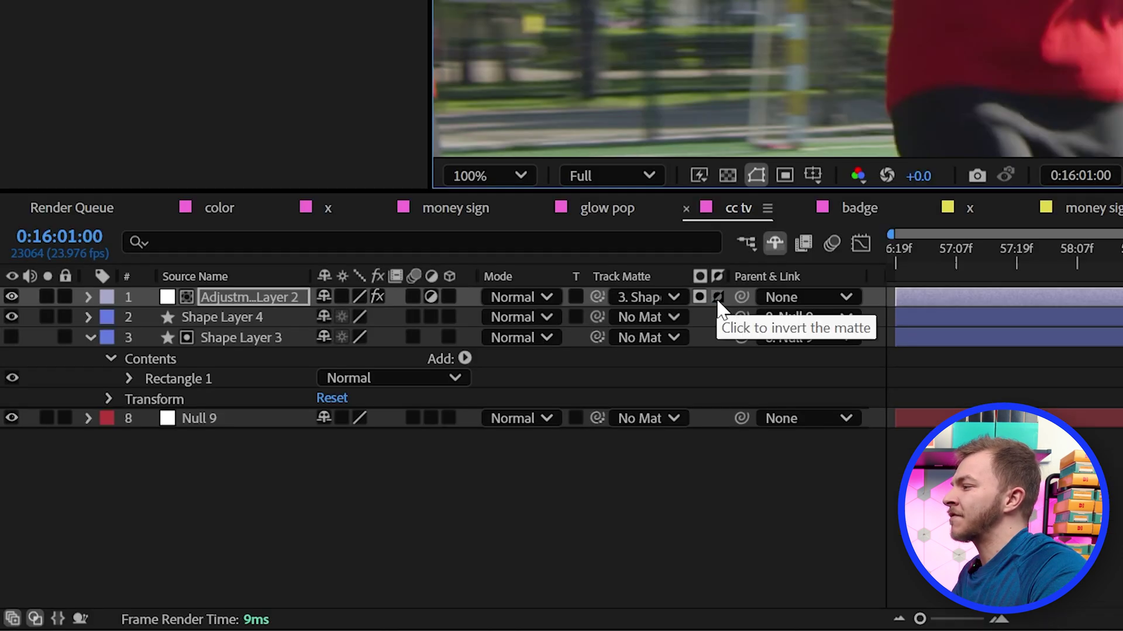
{"action": "left_click", "coordinate": [717, 299]}
{"action": "key", "text": "comma"}
{"action": "left_click_drag", "start_coordinate": [528, 473], "coordinate": [616, 493]}
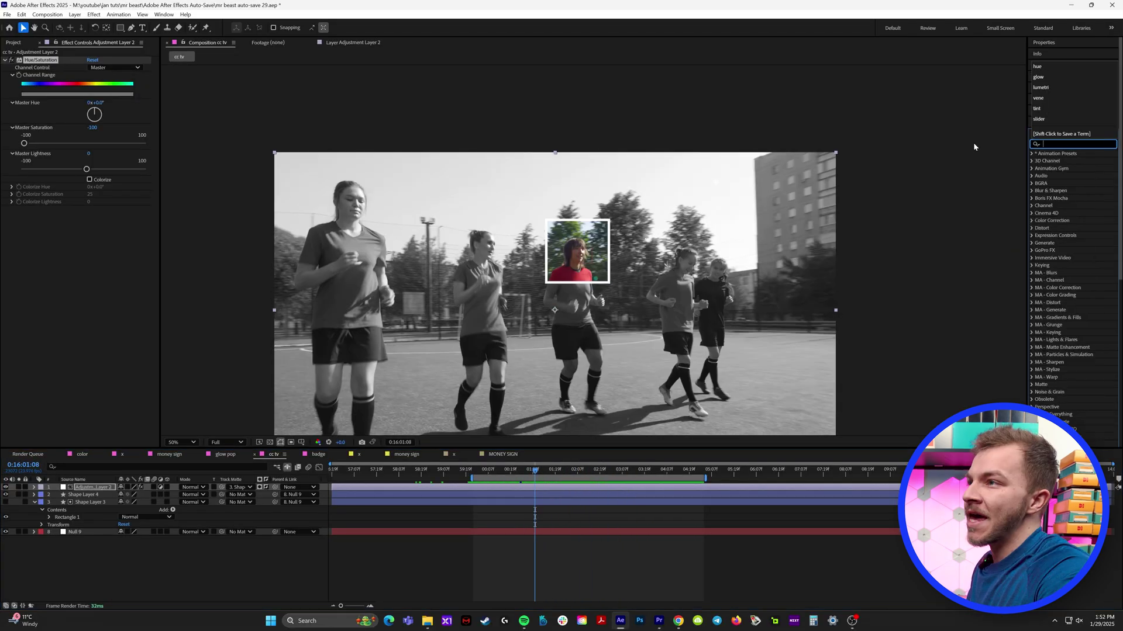
Step: Apply Venetian Blinds to the adjustment layer with Transition Completion at 8% and Direction at 90°
{"action": "scroll", "coordinate": [643, 343], "scroll_direction": "up", "scroll_amount": 1}
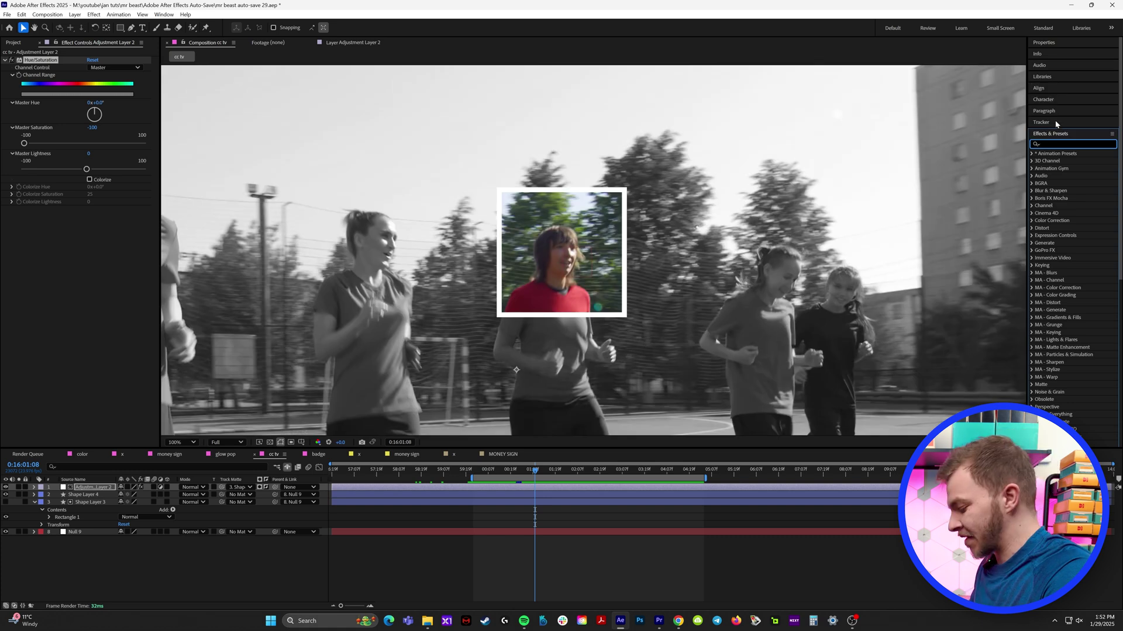
{"action": "type", "text": "vene"}
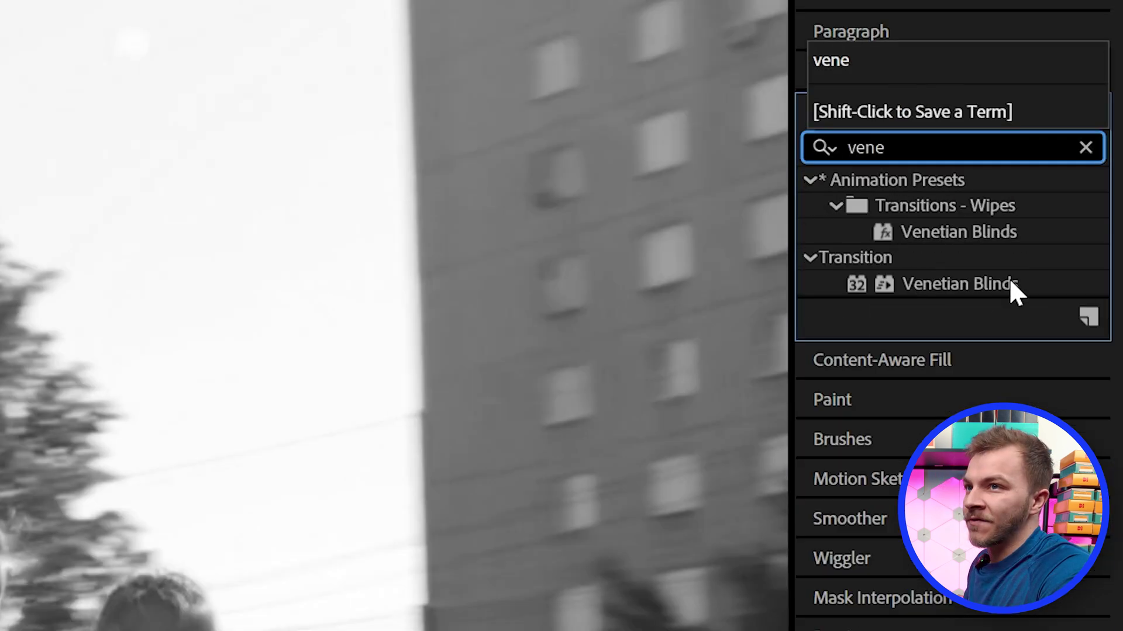
{"action": "left_click", "coordinate": [974, 289]}
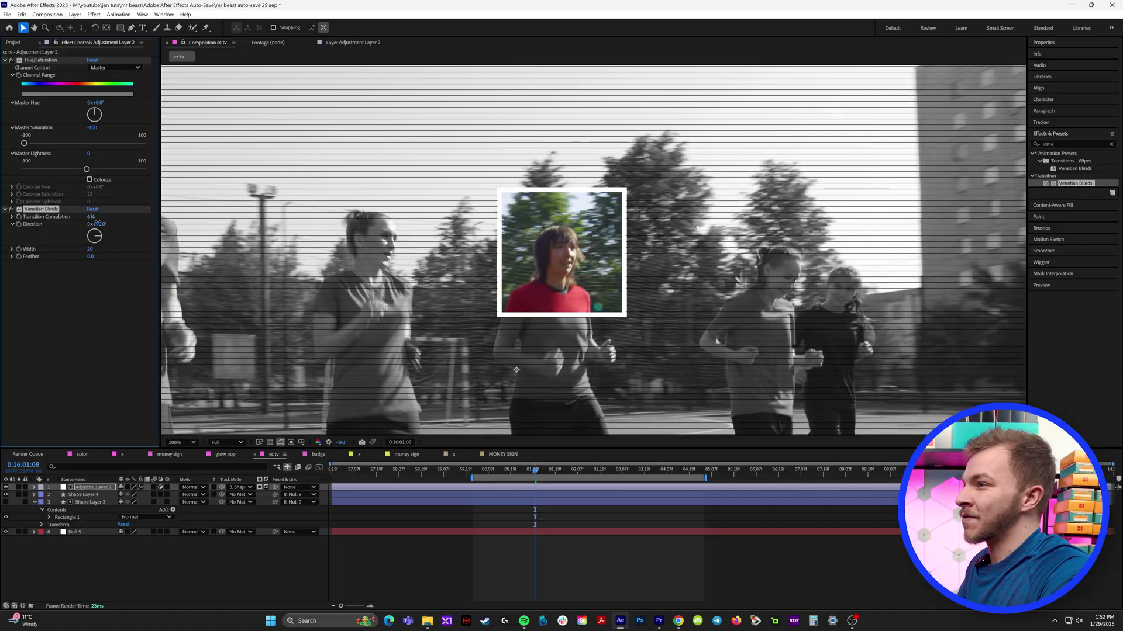
{"action": "left_click_drag", "start_coordinate": [98, 222], "coordinate": [100, 222]}
{"action": "scroll", "coordinate": [163, 288], "scroll_direction": "up", "scroll_amount": 1}
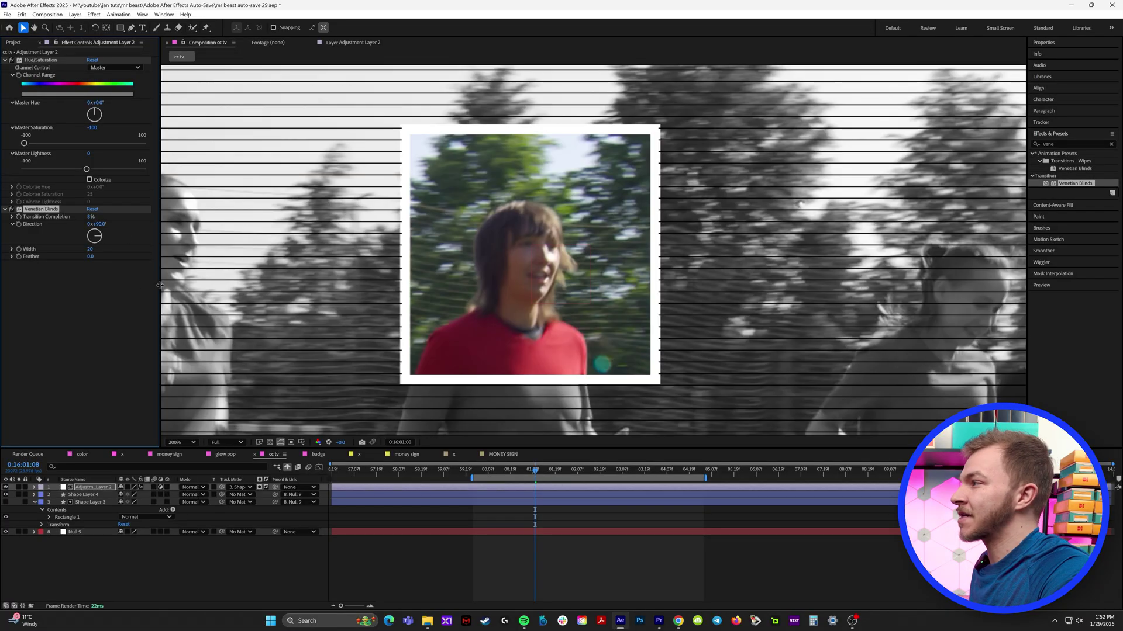
Step: Move the adjustment layer below both shape layers, reduce the Venetian Blinds width slightly, and preview the clip
{"action": "left_click", "coordinate": [95, 489]}
{"action": "left_click_drag", "start_coordinate": [95, 491], "coordinate": [94, 515]}
{"action": "left_click_drag", "start_coordinate": [89, 249], "coordinate": [86, 251]}
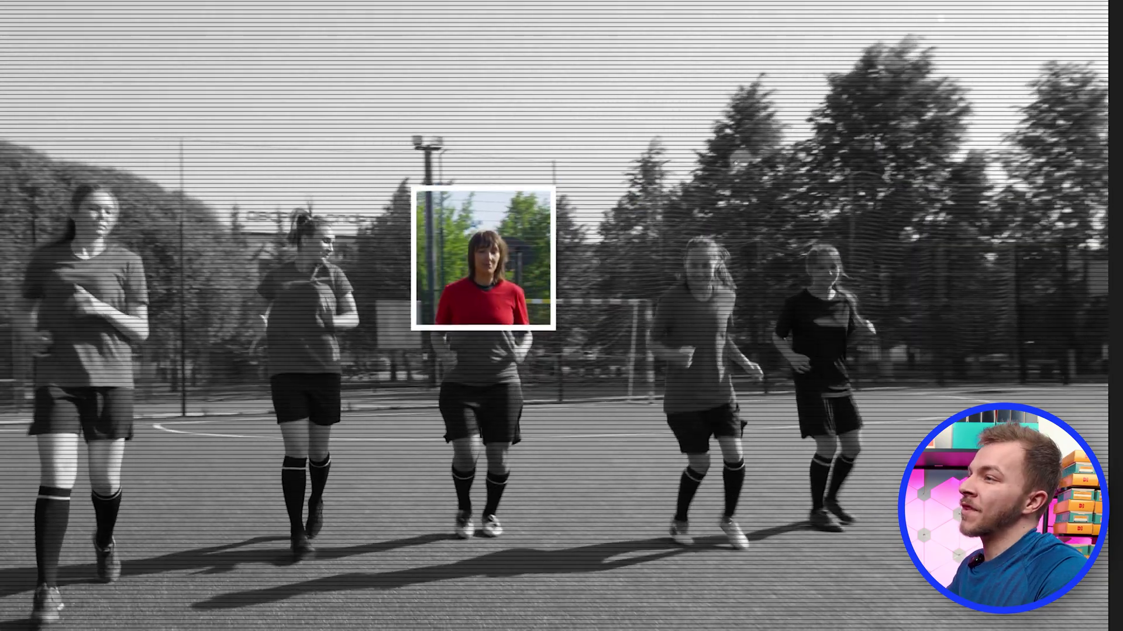
{"action": "key", "text": "space"}
Step: Add a text layer with the player's name in capitals over the square and move it to the top of the layer stack
{"action": "scroll", "coordinate": [570, 258], "scroll_direction": "up", "scroll_amount": 1}
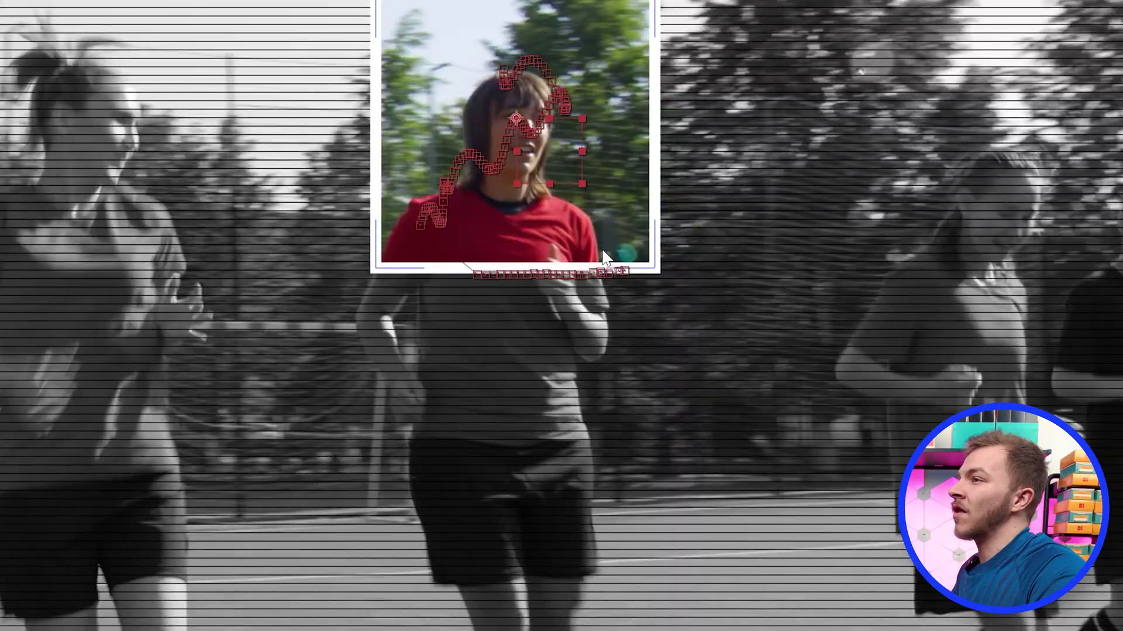
{"action": "left_click_drag", "start_coordinate": [606, 261], "coordinate": [574, 345]}
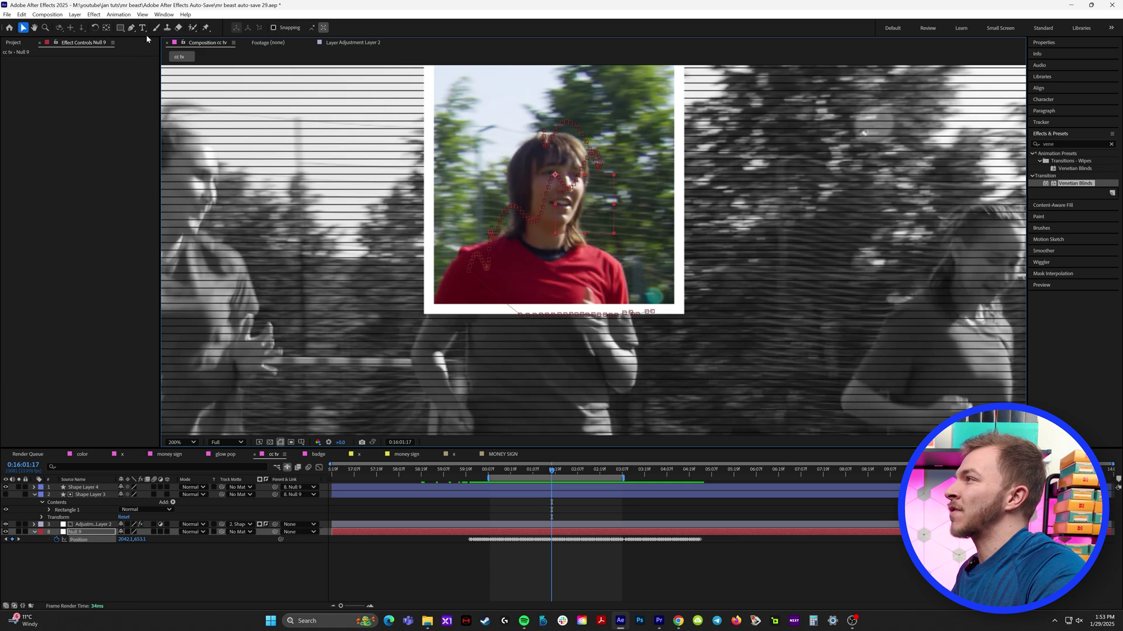
{"action": "left_click", "coordinate": [536, 280]}
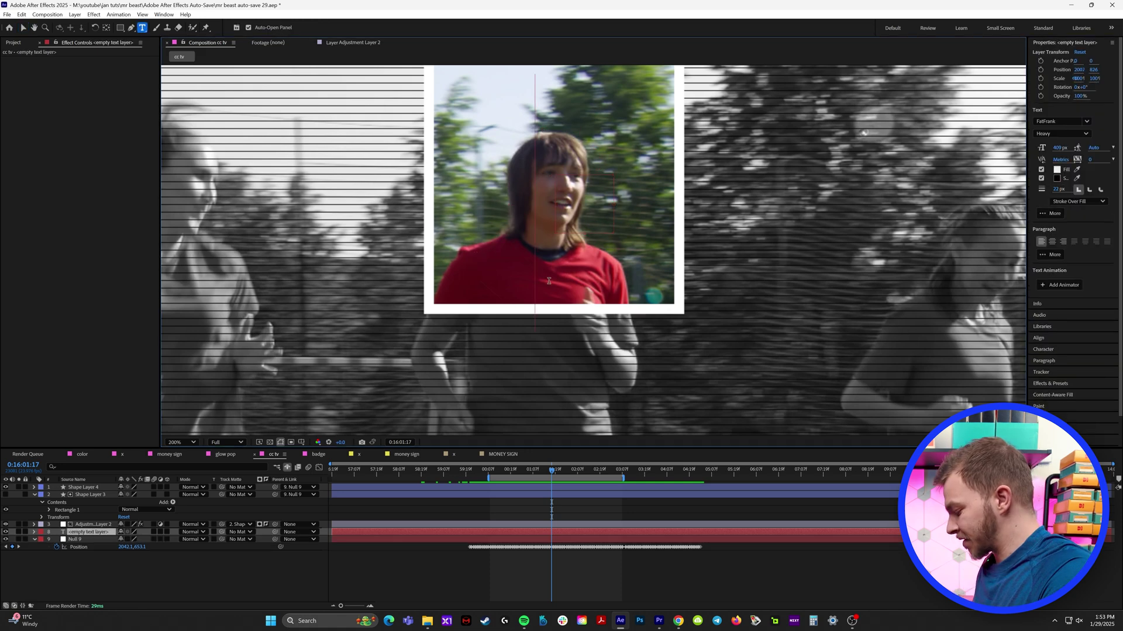
{"action": "type", "text": "SAM"}
{"action": "key", "text": "Escape"}
{"action": "left_click_drag", "start_coordinate": [83, 531], "coordinate": [82, 485]}
Step: Set the name text's font size to 41 px and its stroke width to 0 px, shifting it toward the square's lower-left corner
{"action": "left_click_drag", "start_coordinate": [607, 230], "coordinate": [457, 260]}
{"action": "left_click_drag", "start_coordinate": [1056, 149], "coordinate": [924, 177]}
{"action": "left_click_drag", "start_coordinate": [1056, 189], "coordinate": [821, 210]}
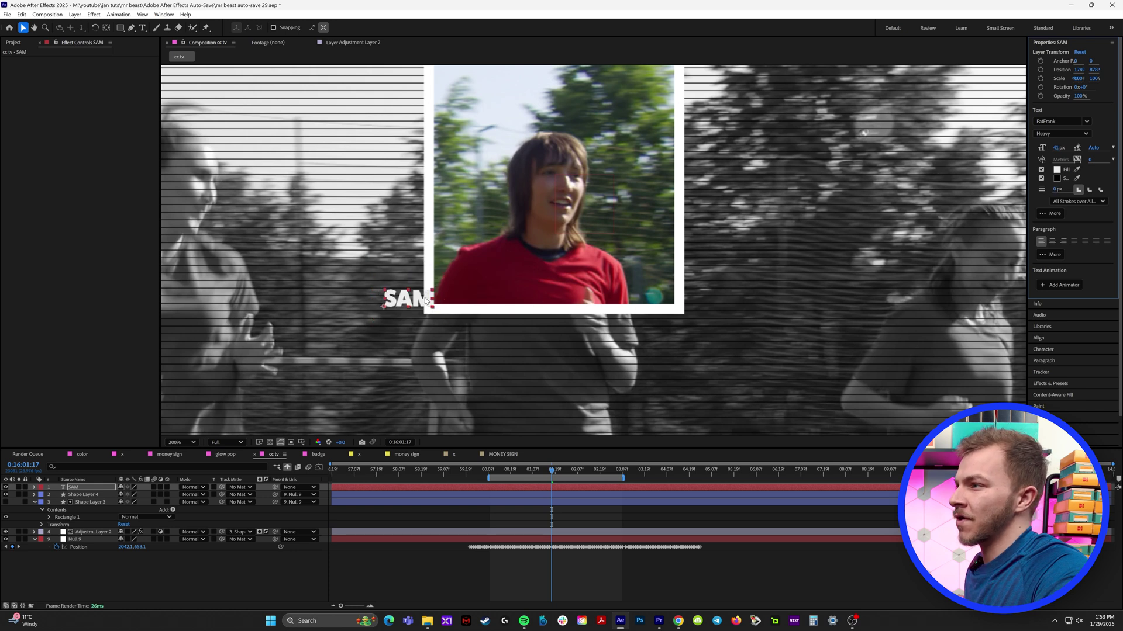
Step: Append _123 to the name label, set its tracking to 34 and size to 39 px, and place it inside the square's lower-right corner
{"action": "left_click_drag", "start_coordinate": [412, 299], "coordinate": [563, 284]}
{"action": "key", "text": "ctrl+t"}
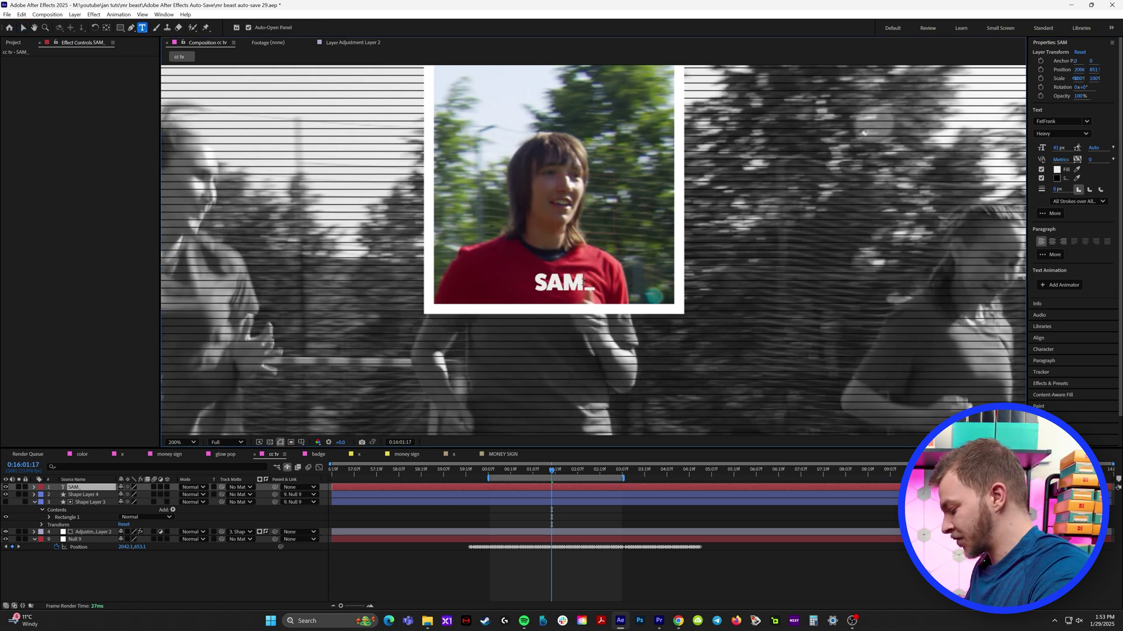
{"action": "left_click_drag", "start_coordinate": [554, 286], "coordinate": [583, 293]}
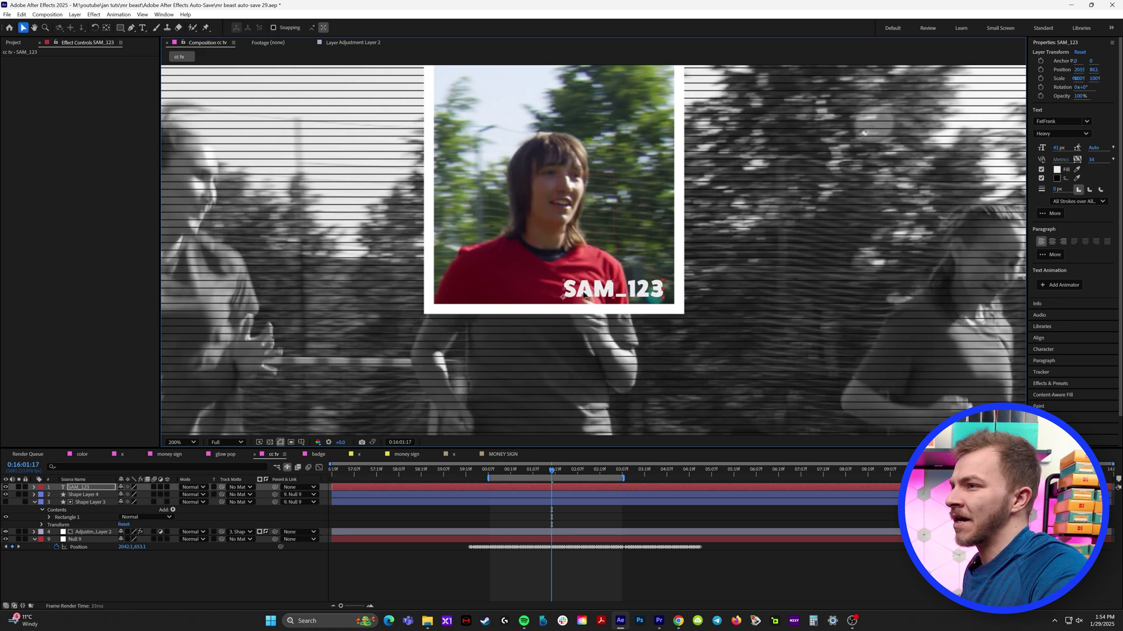
{"action": "left_click_drag", "start_coordinate": [1061, 148], "coordinate": [1058, 148]}
Step: Apply Glow to Shape Layer 4 with threshold 19.6%, radius 40 and intensity 4.0, and copy the effect to the name label
{"action": "left_click", "coordinate": [1050, 384]}
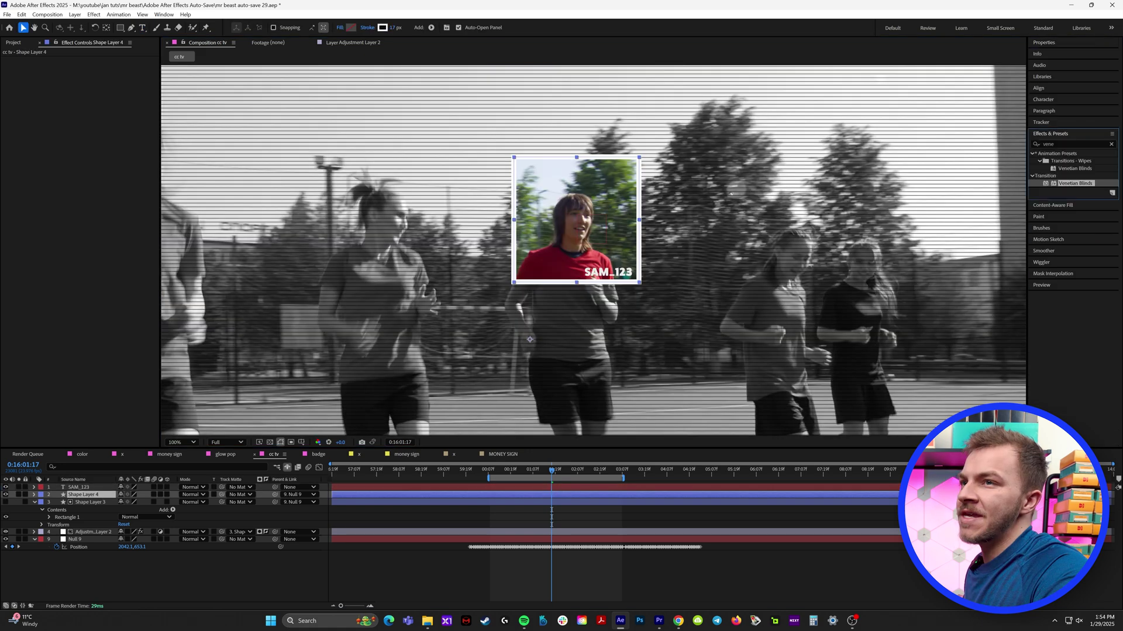
{"action": "key", "text": "ctrl+f"}
{"action": "type", "text": "glow"}
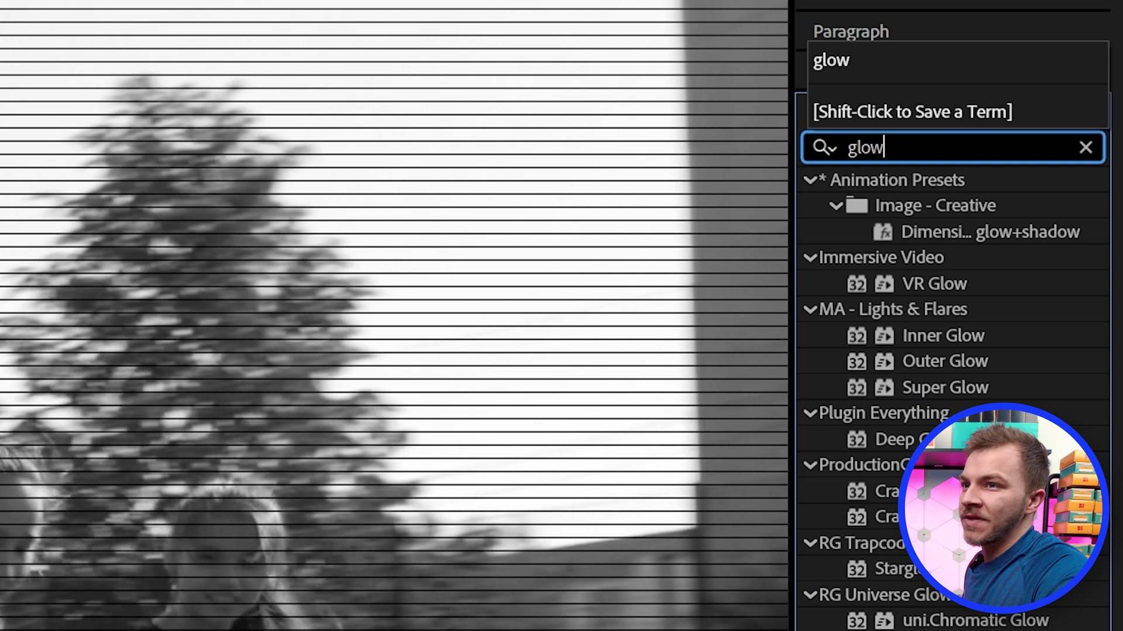
{"action": "left_click_drag", "start_coordinate": [1065, 326], "coordinate": [82, 495]}
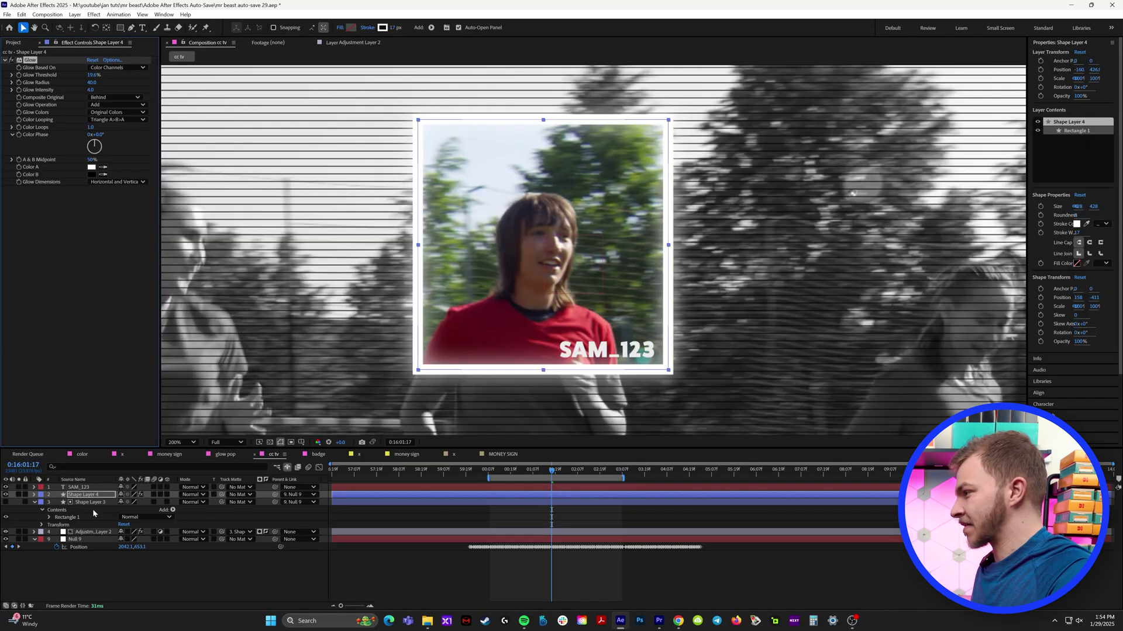
{"action": "left_click", "coordinate": [86, 487]}
{"action": "key", "text": "ctrl+v"}
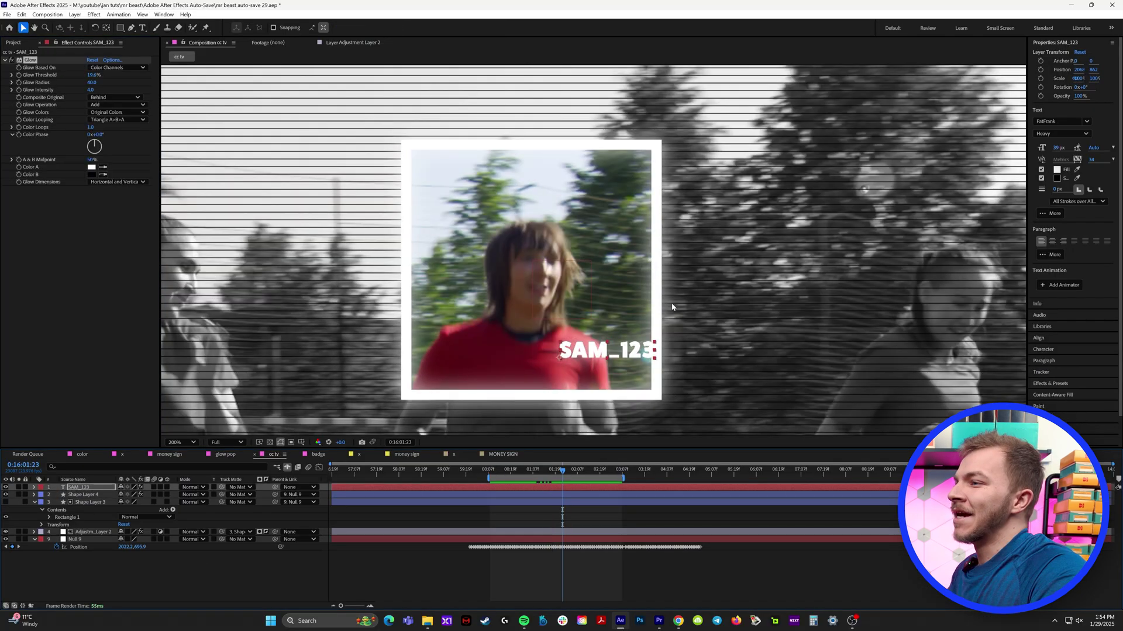
Step: Realign the name label inside the square at 0:16:01:23, parent it to Null 9, and play back the composition
{"action": "left_click_drag", "start_coordinate": [635, 347], "coordinate": [609, 284]}
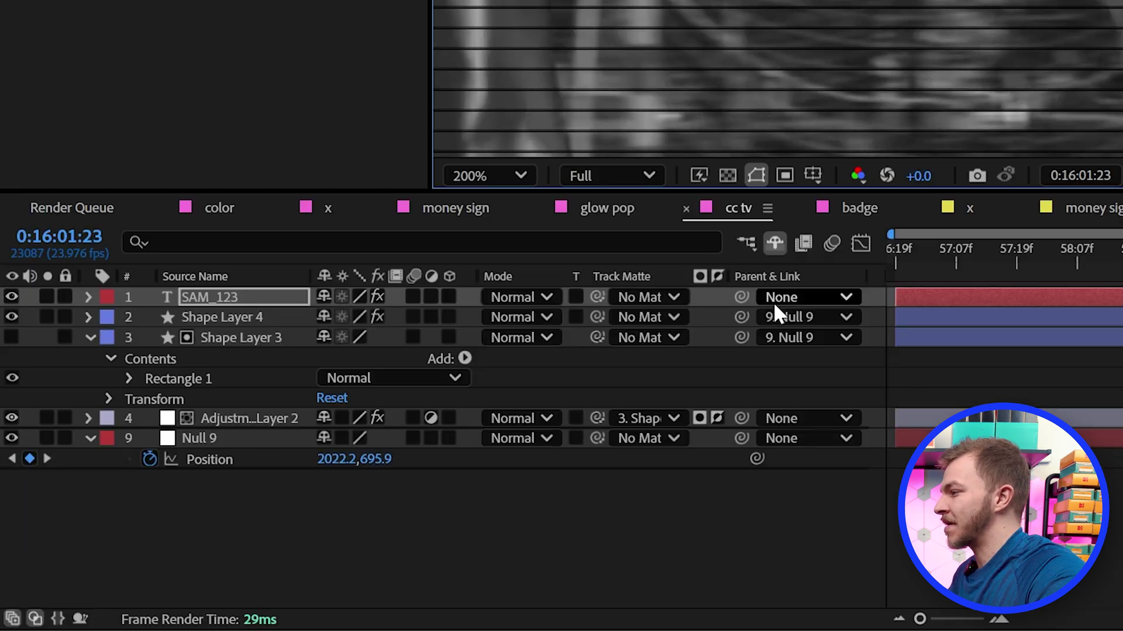
{"action": "left_click_drag", "start_coordinate": [274, 487], "coordinate": [65, 539]}
{"action": "key", "text": "comma"}
{"action": "key", "text": "comma"}
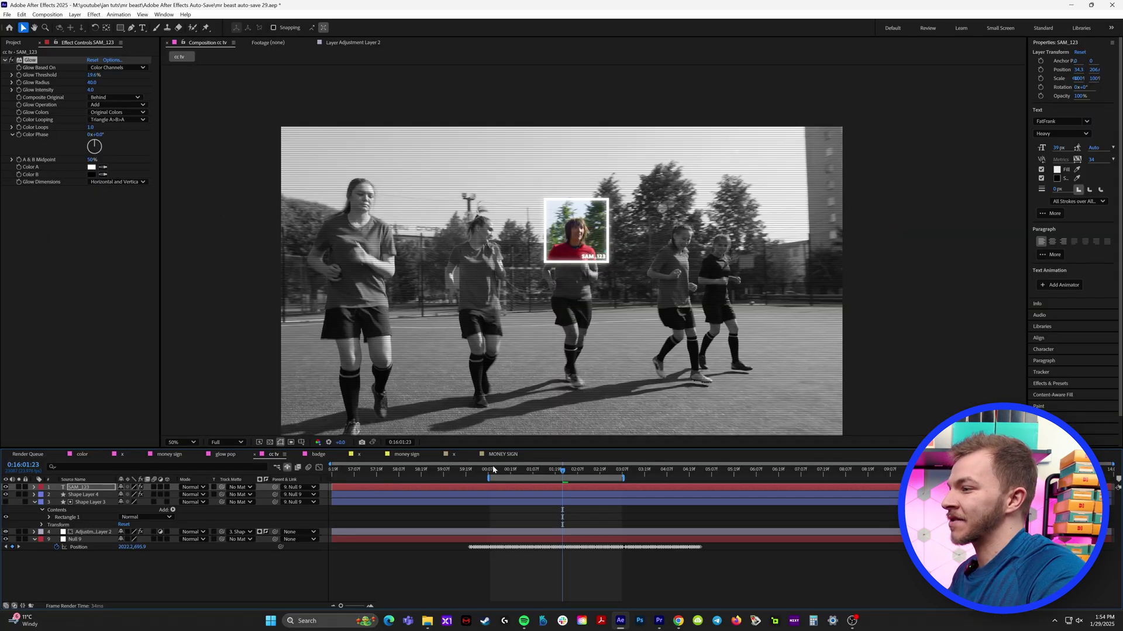
{"action": "left_click", "coordinate": [493, 470]}
{"action": "key", "text": "space"}
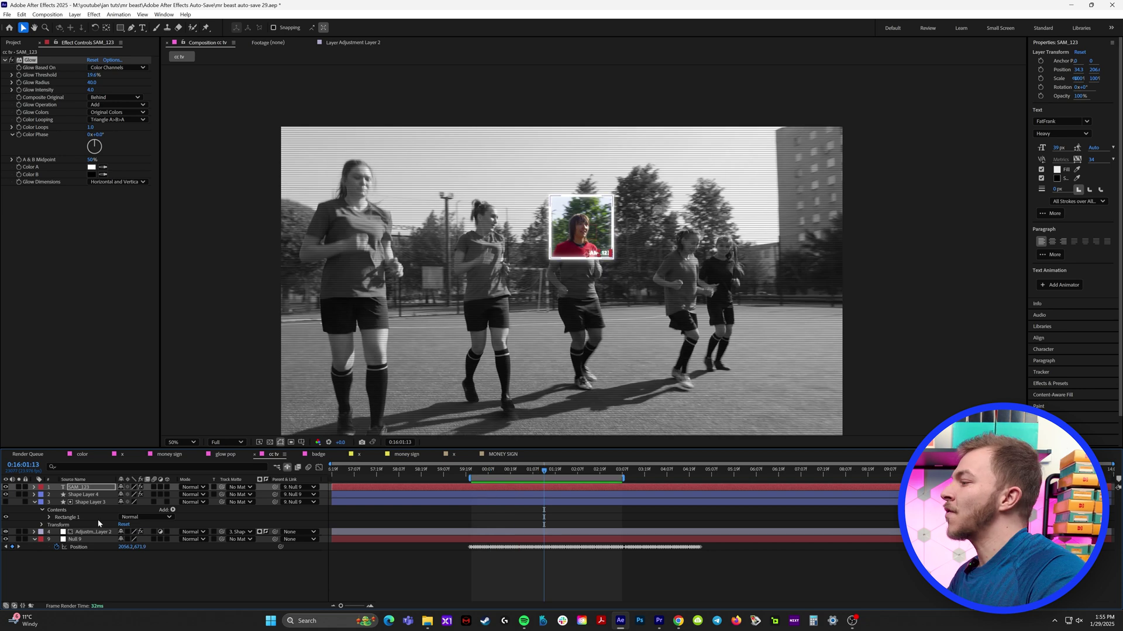
Step: Apply Lumetri Color to Adjustment Layer 2 with contrast 67 and shadows 42, and play the composition from near the work area's start
{"action": "left_click", "coordinate": [90, 531]}
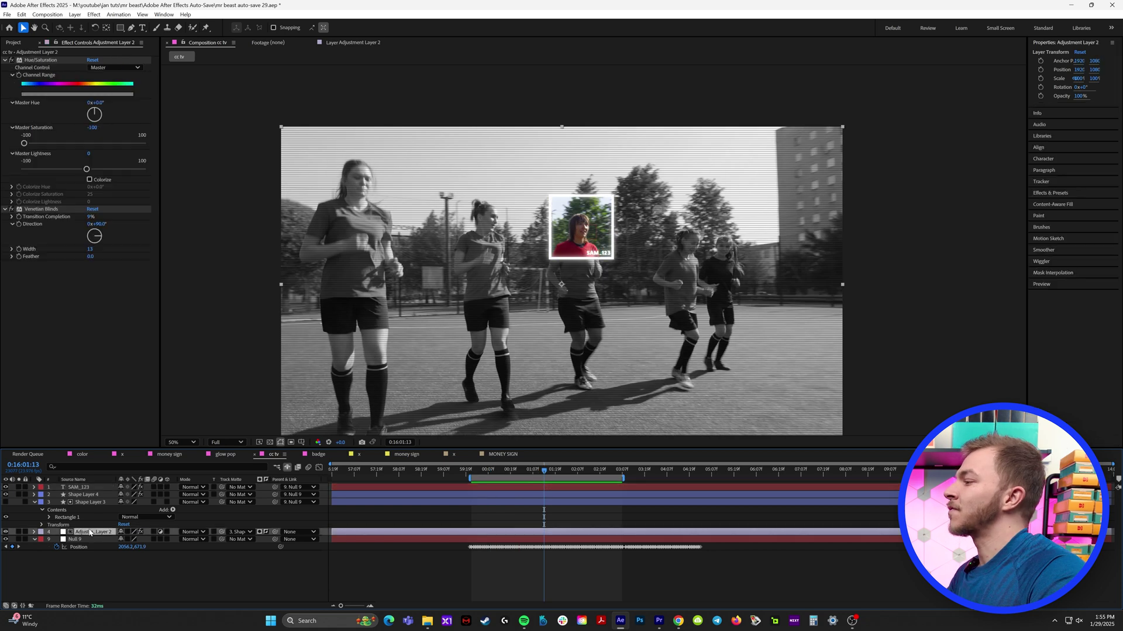
{"action": "left_click", "coordinate": [1050, 193]}
{"action": "type", "text": "lume"}
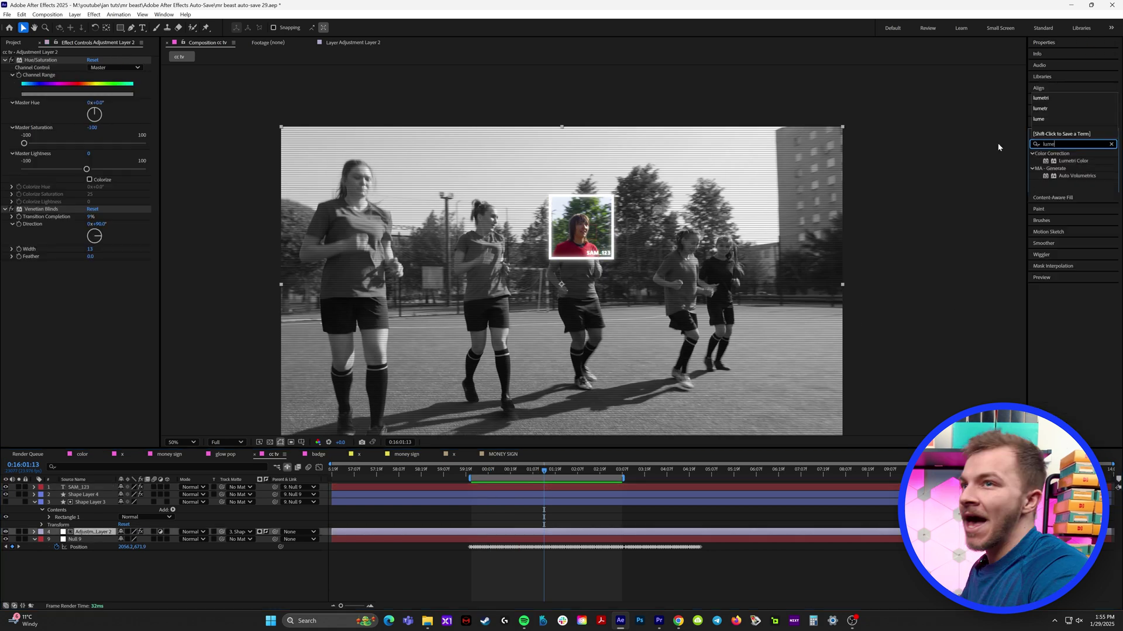
{"action": "left_click", "coordinate": [1074, 161]}
{"action": "left_click_drag", "start_coordinate": [1074, 163], "coordinate": [68, 257]}
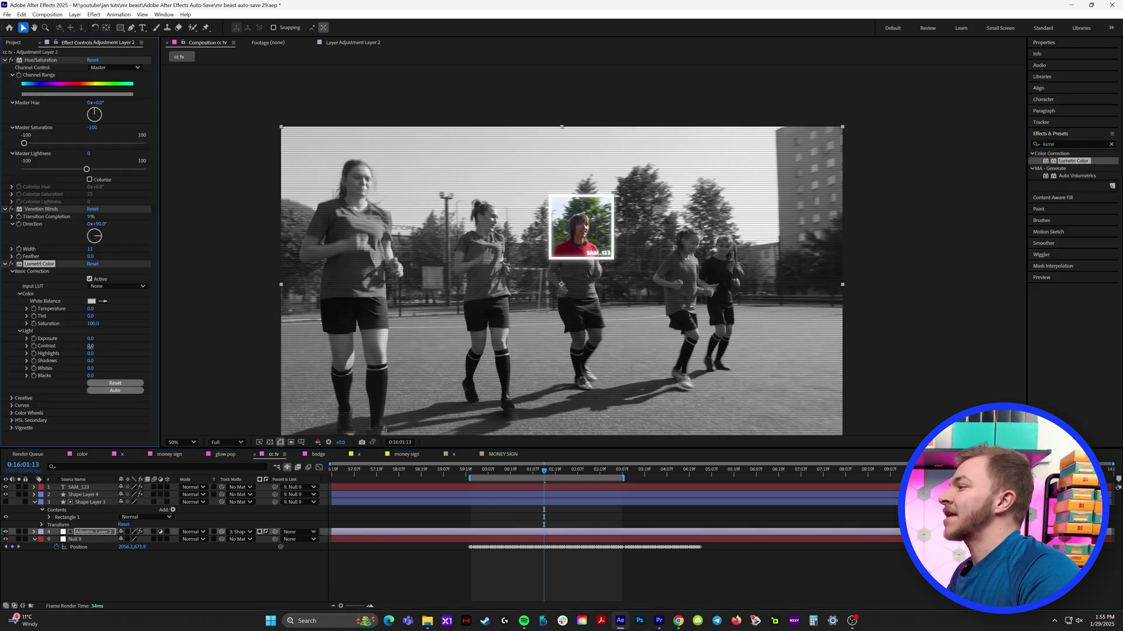
{"action": "mouse_move", "coordinate": [114, 353]}
{"action": "left_mouse_down"}
{"action": "mouse_move", "coordinate": [186, 355]}
{"action": "mouse_move", "coordinate": [64, 371]}
{"action": "mouse_move", "coordinate": [123, 361]}
{"action": "left_mouse_up"}
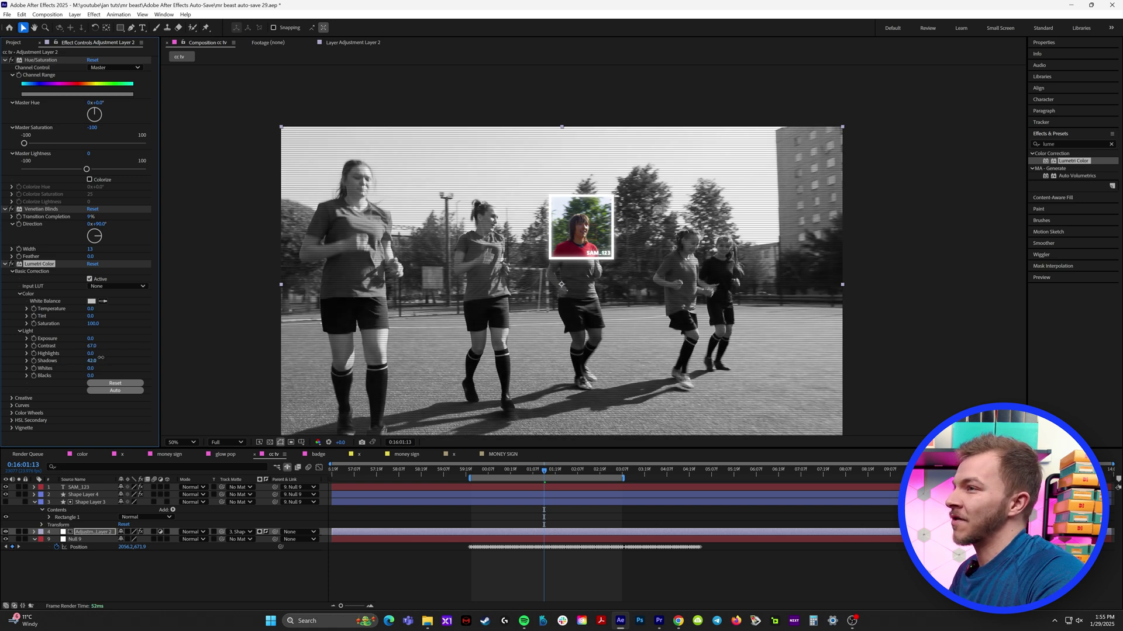
{"action": "left_click_drag", "start_coordinate": [544, 470], "coordinate": [482, 473]}
{"action": "key", "text": "space"}
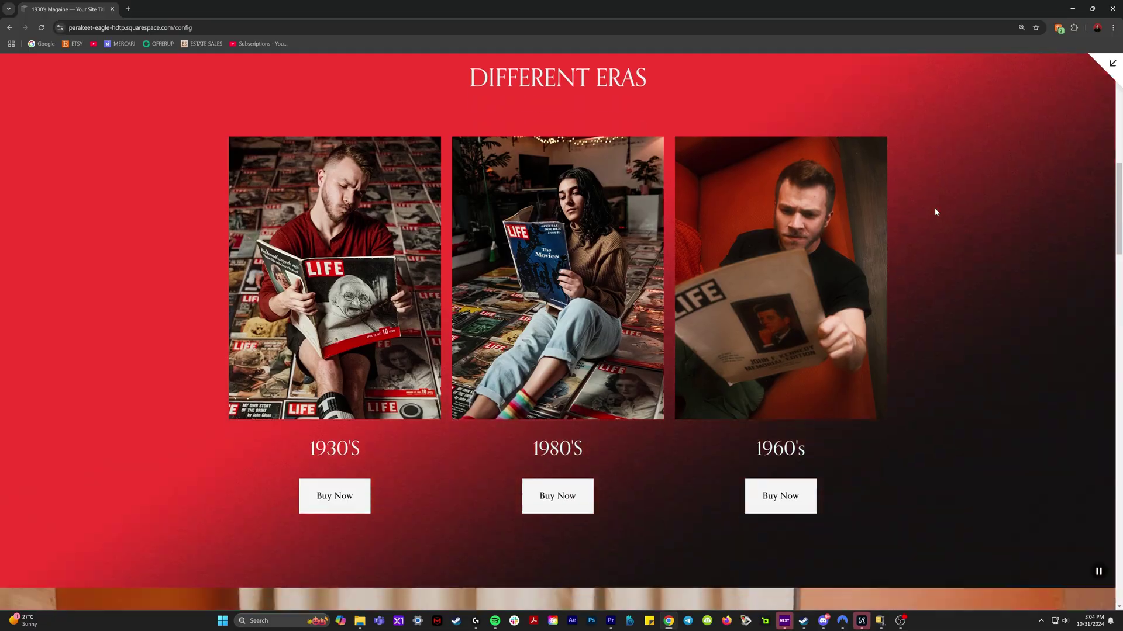
Step: In the Squarespace site editor, adjust the focal point of the magazine section's background image and choose a four-pointed star shape for the image block
{"action": "scroll", "coordinate": [934, 208], "scroll_direction": "down", "scroll_amount": 8}
{"action": "scroll", "coordinate": [934, 211], "scroll_direction": "down", "scroll_amount": 8}
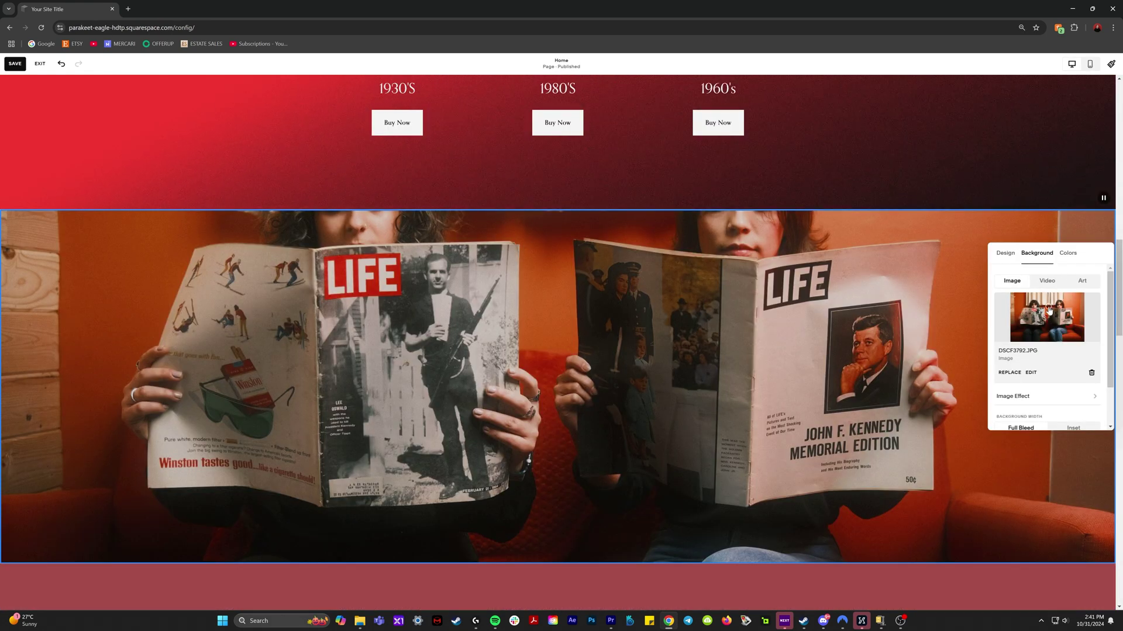
{"action": "left_click_drag", "start_coordinate": [1050, 311], "coordinate": [1048, 309]}
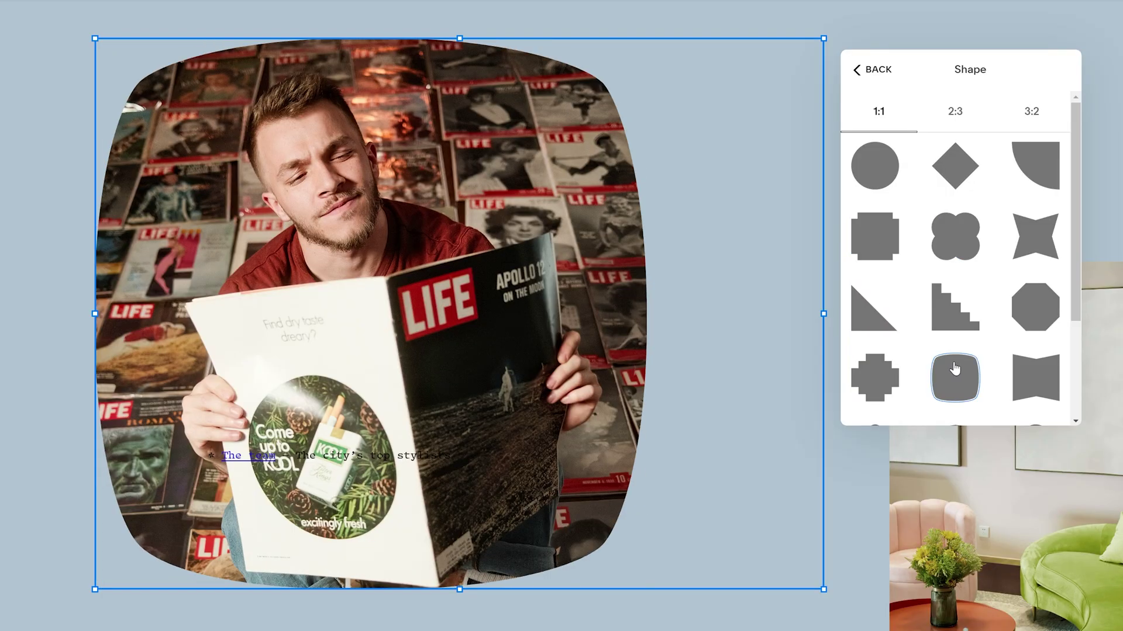
{"action": "left_click", "coordinate": [1035, 236]}
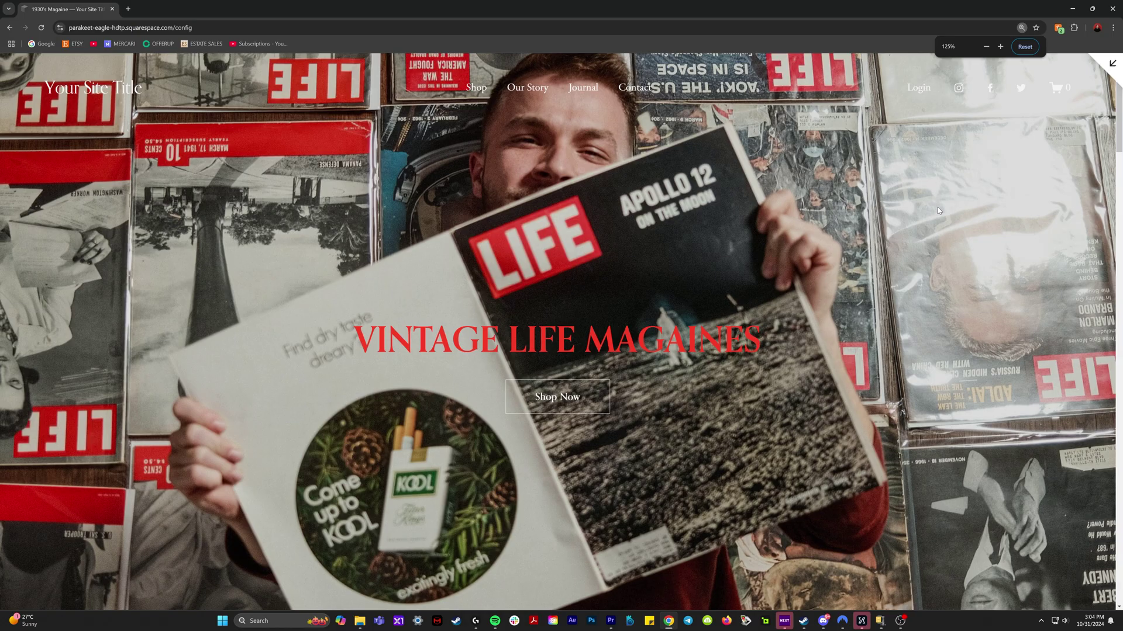
Step: Review the vintage magazine home page and Squarespace's Online Stores page, highlighting the Flexible payment options heading
{"action": "scroll", "coordinate": [935, 212], "scroll_direction": "down", "scroll_amount": 6}
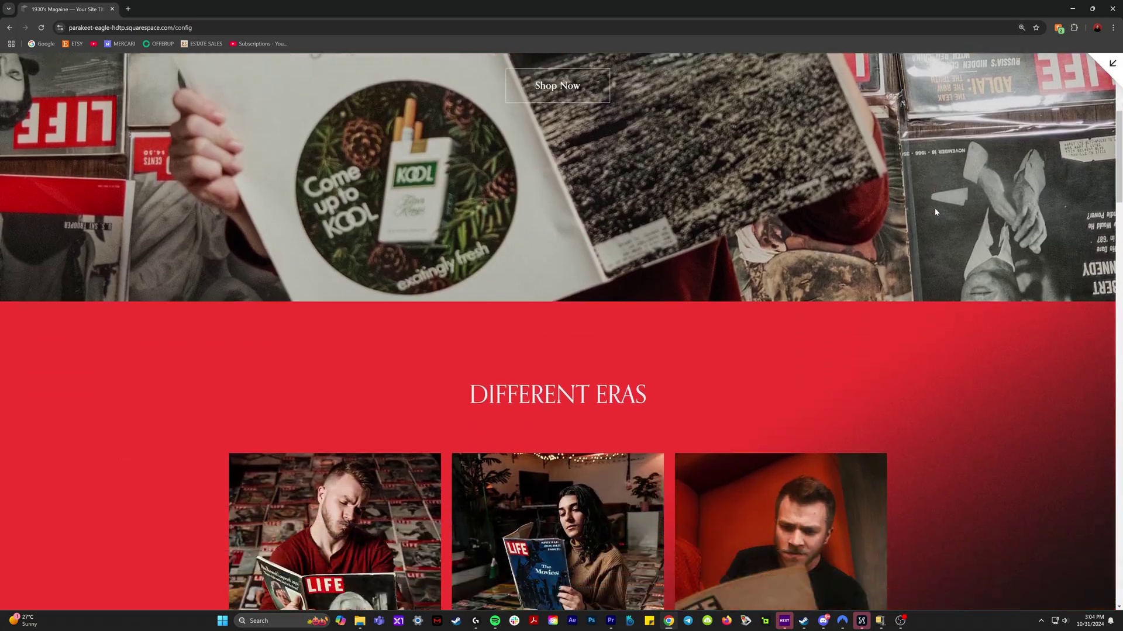
{"action": "scroll", "coordinate": [935, 211], "scroll_direction": "down", "scroll_amount": 3}
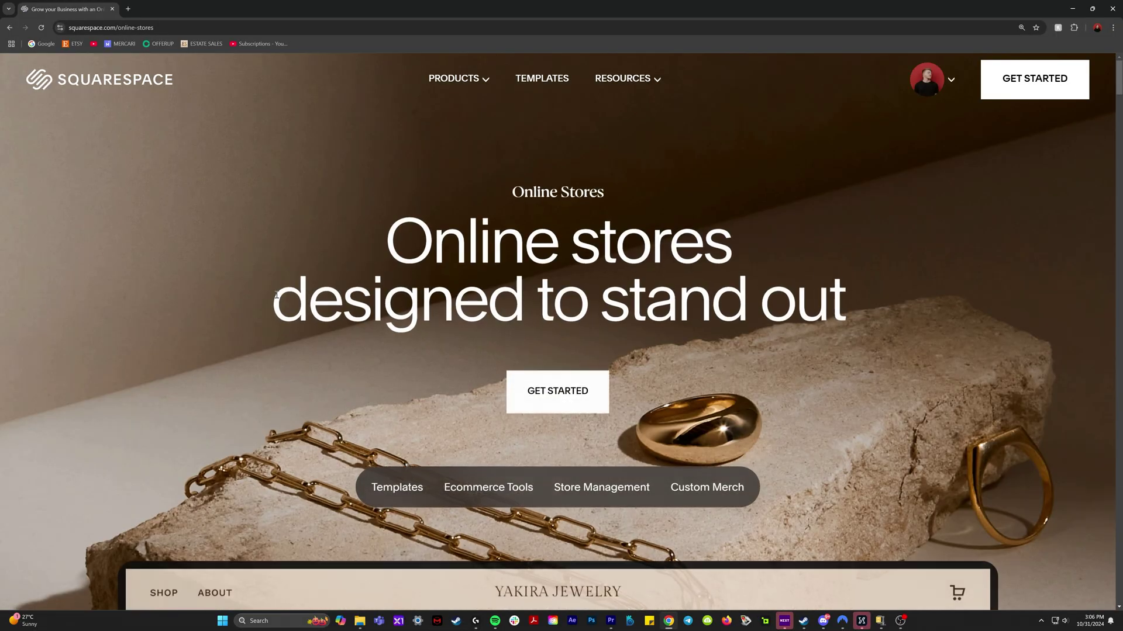
{"action": "scroll", "coordinate": [965, 406], "scroll_direction": "down", "scroll_amount": 6}
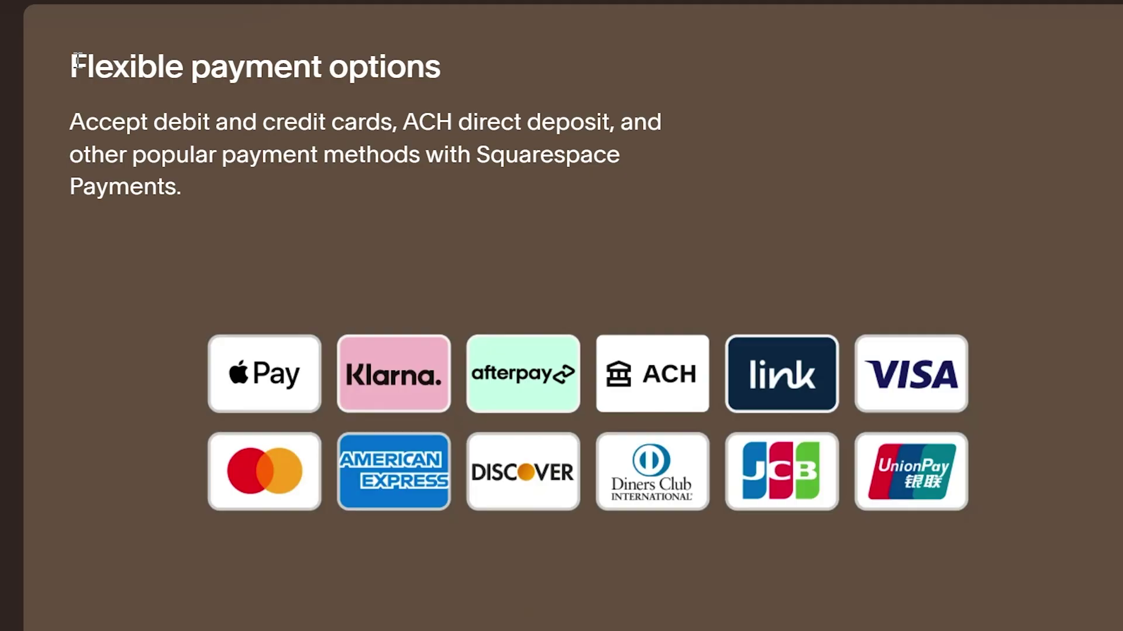
{"action": "left_click_drag", "start_coordinate": [74, 61], "coordinate": [424, 61]}
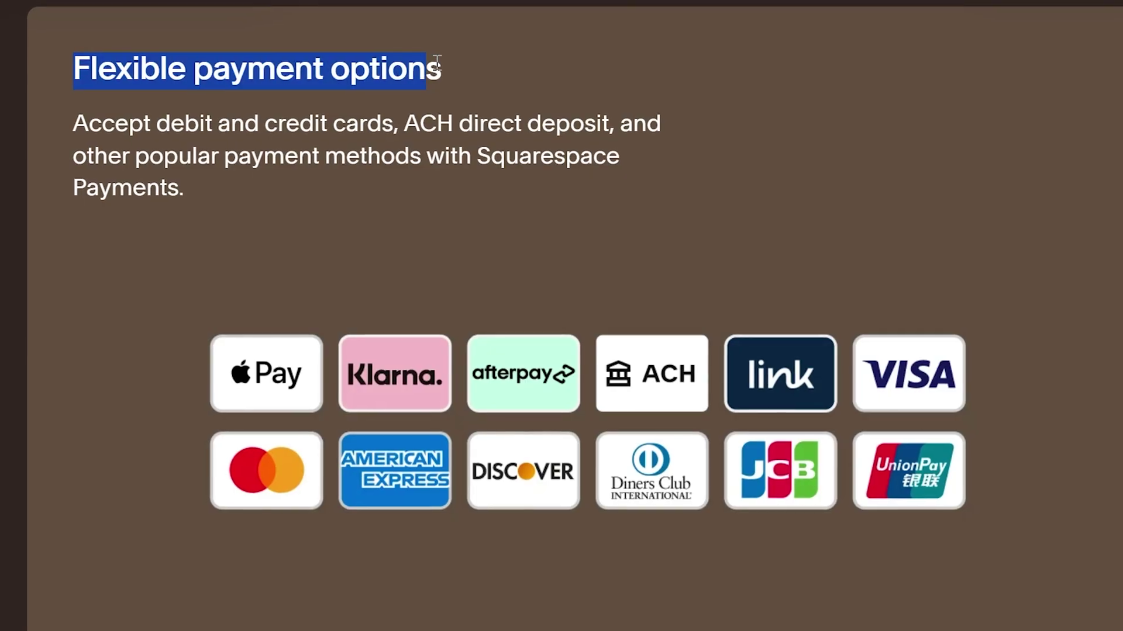